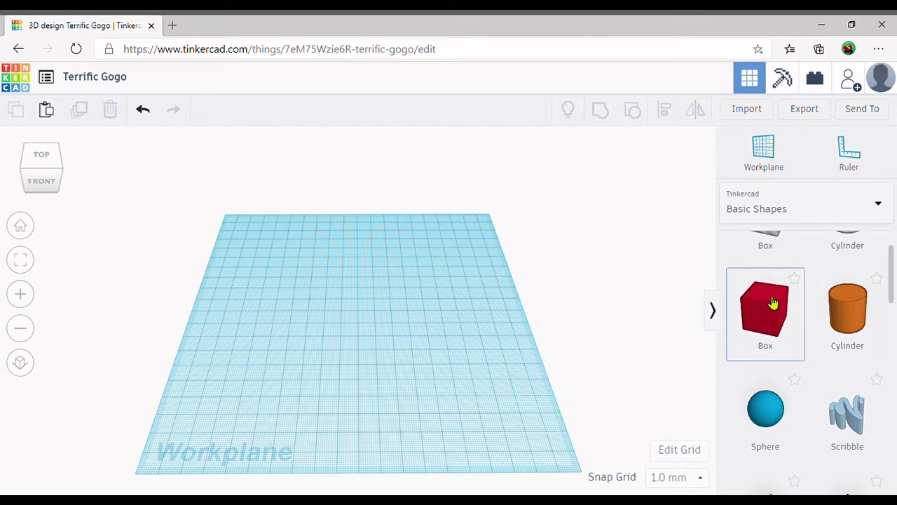
Place a solid box on the workplane right of its centre and collapse its shape properties
left_click_drag(773, 303, 405, 327)
scroll(778, 310, "up", 1)
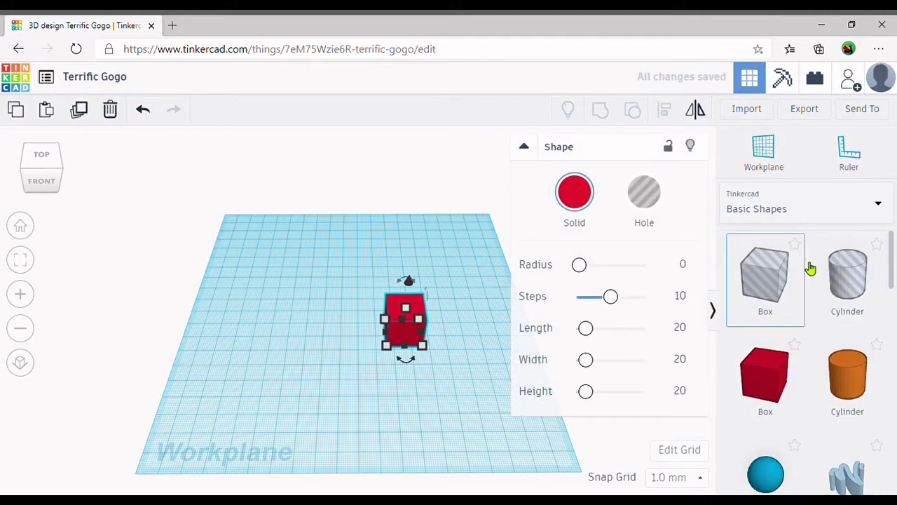
left_click(525, 148)
left_click(524, 149)
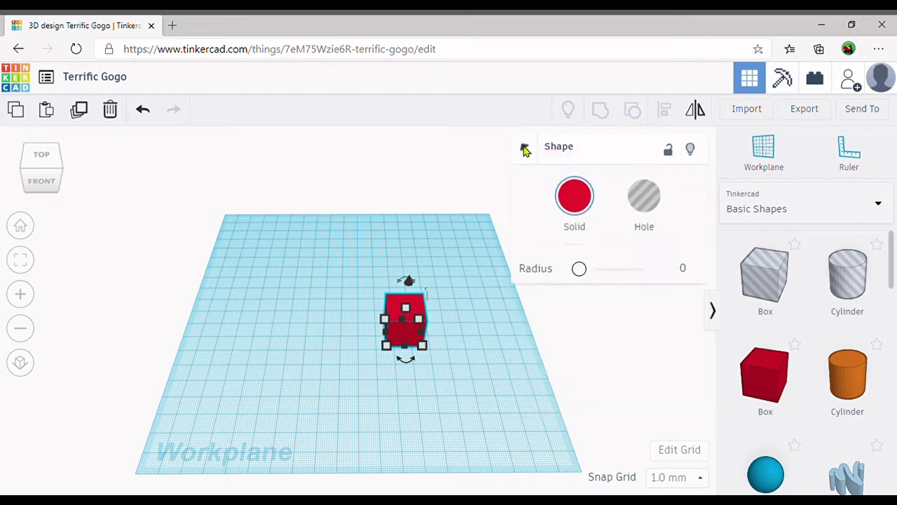
left_click(525, 148)
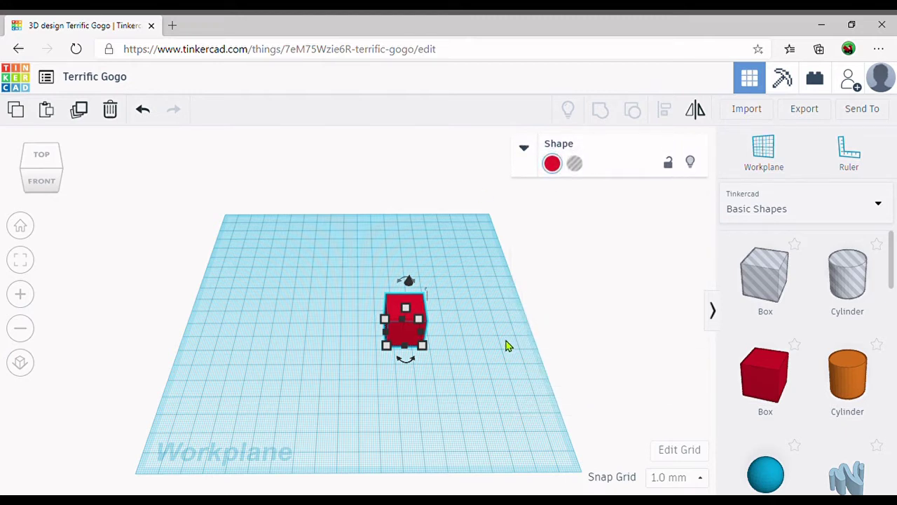
Change the solid colour of the box to green
left_click(555, 166)
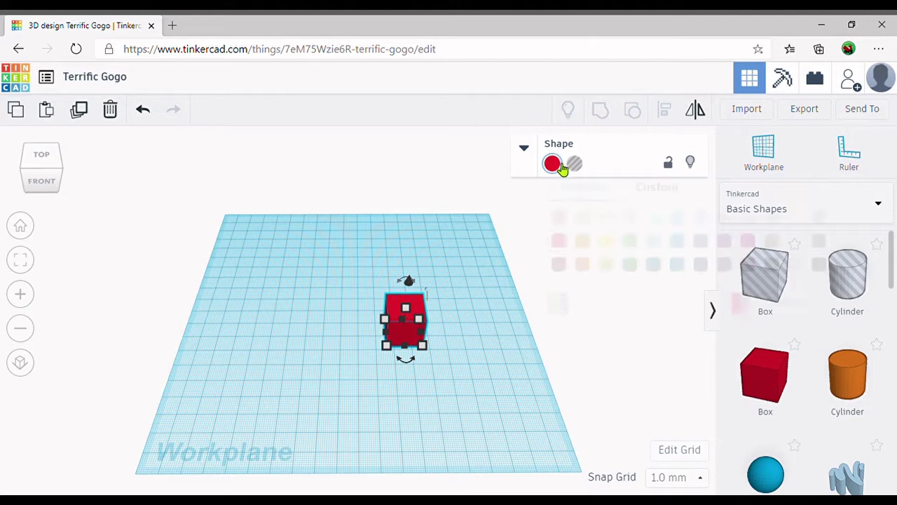
left_click(629, 240)
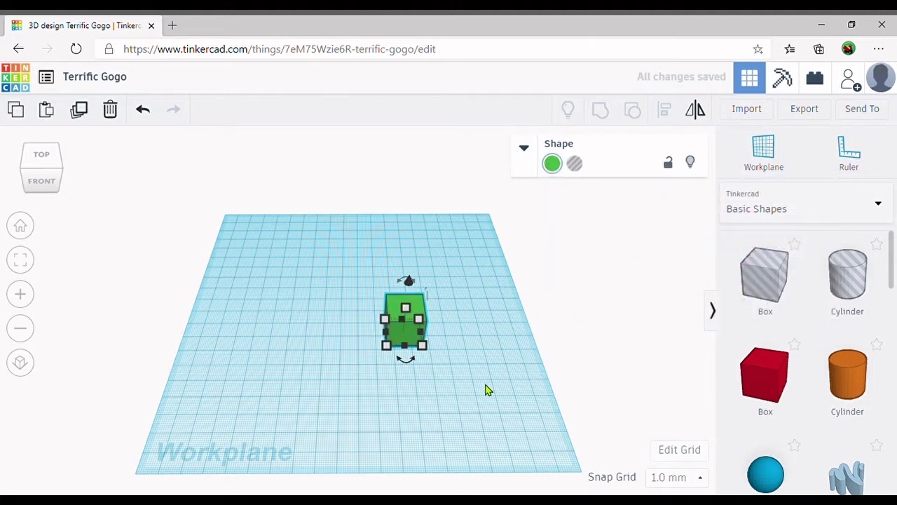
left_click(345, 369)
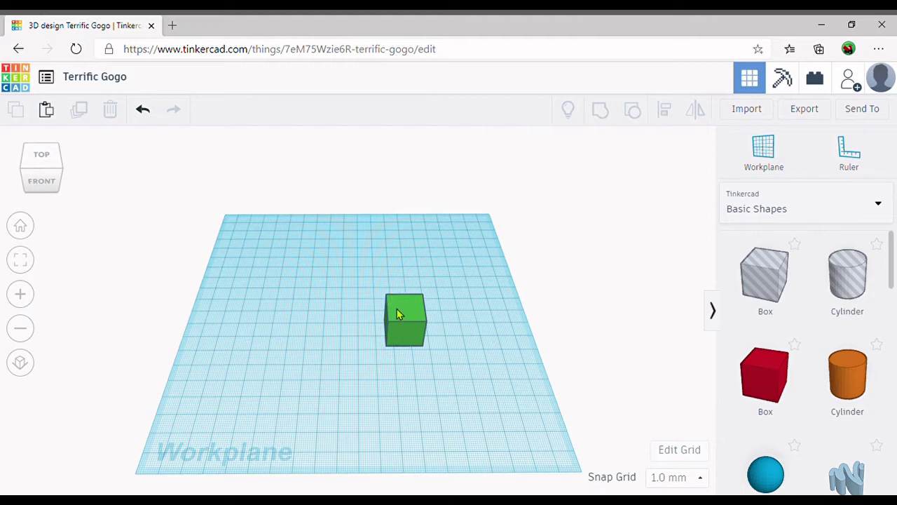
Copy the green box, paste a duplicate, and move it about 32 mm sideways to stand clear of the original
left_click(397, 313)
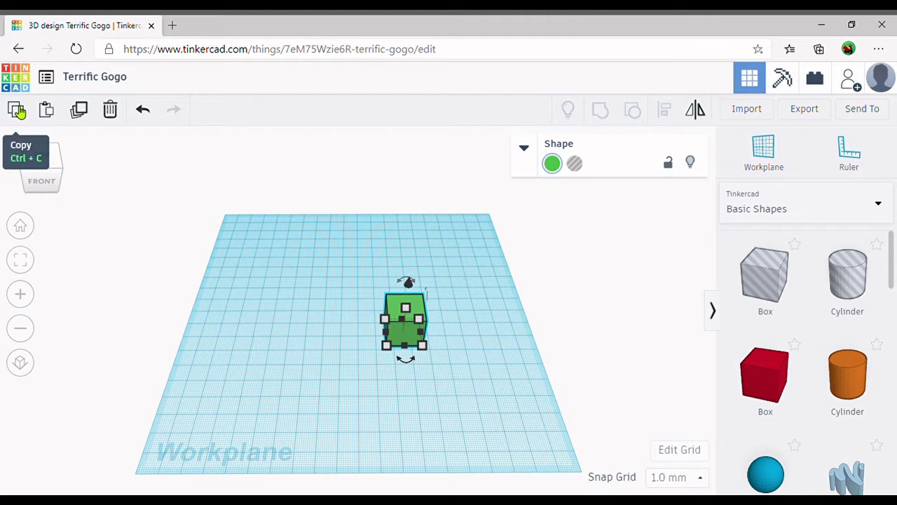
left_click(17, 111)
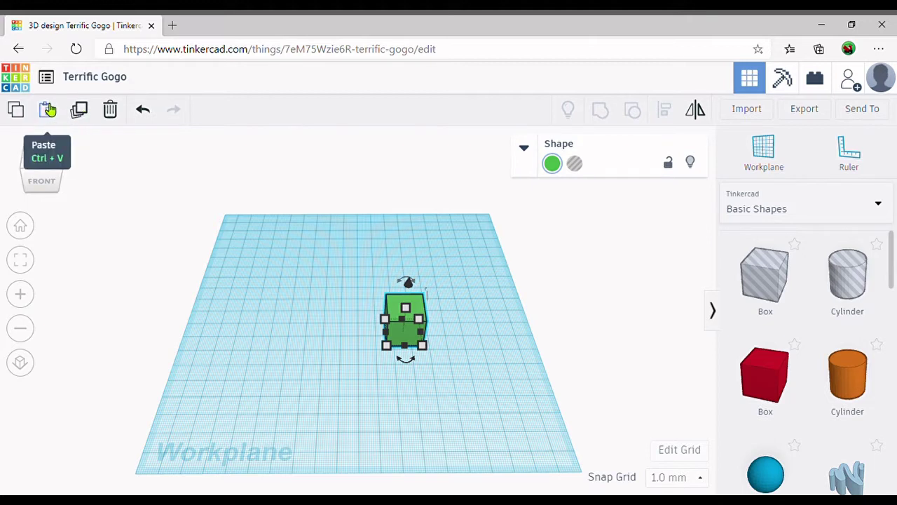
left_click(47, 111)
left_click_drag(443, 313, 494, 305)
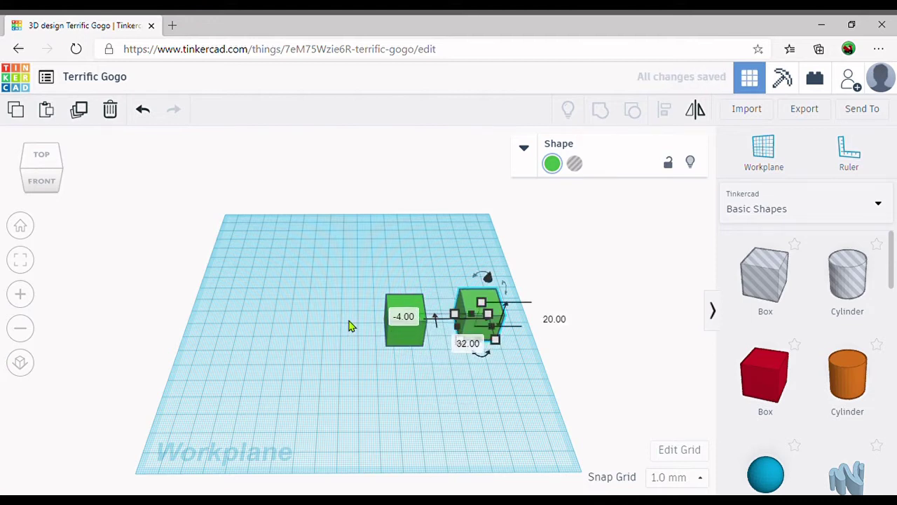
left_click(330, 326)
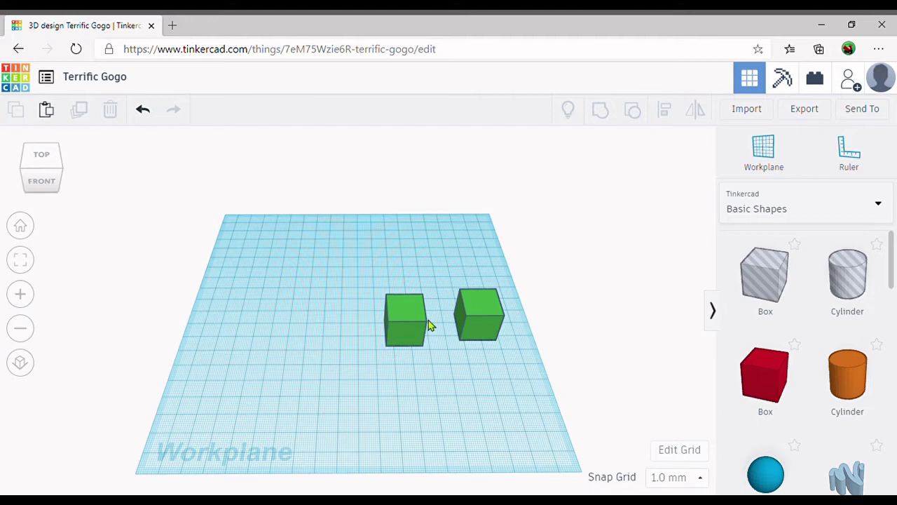
left_click(401, 310)
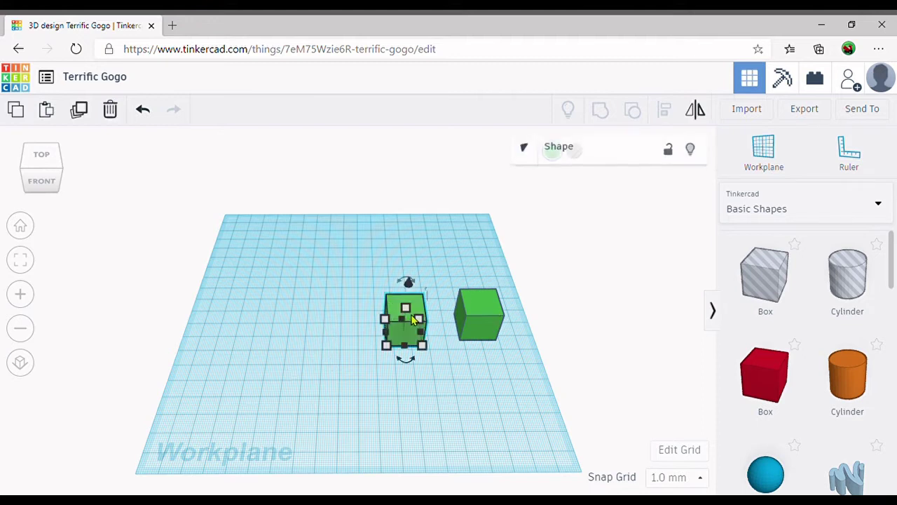
left_click(463, 296)
mouse_move(403, 314)
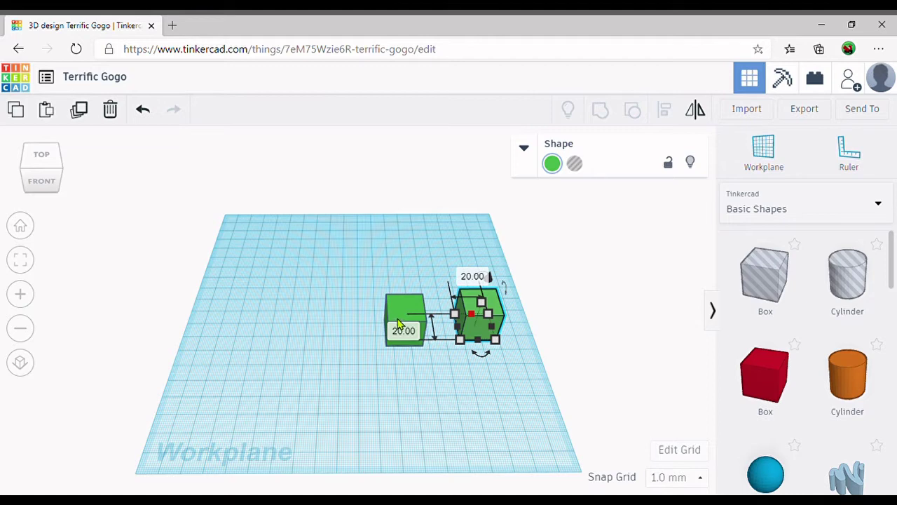
left_click(394, 314)
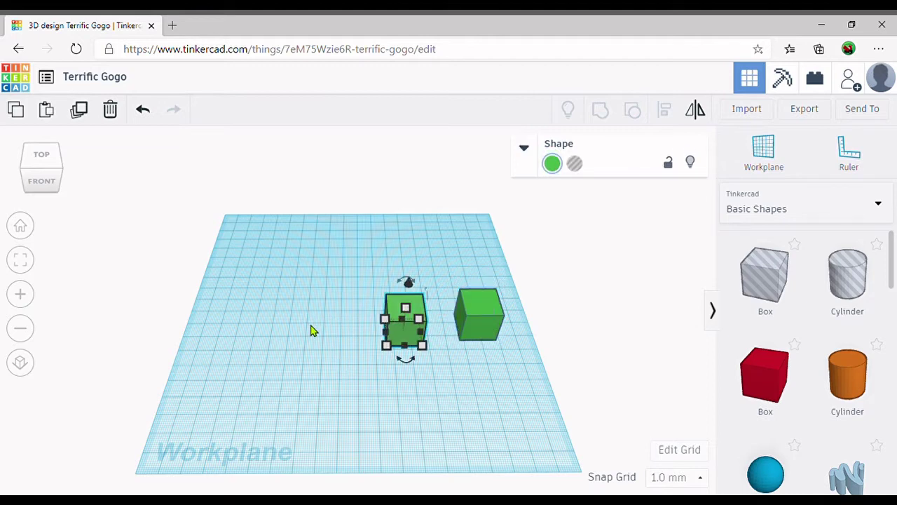
right_click_drag(330, 361, 352, 381)
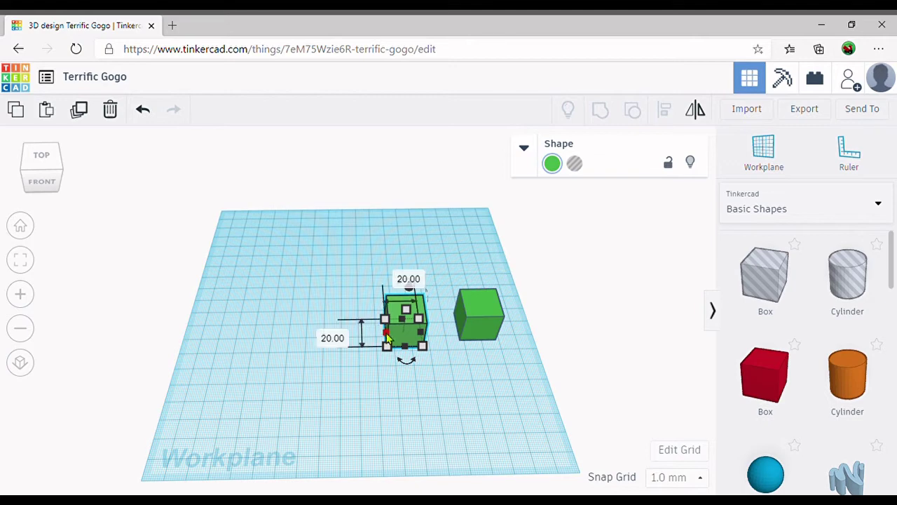
scroll(387, 337, "down", 4)
scroll(391, 347, "up", 4)
scroll(394, 353, "up", 3)
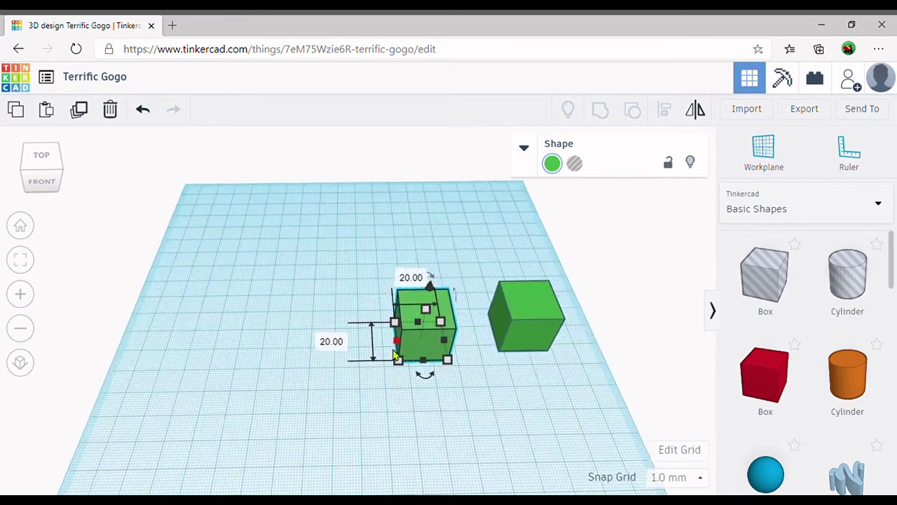
scroll(394, 356, "down", 3)
left_click(398, 374)
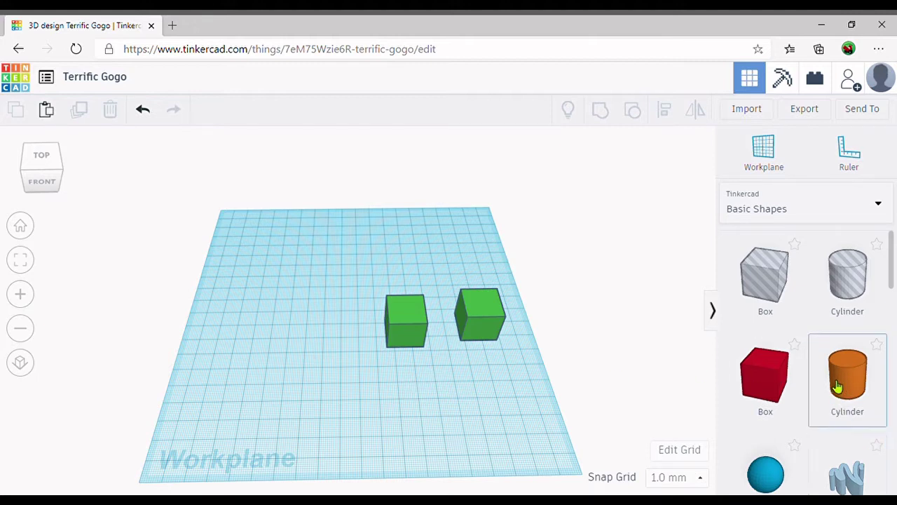
Place a cylinder in front of the green boxes and resize its base to about 11 by 22 mm
scroll(837, 387, "down", 2)
scroll(838, 387, "up", 2)
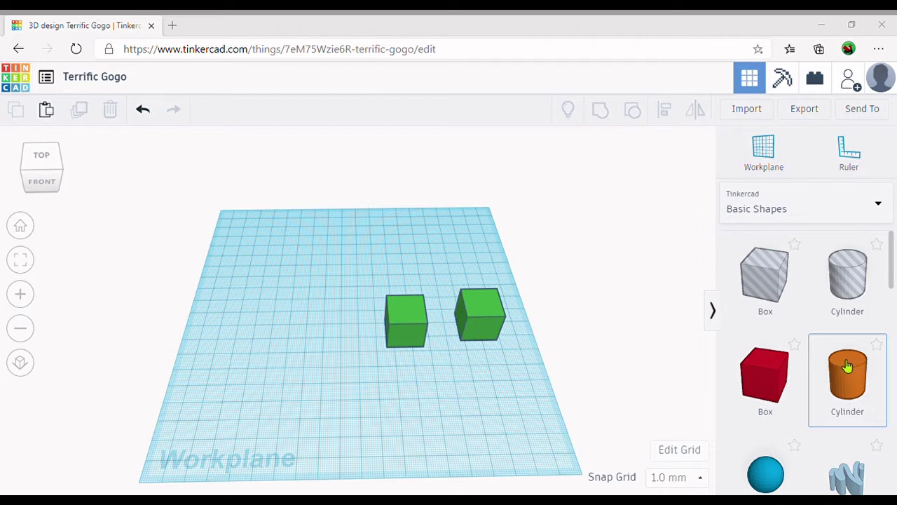
left_click_drag(847, 366, 457, 393)
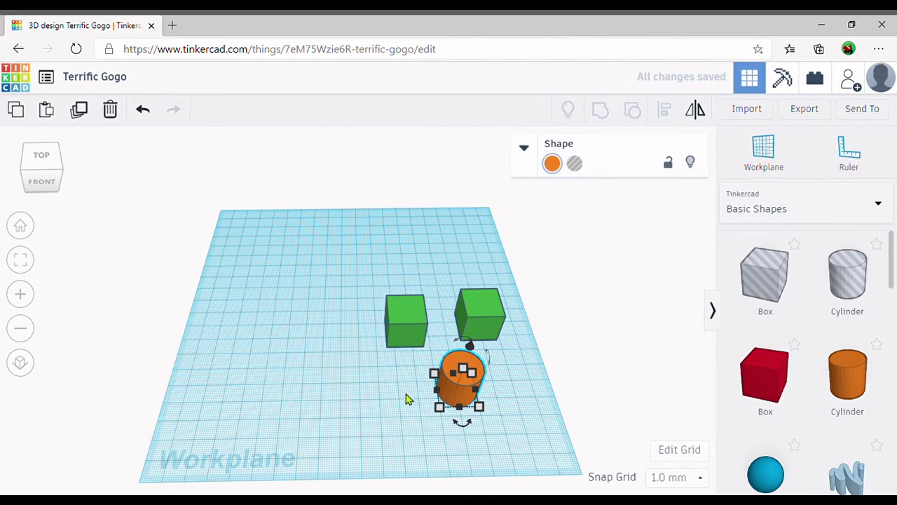
right_click_drag(406, 409, 447, 356)
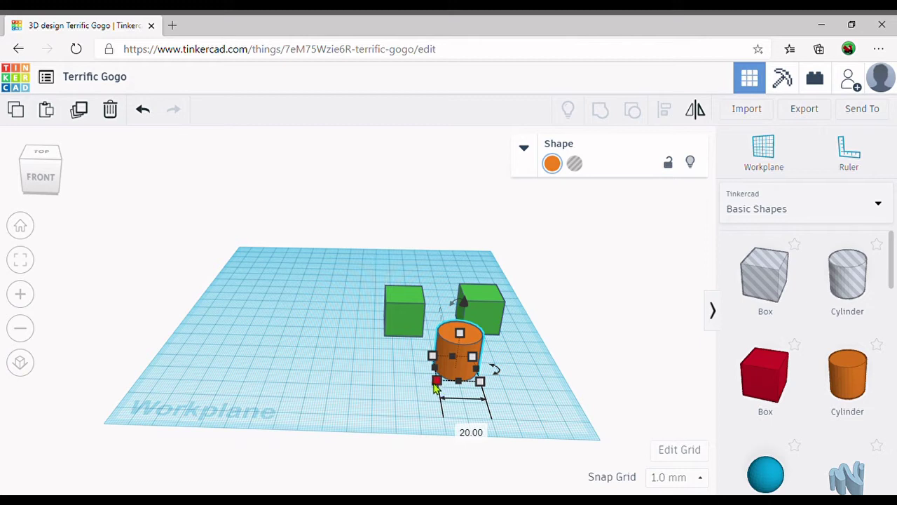
left_click_drag(436, 382, 458, 383)
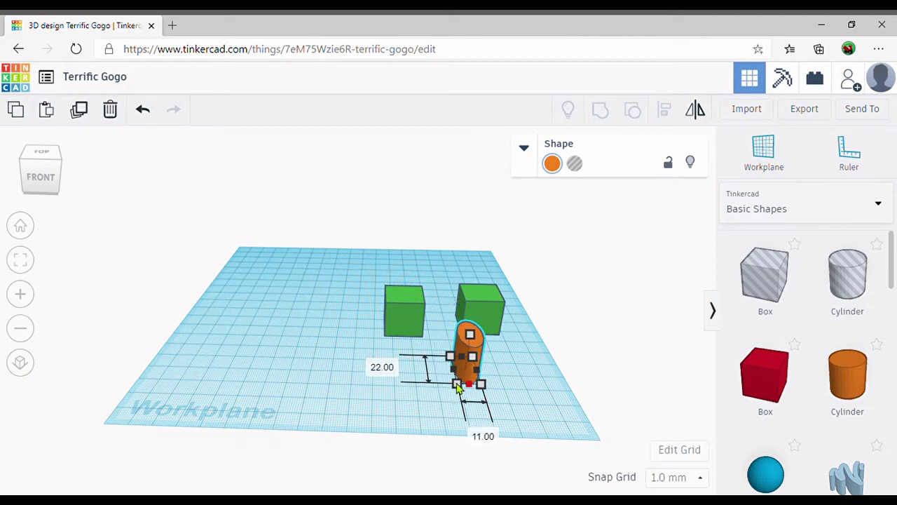
Move the narrowed cylinder onto the outer side of the duplicated box so that the two shapes overlap
left_click_drag(476, 335, 482, 300)
right_click_drag(341, 347, 313, 379)
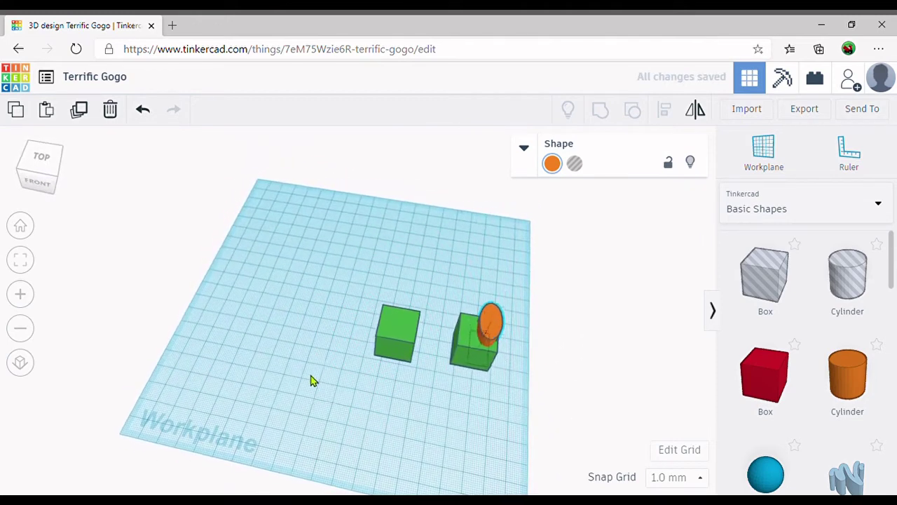
left_click(490, 319)
left_click_drag(490, 315, 502, 324)
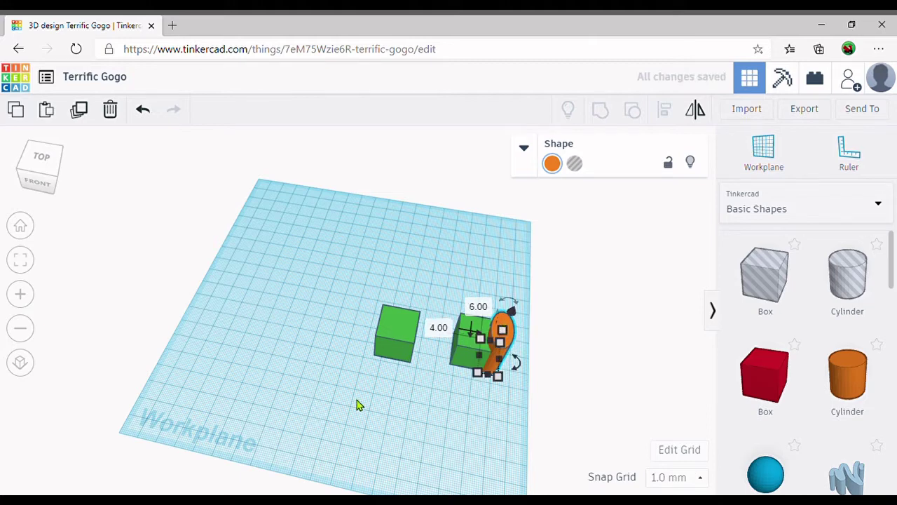
right_click_drag(357, 405, 400, 396)
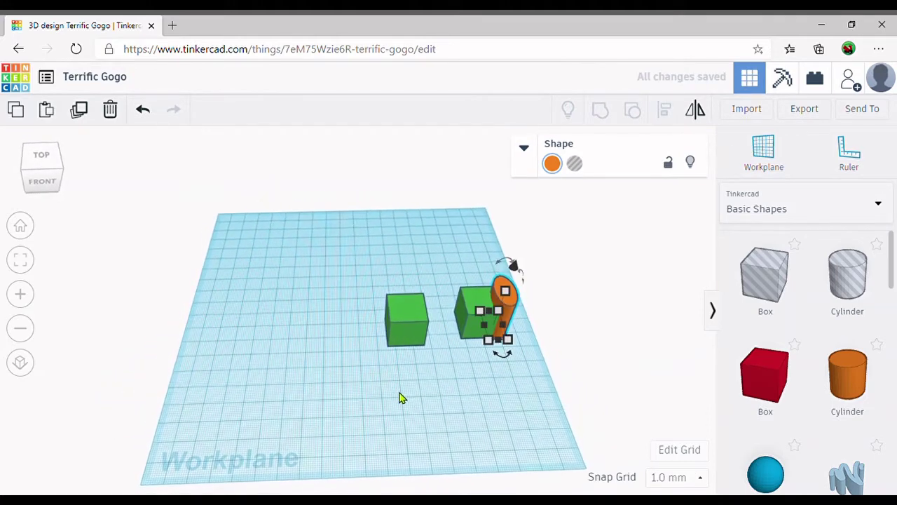
left_click(489, 413)
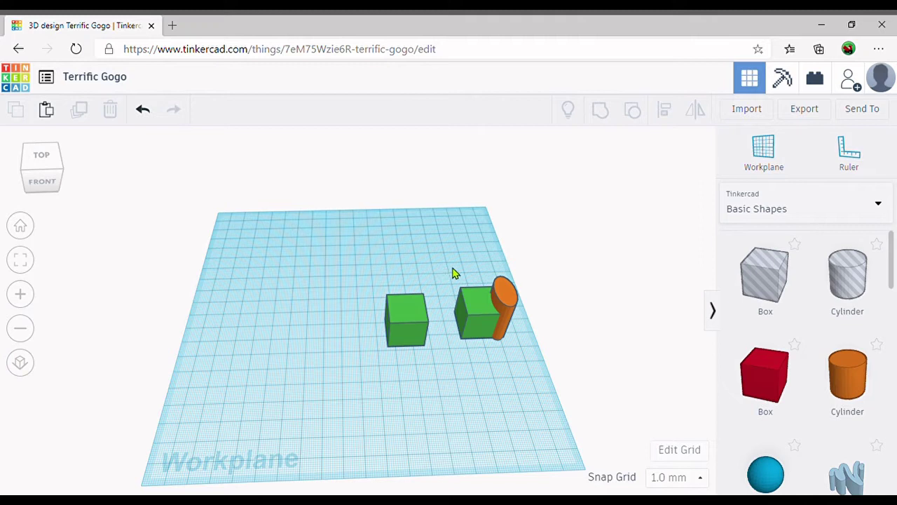
Group the duplicated green box and the orange cylinder into one shape
left_click_drag(444, 267, 533, 352)
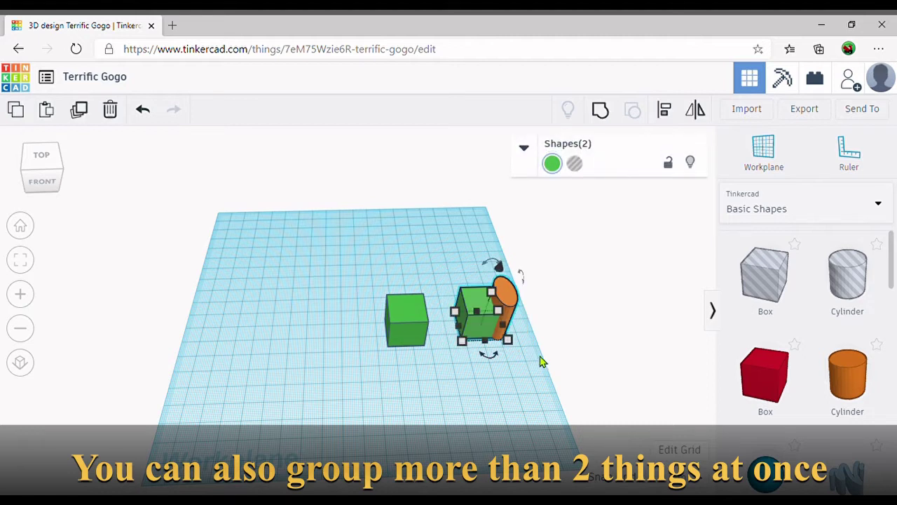
left_click(601, 112)
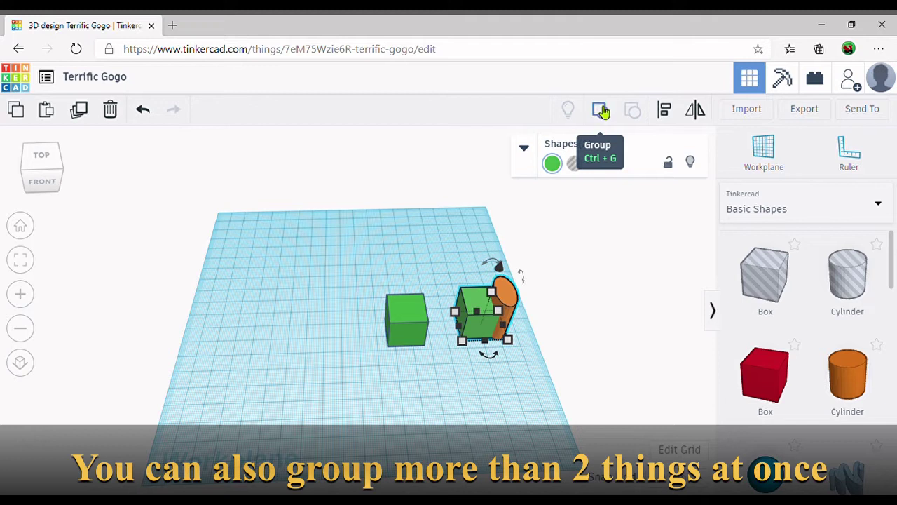
left_click(382, 393)
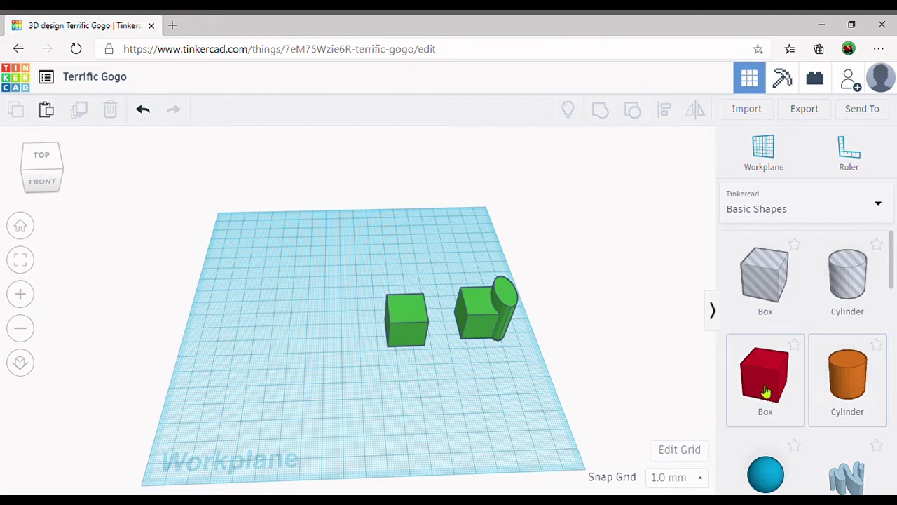
Place two spheres side by side on the workplane in front of the green shapes
left_click(764, 474)
left_click(383, 412)
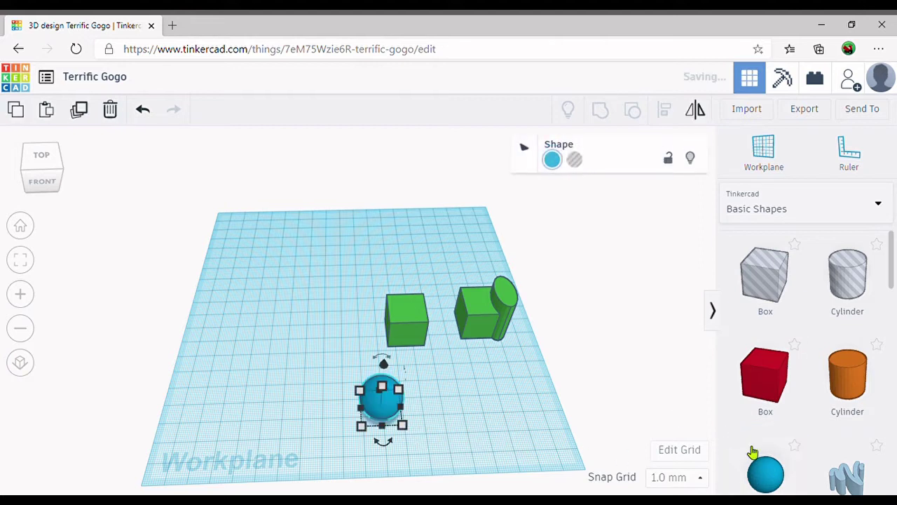
left_click(577, 404)
left_click(473, 412)
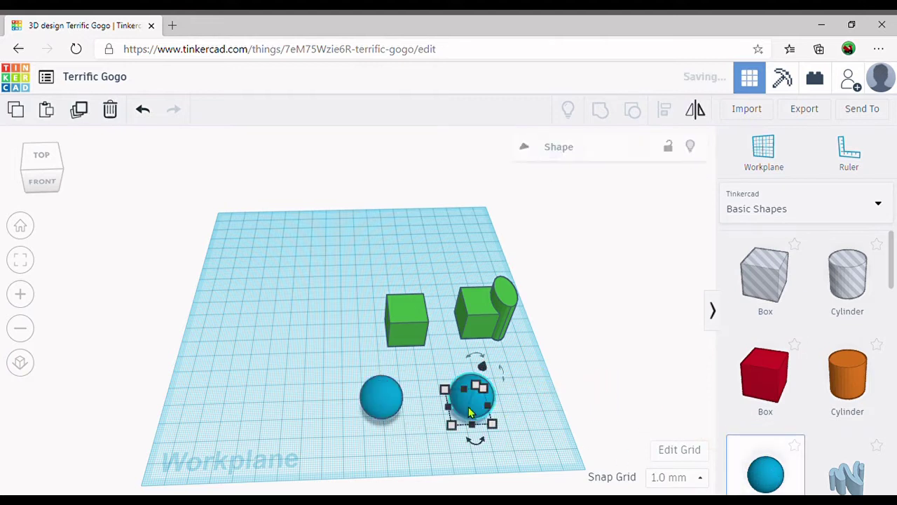
Group the two blue spheres and move the group towards the left side of the workplane
left_click_drag(327, 366, 521, 435)
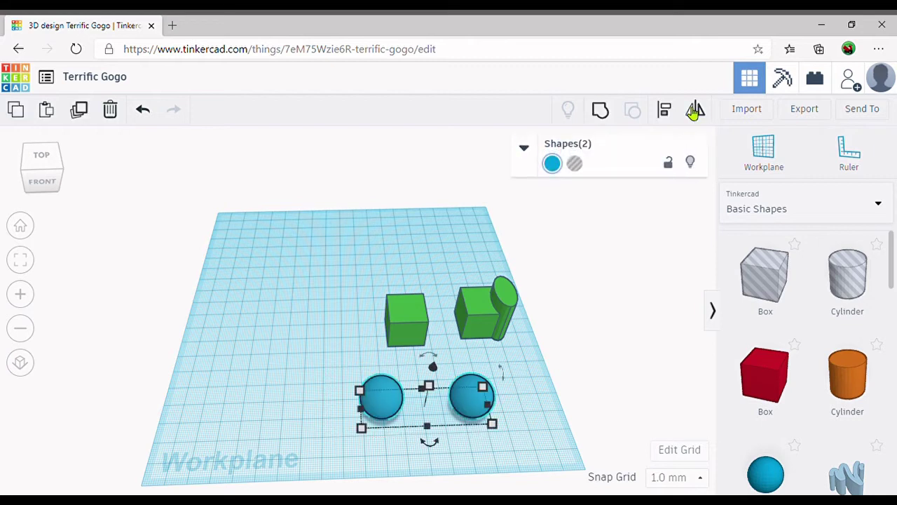
left_click(600, 110)
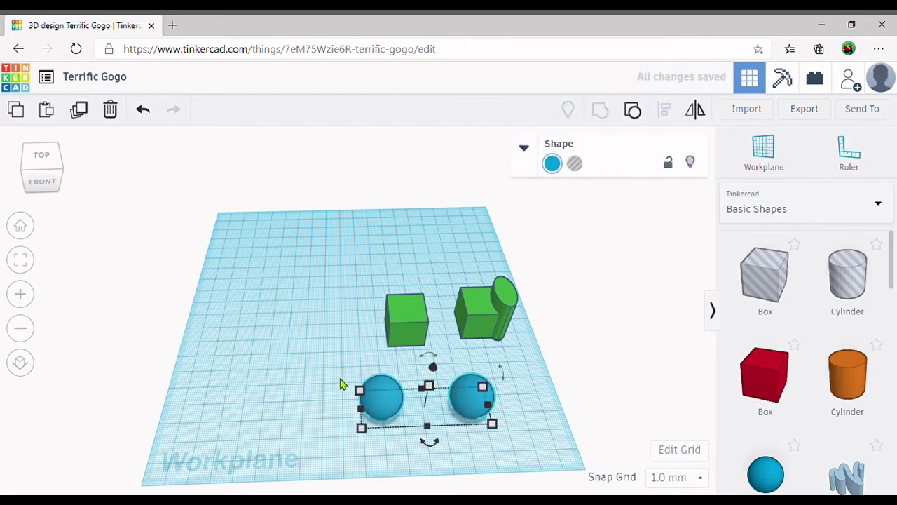
left_click_drag(392, 408, 293, 407)
left_click(325, 312)
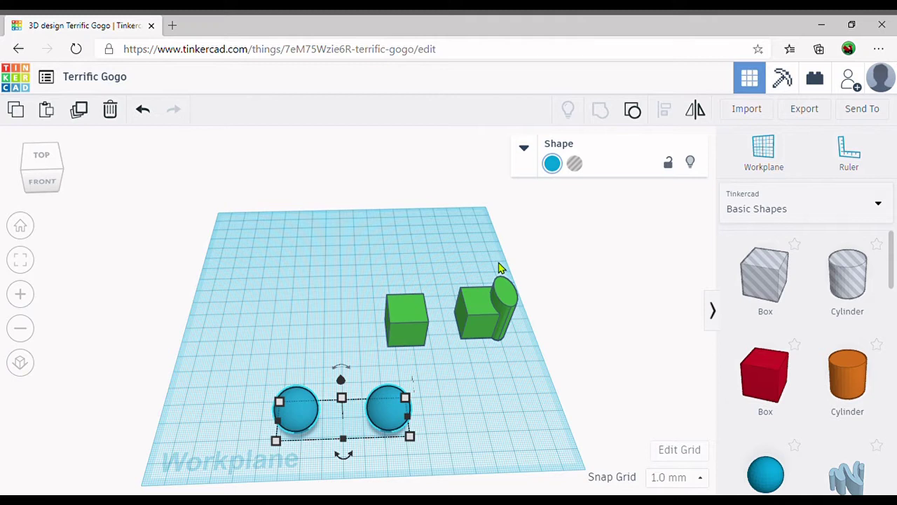
Mirror the grouped green box and cylinder along its width so the cylinder lies on the side facing the other box
left_click_drag(443, 271, 522, 352)
left_click(437, 254)
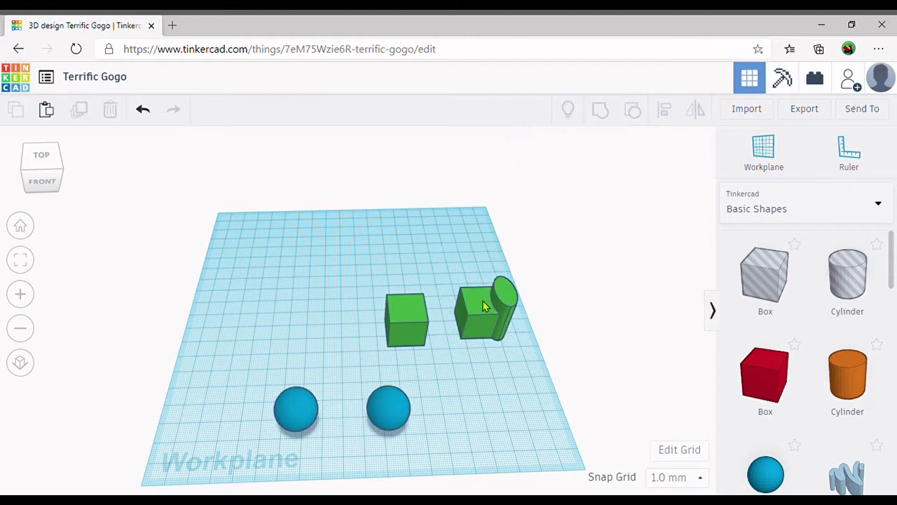
left_click(484, 304)
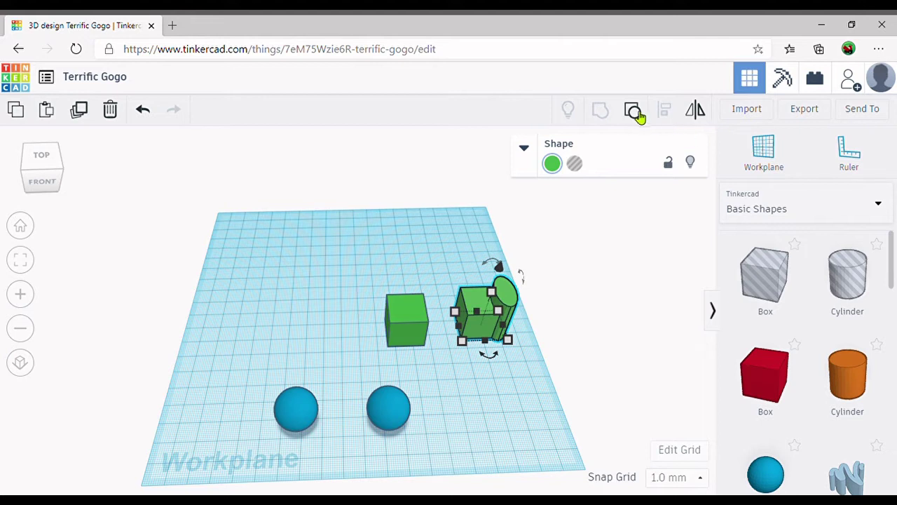
left_click(697, 113)
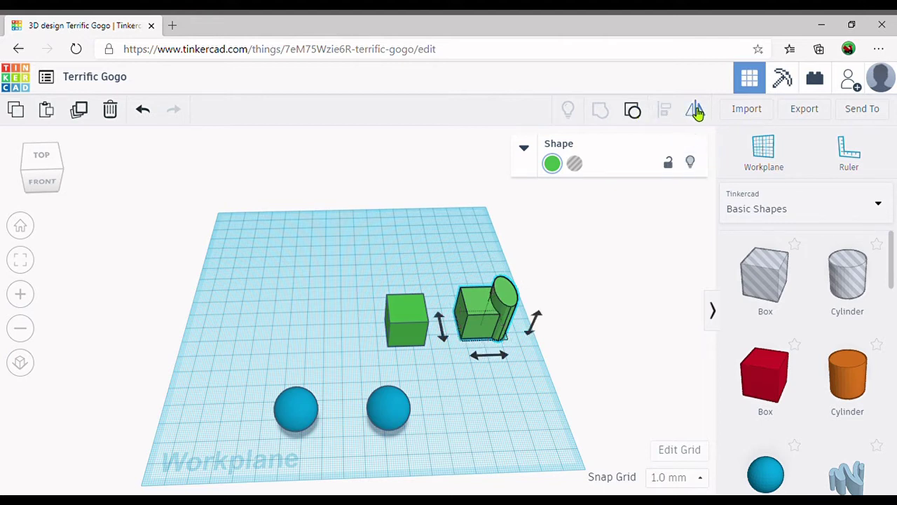
left_click(474, 358)
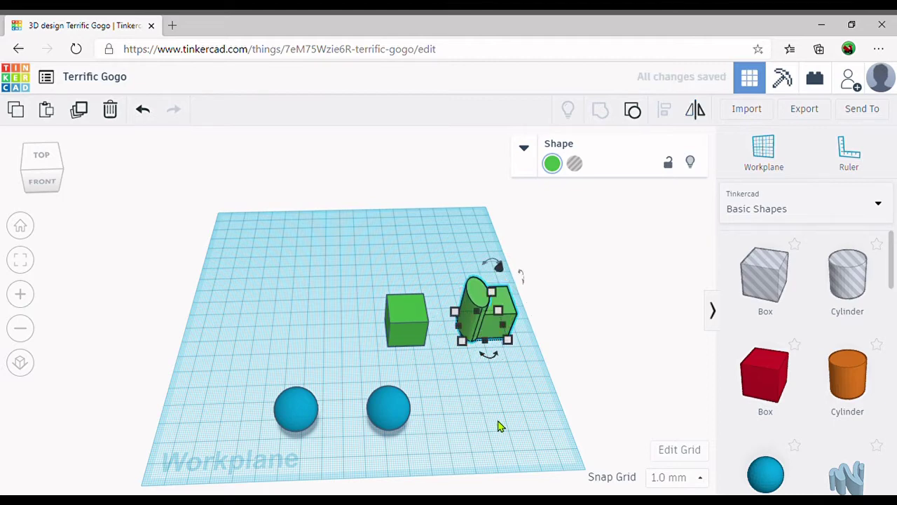
right_click_drag(499, 425, 493, 397)
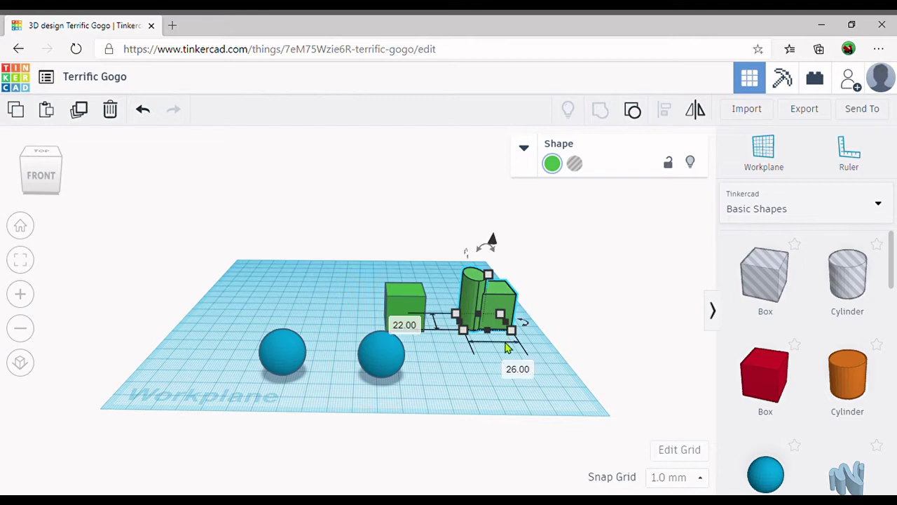
mouse_move(433, 379)
right_mouse_down()
mouse_move(450, 395)
mouse_move(446, 409)
mouse_move(374, 418)
mouse_move(659, 354)
mouse_move(481, 378)
mouse_move(411, 354)
mouse_move(459, 333)
mouse_move(402, 403)
mouse_move(460, 420)
mouse_move(437, 436)
mouse_move(441, 402)
mouse_move(414, 369)
mouse_move(499, 385)
mouse_move(443, 381)
mouse_move(462, 397)
mouse_move(439, 373)
mouse_move(450, 393)
mouse_move(430, 396)
right_mouse_up()
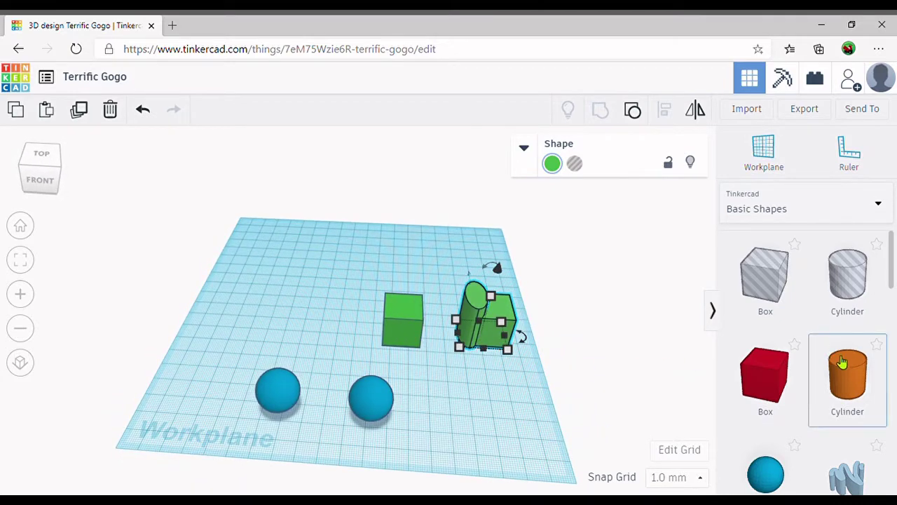
Place a narrow cylinder inside the right-hand blue sphere and turn it into a hole
left_click_drag(818, 376, 372, 396)
left_click(456, 373)
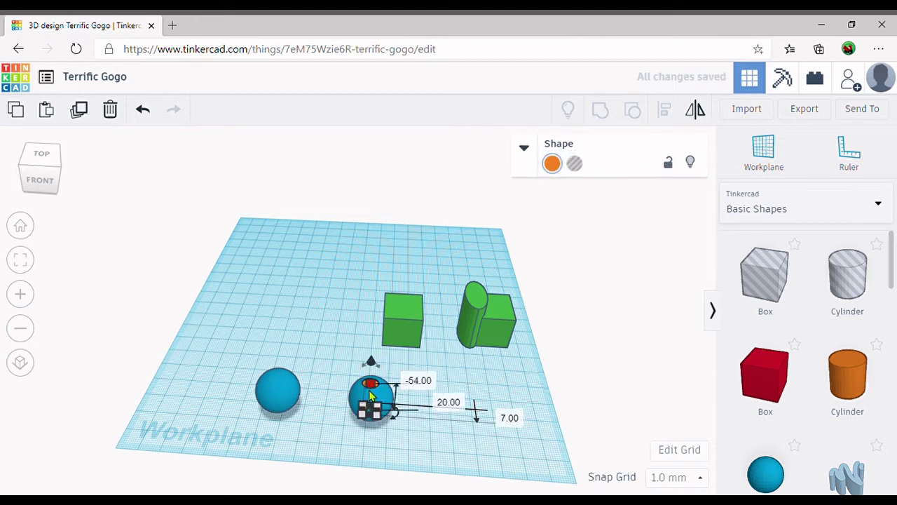
left_click(524, 150)
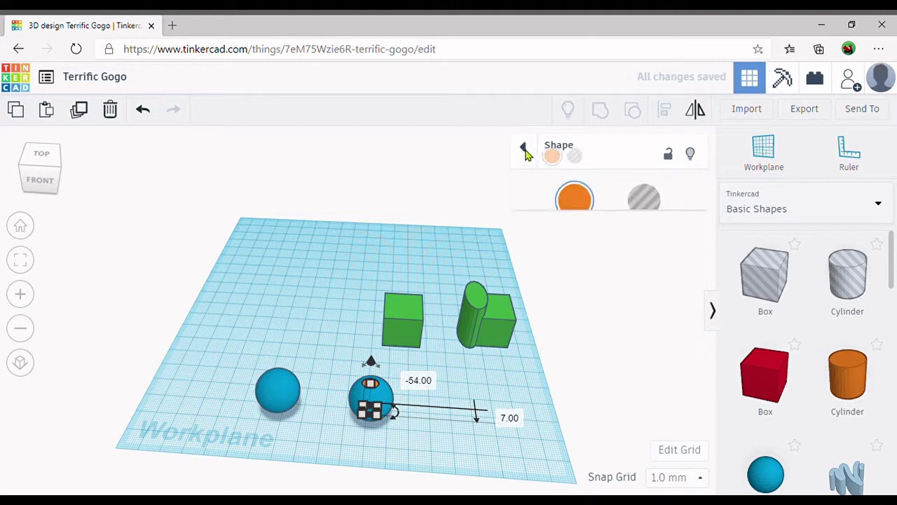
left_click(648, 195)
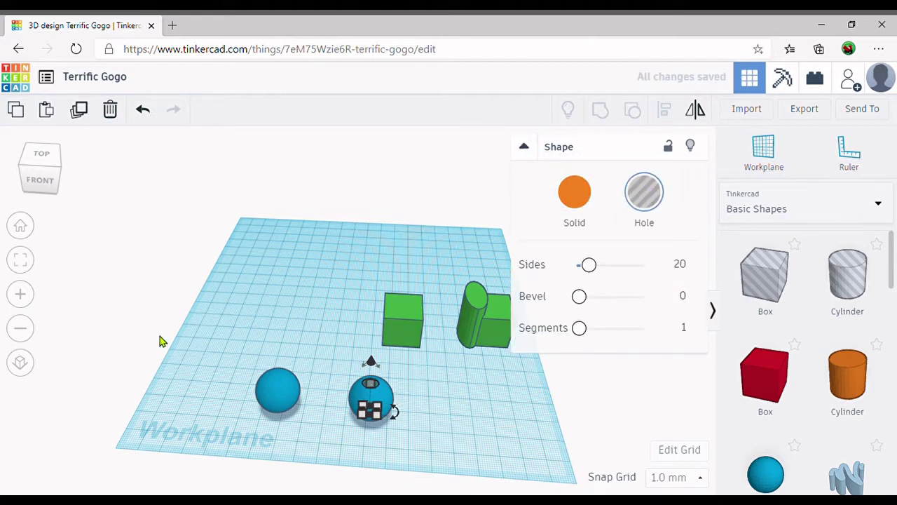
left_click(249, 311)
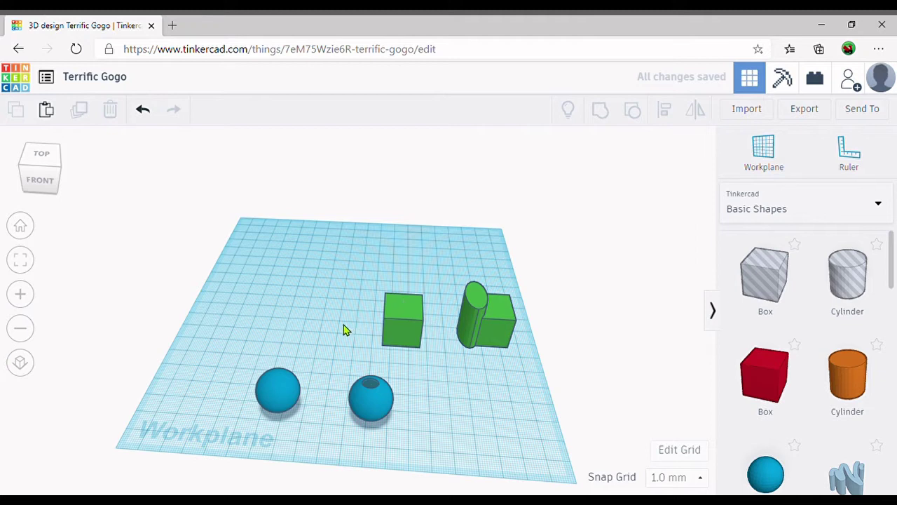
Group the two blue spheres with the hole cylinder to cut an opening through the right-hand sphere
left_click_drag(339, 393, 406, 432)
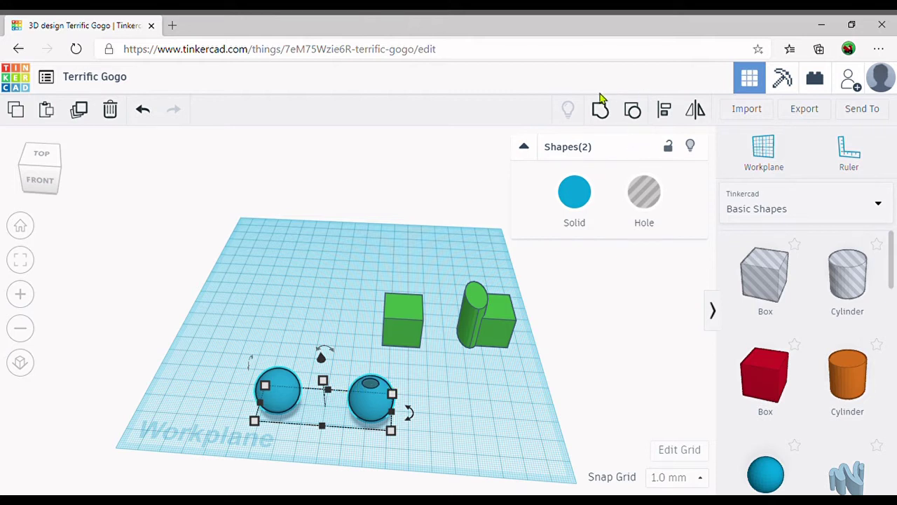
left_click(600, 115)
left_click(600, 112)
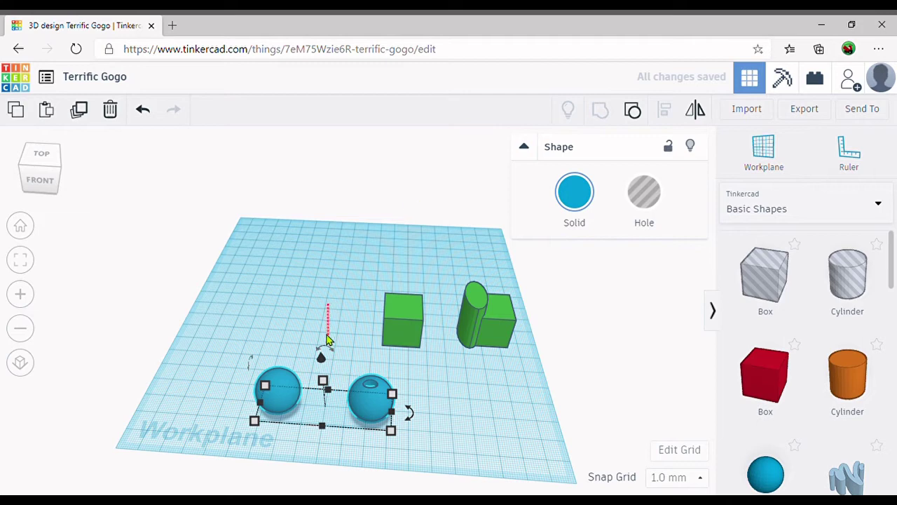
left_click(351, 321)
mouse_move(350, 321)
right_mouse_down()
mouse_move(348, 400)
mouse_move(334, 370)
mouse_move(334, 400)
mouse_move(343, 336)
right_mouse_up()
scroll(344, 400, "up", 2)
scroll(341, 336, "down", 3)
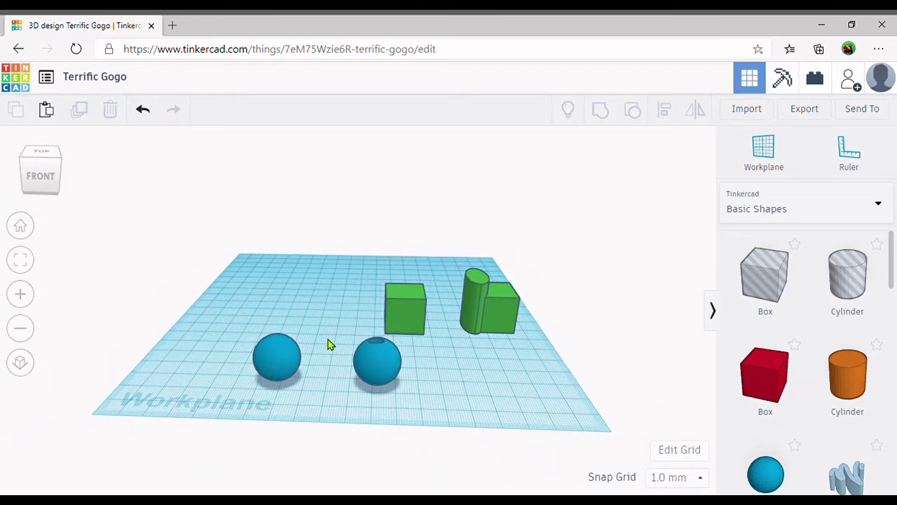
right_click_drag(345, 350, 472, 416)
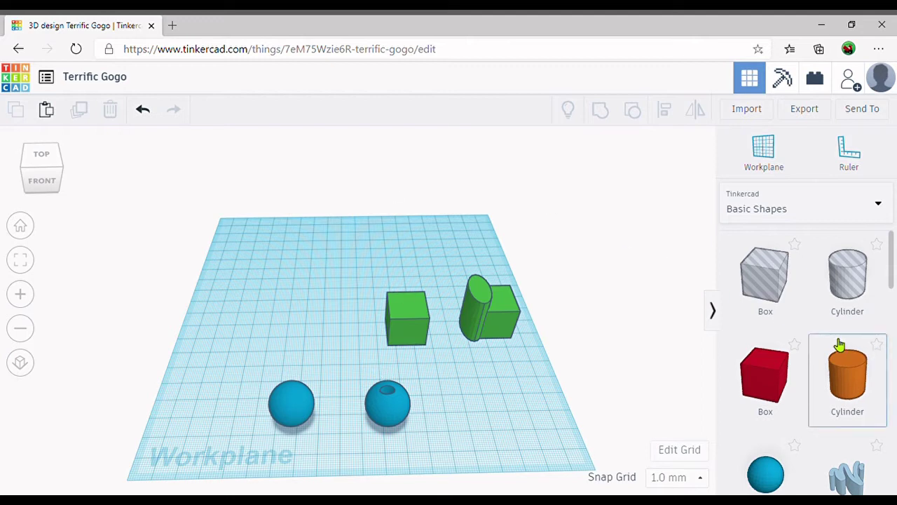
Place a Scribble shape on the workplane behind the blue spheres, beyond the single green box
scroll(837, 344, "down", 3)
scroll(837, 351, "up", 3)
scroll(831, 347, "down", 1)
scroll(831, 348, "down", 1)
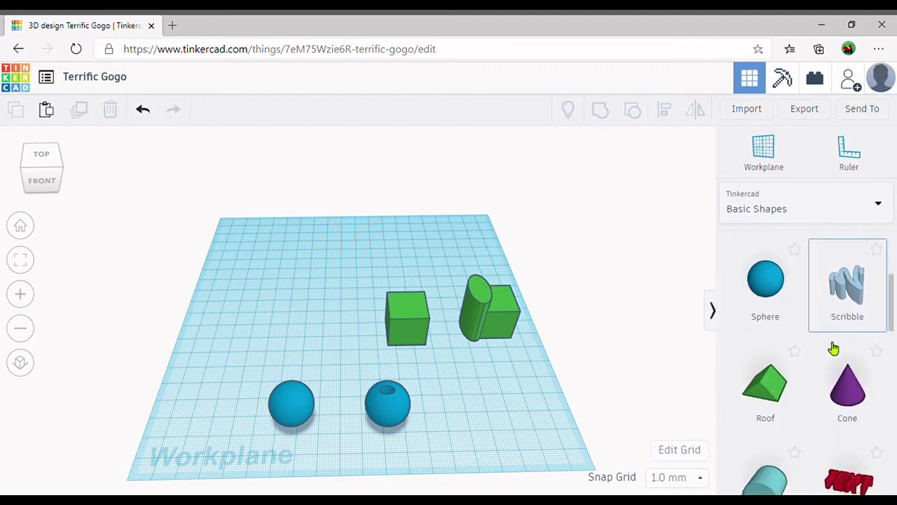
scroll(818, 343, "up", 2)
scroll(819, 381, "down", 2)
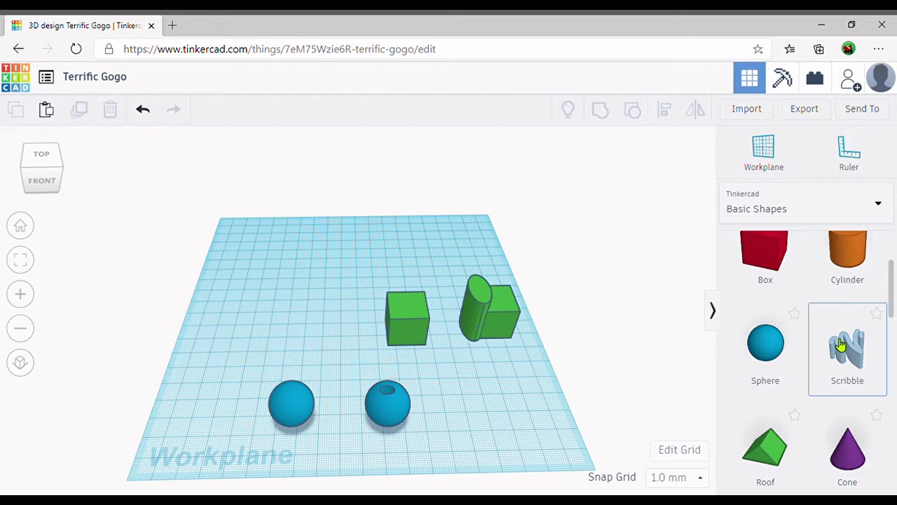
mouse_move(846, 346)
left_mouse_down()
mouse_move(376, 314)
mouse_move(313, 300)
left_mouse_up()
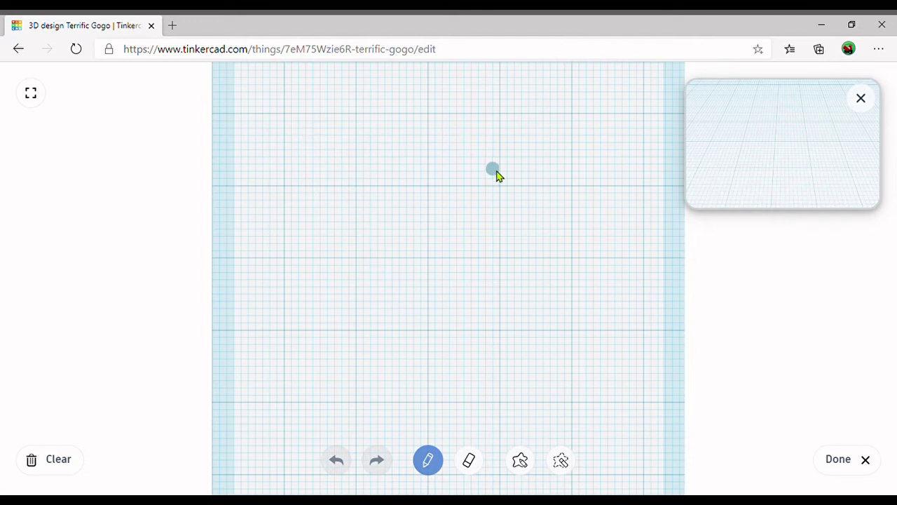
Draw a smiley face with two short vertical strokes above one wide upward-curving stroke, and finish the scribble
mouse_move(389, 119)
left_mouse_down()
mouse_move(405, 215)
mouse_move(397, 223)
left_mouse_up()
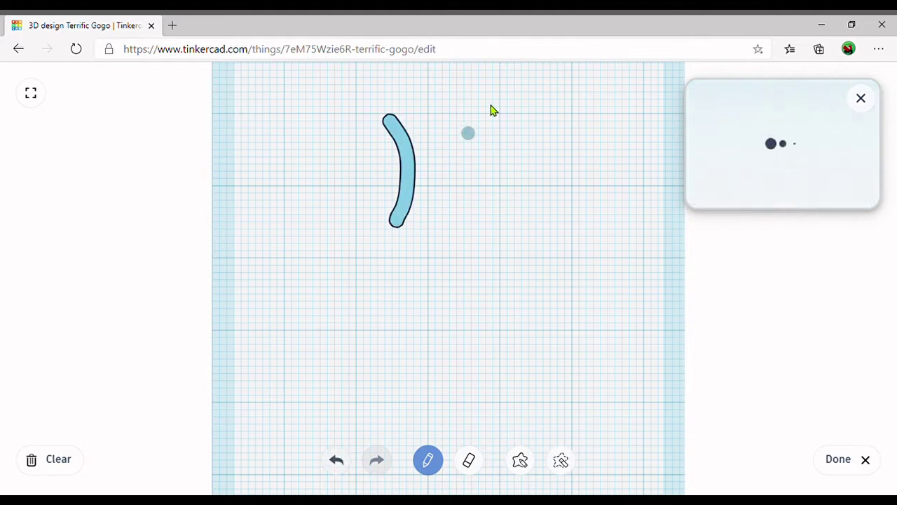
mouse_move(487, 123)
left_mouse_down()
mouse_move(484, 115)
mouse_move(474, 209)
left_mouse_up()
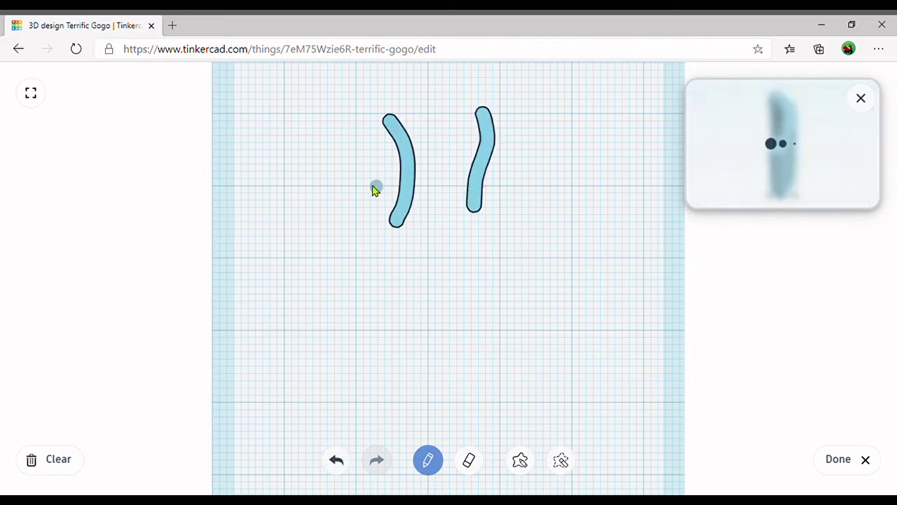
mouse_move(326, 165)
left_mouse_down()
mouse_move(598, 222)
mouse_move(635, 185)
left_mouse_up()
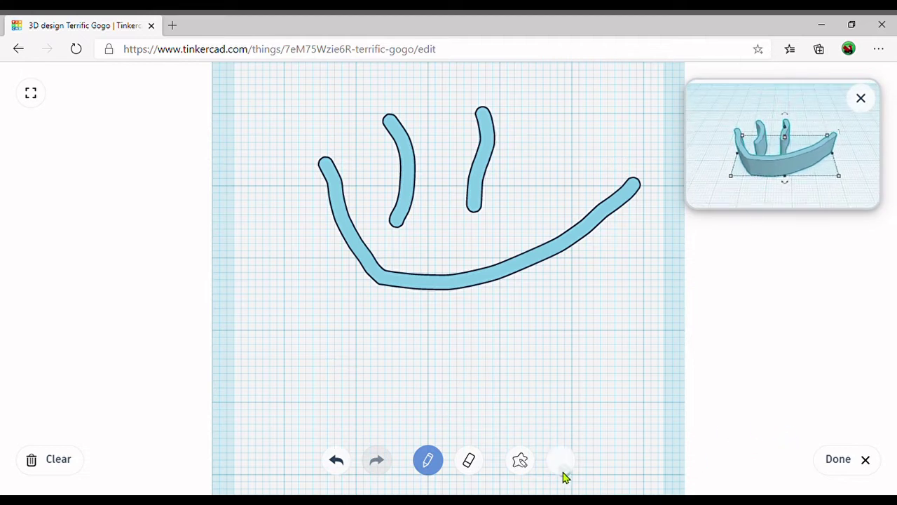
left_click(841, 460)
scroll(231, 391, "down", 2)
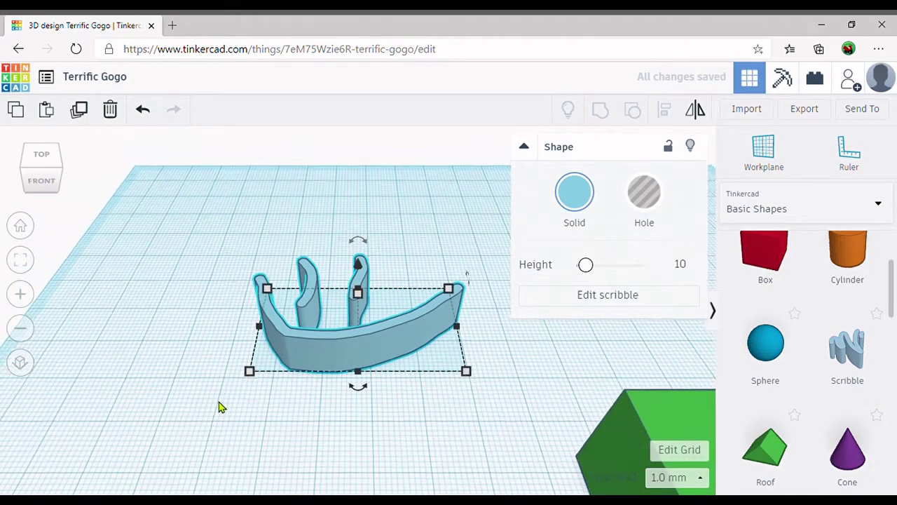
Examine the finished scribble and the surrounding shapes from above and from the front
mouse_move(219, 407)
right_mouse_down()
mouse_move(217, 463)
mouse_move(273, 363)
mouse_move(220, 367)
right_mouse_up()
left_click(228, 393)
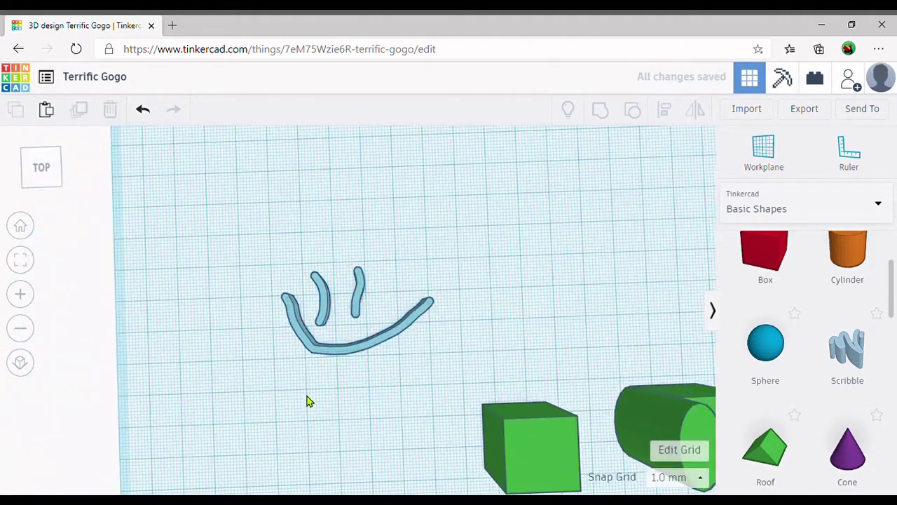
mouse_move(308, 401)
right_mouse_down()
mouse_move(321, 381)
mouse_move(295, 386)
mouse_move(312, 366)
mouse_move(323, 381)
mouse_move(418, 333)
mouse_move(319, 260)
mouse_move(472, 422)
mouse_move(318, 430)
mouse_move(349, 385)
mouse_move(380, 396)
mouse_move(387, 455)
mouse_move(398, 419)
right_mouse_up()
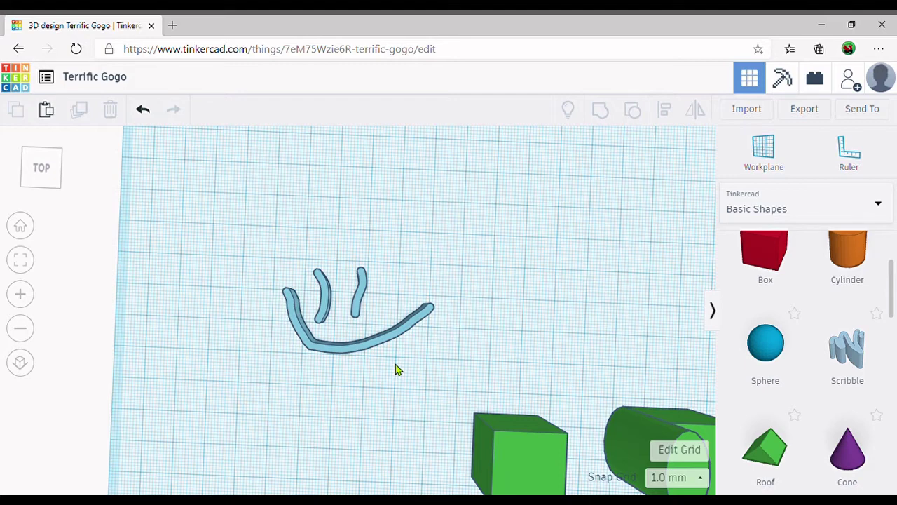
right_click_drag(564, 350, 495, 290)
scroll(495, 290, "down", 3)
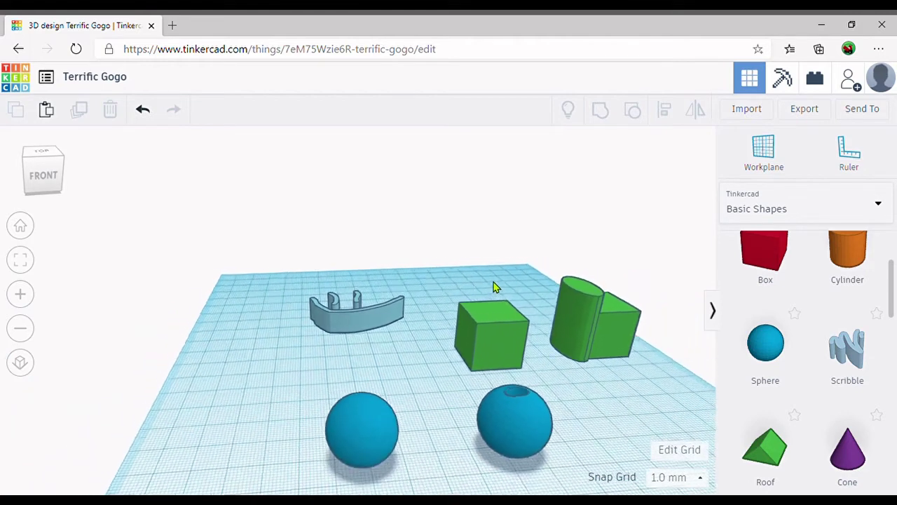
right_click_drag(270, 358, 352, 345)
scroll(353, 345, "up", 2)
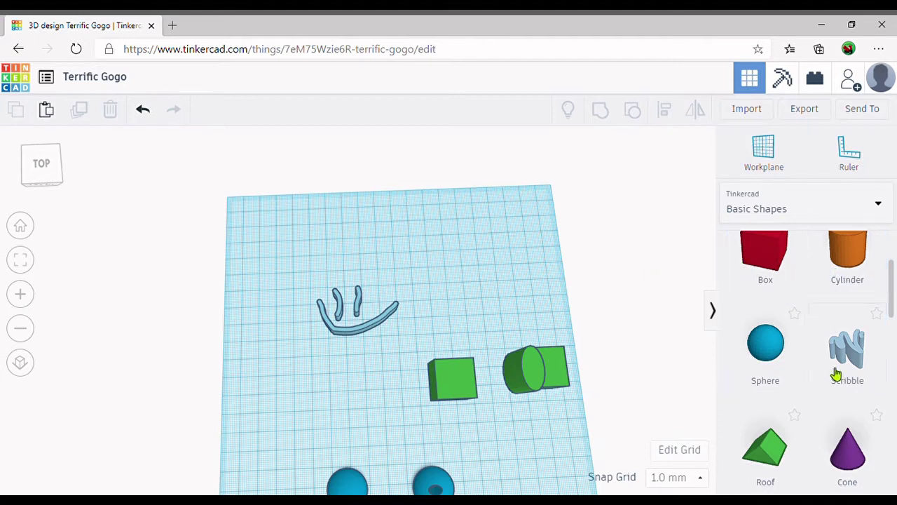
scroll(554, 372, "down", 3)
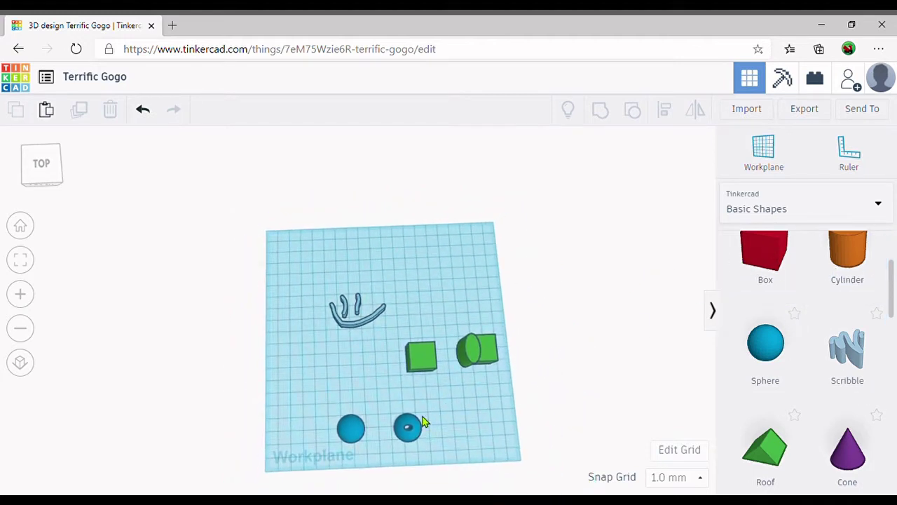
scroll(429, 417, "up", 2)
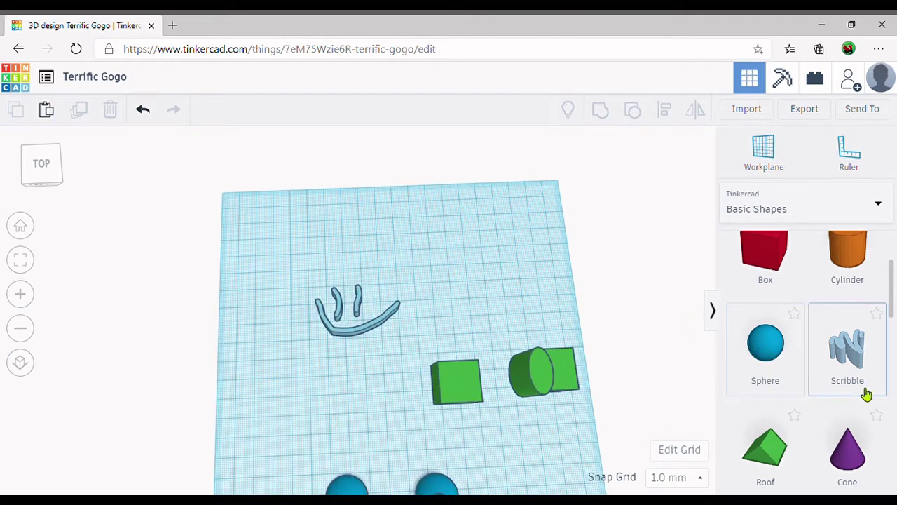
Place a solid red box on the workplane behind the single green box and collapse its shape settings
scroll(764, 280, "up", 2)
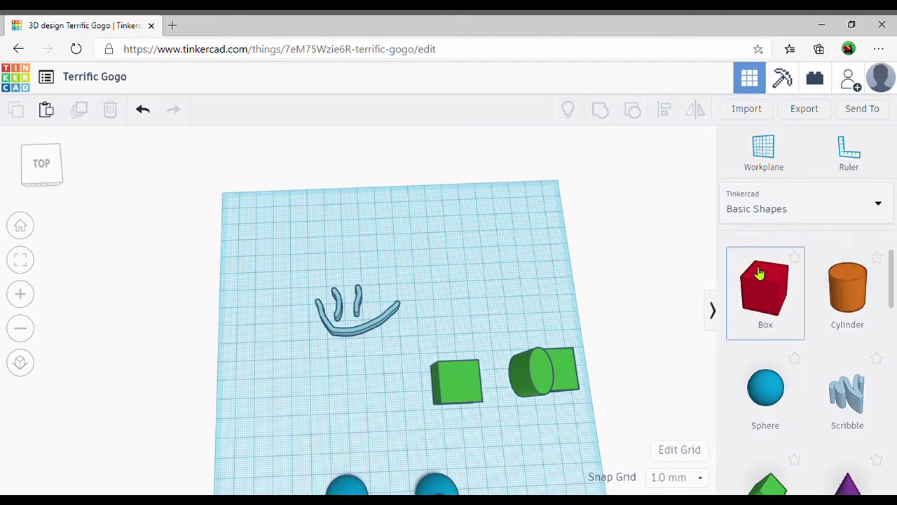
left_click_drag(775, 311, 481, 259)
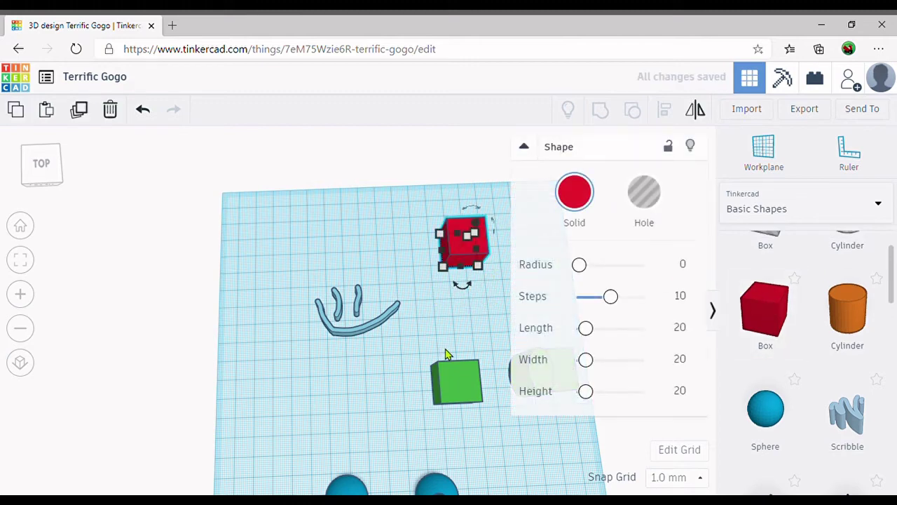
right_click_drag(444, 357, 390, 381)
left_click(391, 381)
left_click(468, 250)
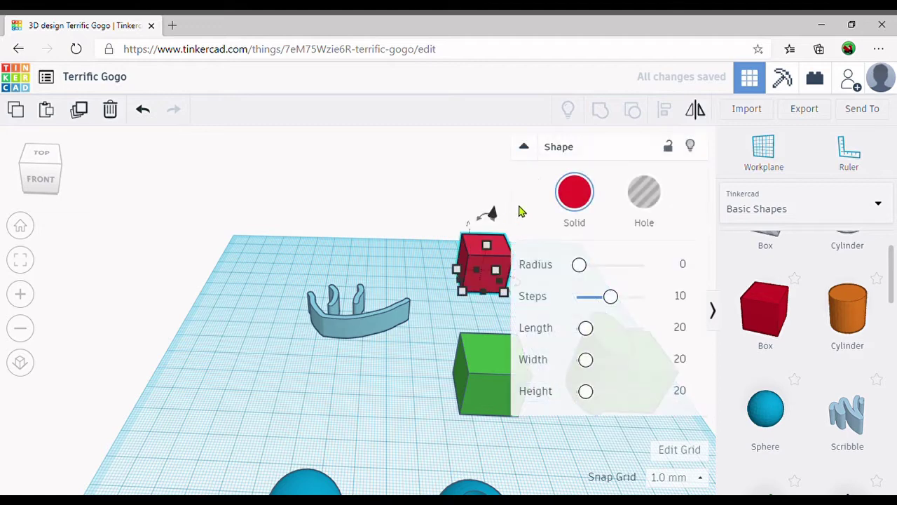
left_click(524, 146)
left_click(488, 249)
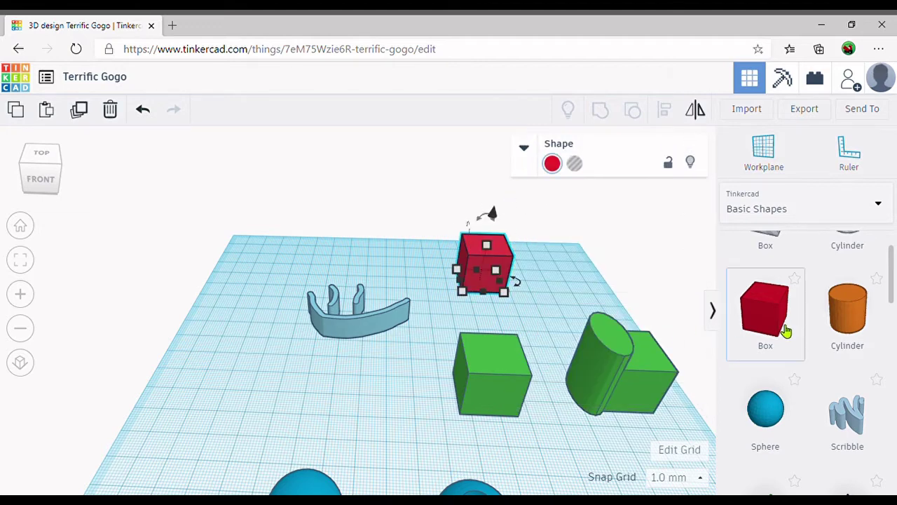
Place an orange cylinder on the workplane directly beside the red box
scroll(822, 354, "up", 2)
scroll(828, 354, "down", 1)
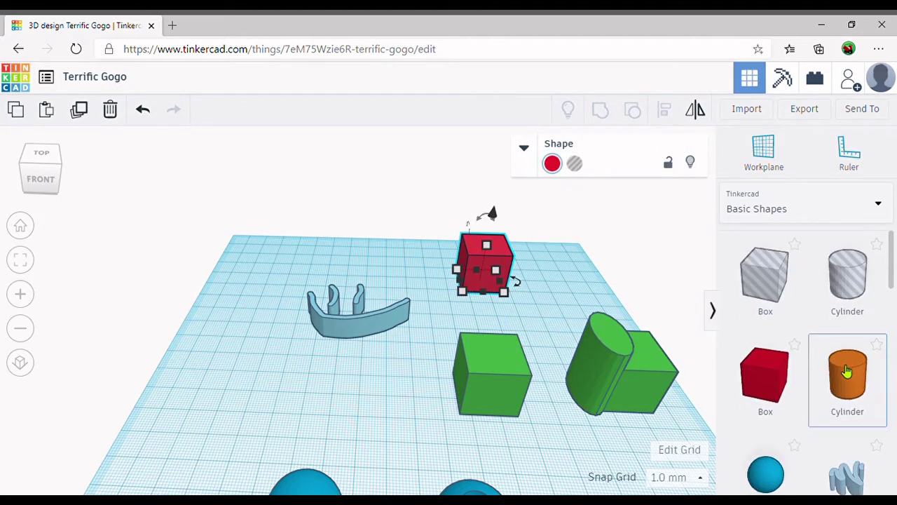
left_click_drag(847, 371, 524, 291)
left_click_drag(490, 273, 523, 299)
scroll(450, 345, "down", 2)
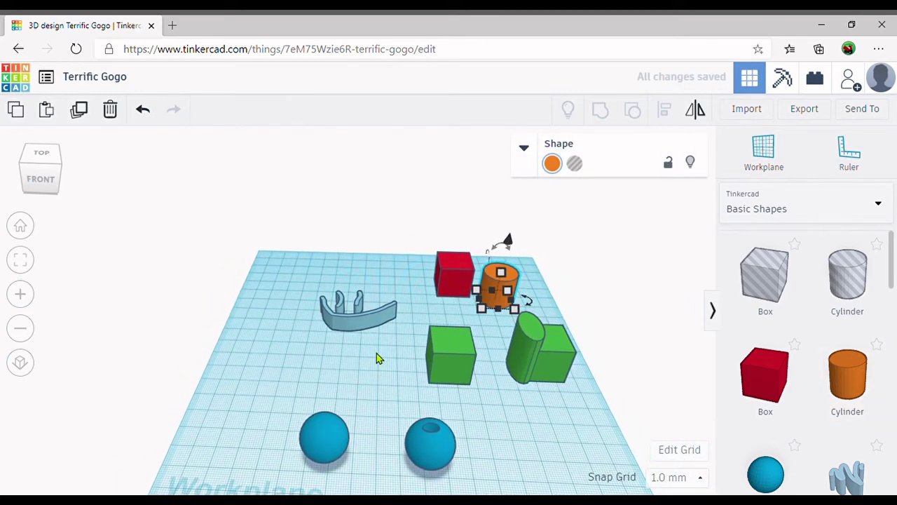
Set the orange cylinder's depth and width to 10 mm each and deselect it
right_click_drag(376, 358, 439, 343)
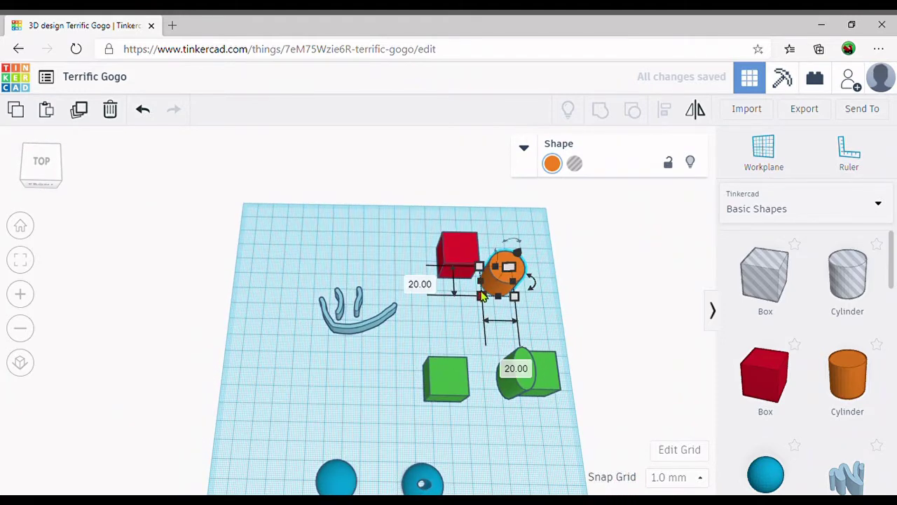
left_click(422, 284)
key("BackSpace")
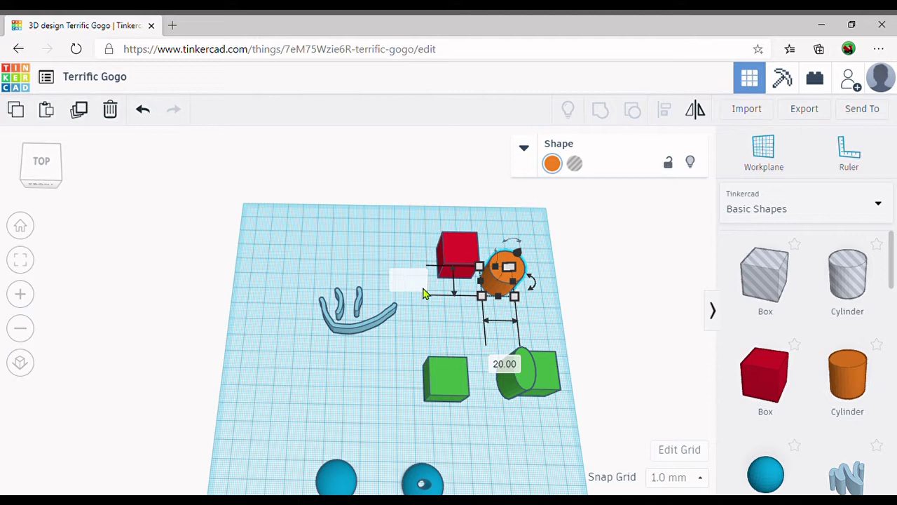
key("Return")
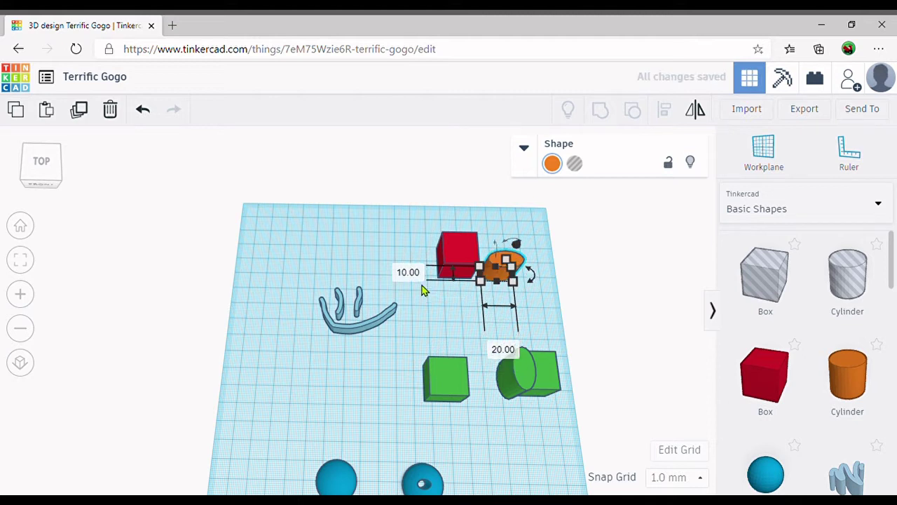
left_click(505, 351)
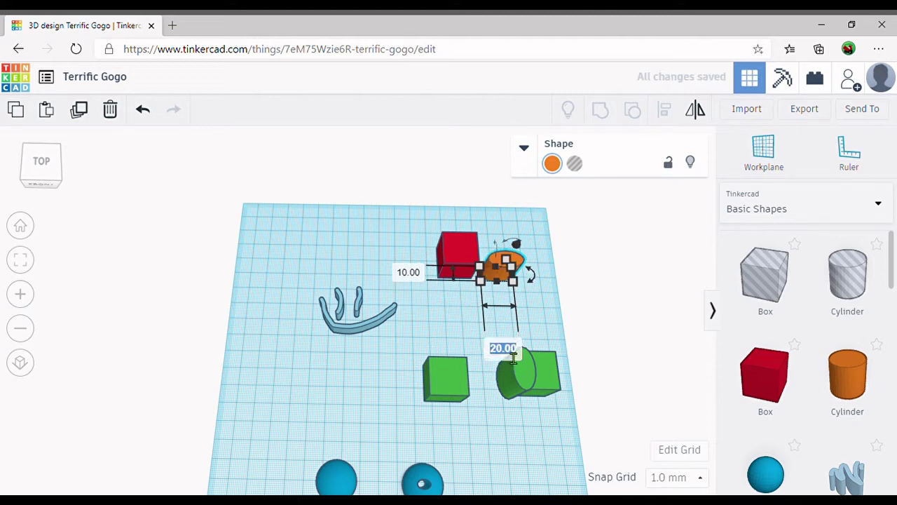
key("BackSpace")
type("10")
key("Return")
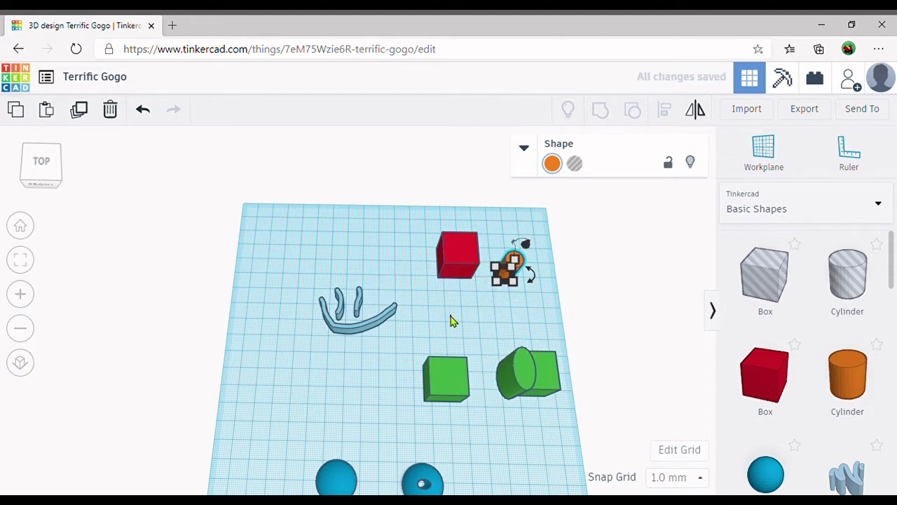
left_click(450, 322)
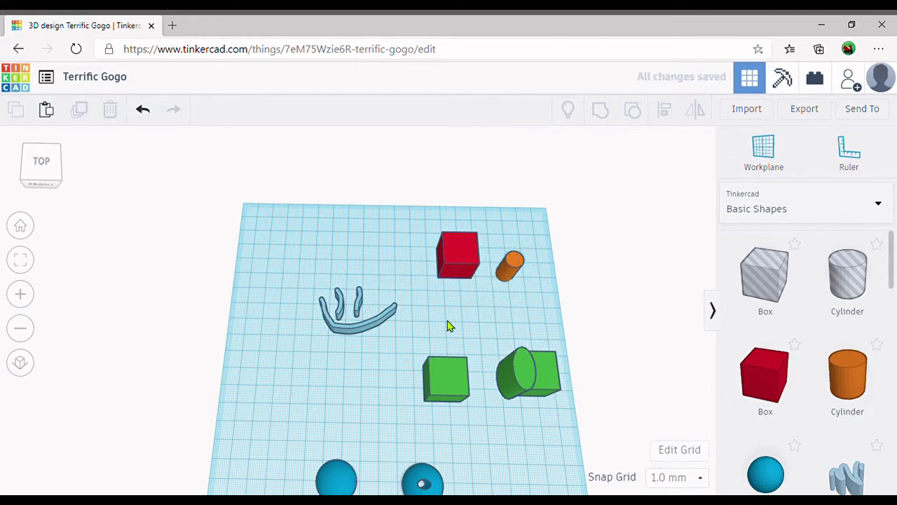
Move the narrow orange cylinder slightly forward and towards the red box's side, and increase its height
mouse_move(514, 261)
left_mouse_down()
mouse_move(483, 264)
mouse_move(466, 248)
mouse_move(505, 272)
left_mouse_up()
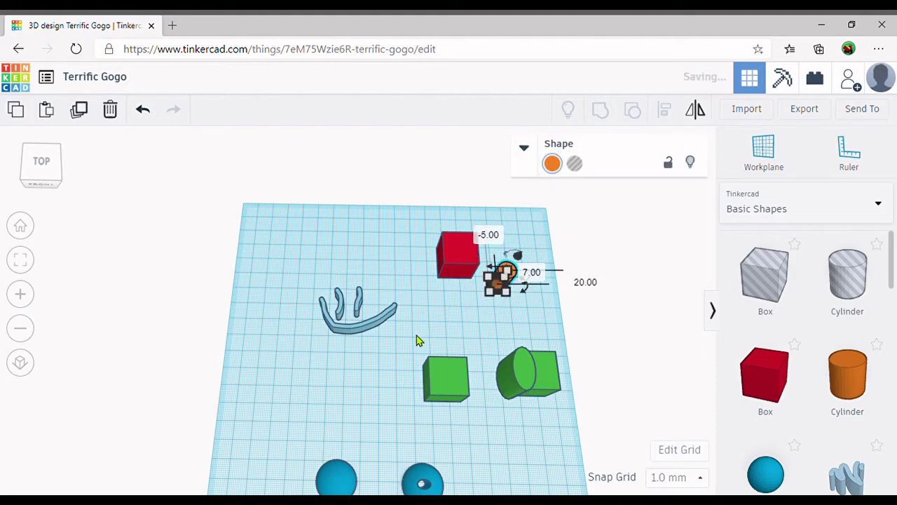
right_click_drag(416, 341, 479, 265)
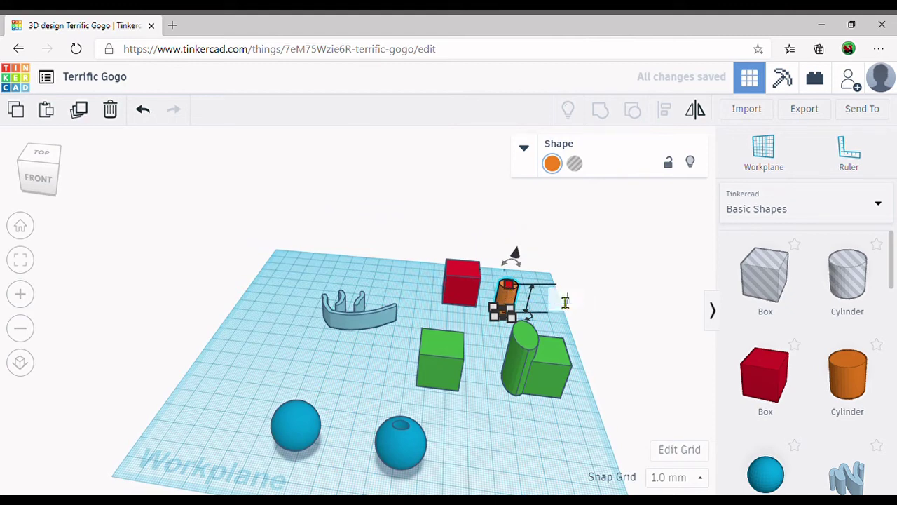
type("1")
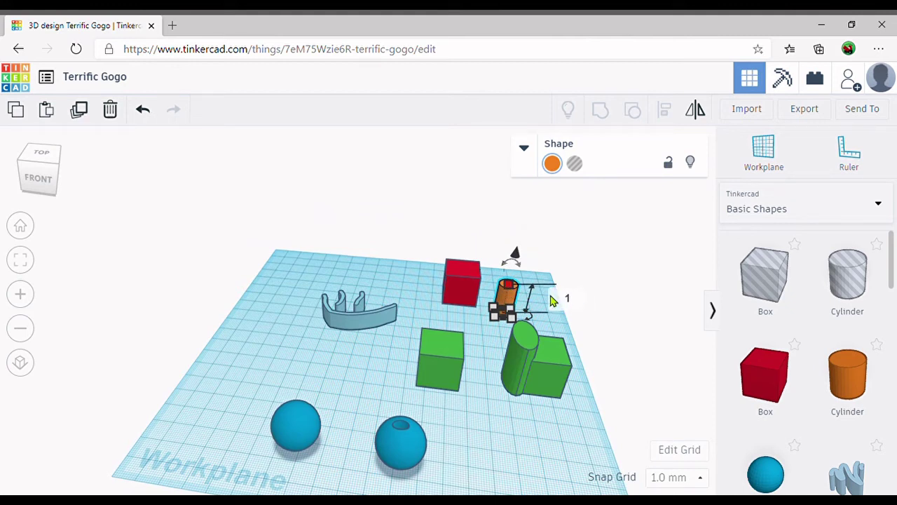
type("2")
key("Return")
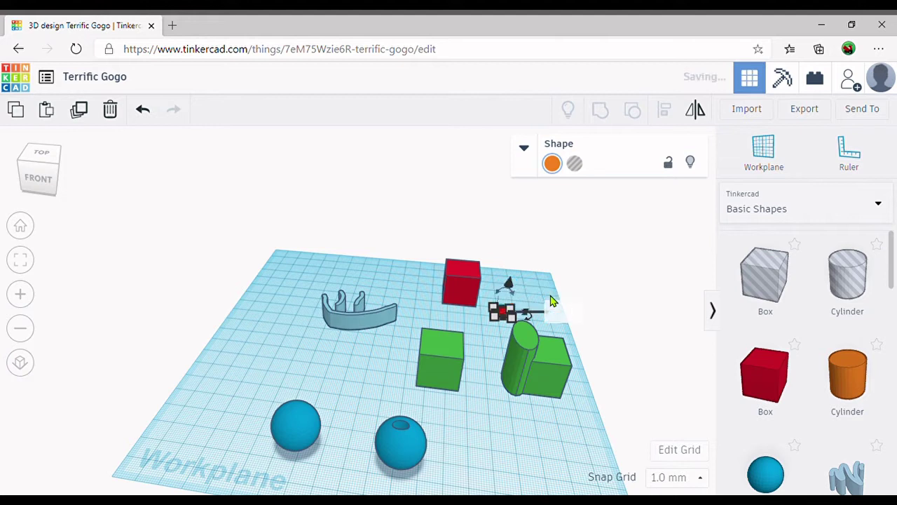
key("ctrl+z")
left_click(494, 303)
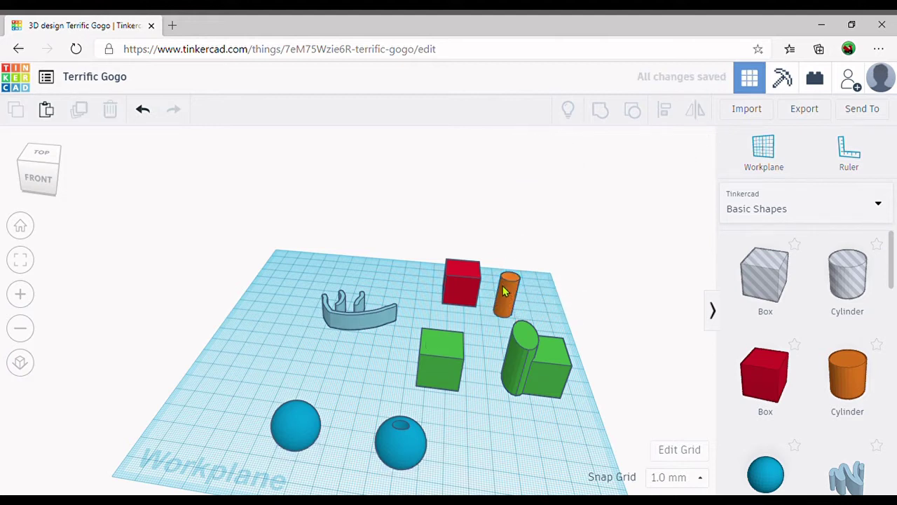
Move the orange cylinder into the red box so that its end sticks out of the box's top face
left_click_drag(496, 302, 455, 284)
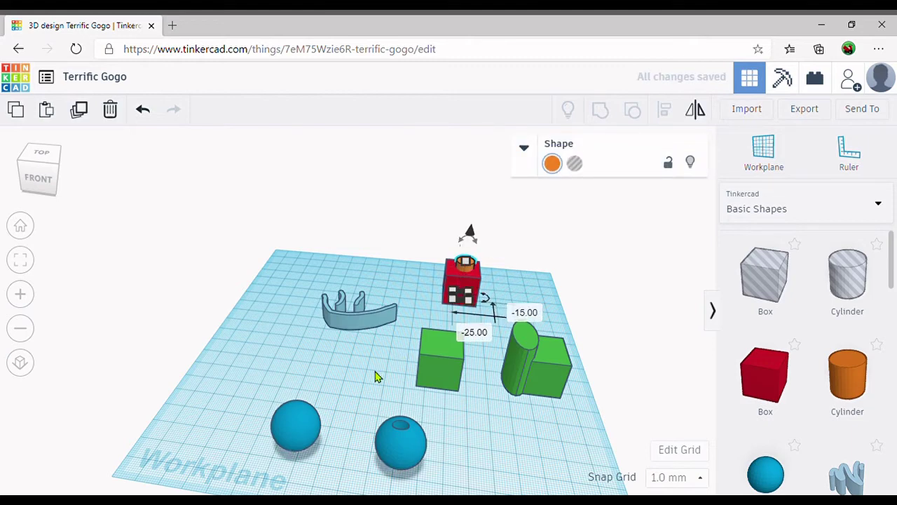
right_click_drag(375, 372, 390, 457)
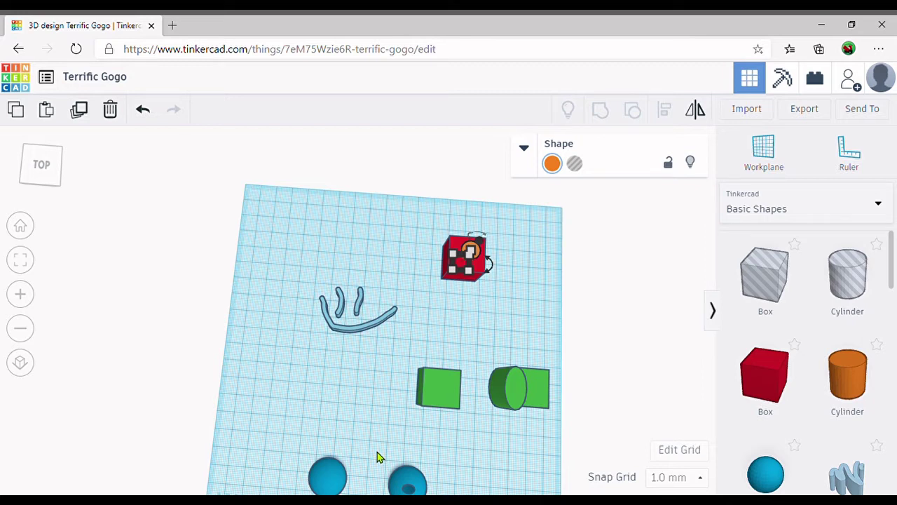
left_click(500, 329)
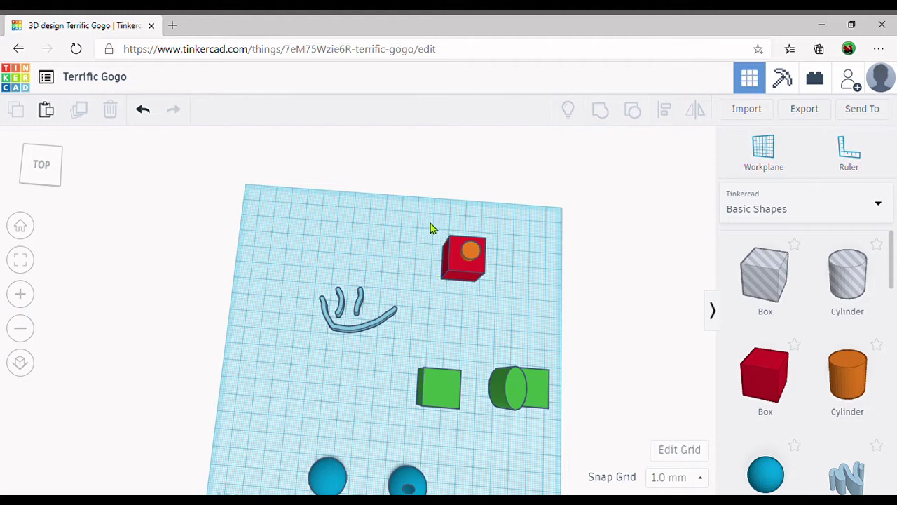
Align the orange cylinder and the red box to their common centre along both horizontal directions, and leave the Align tool
left_click_drag(431, 224, 505, 306)
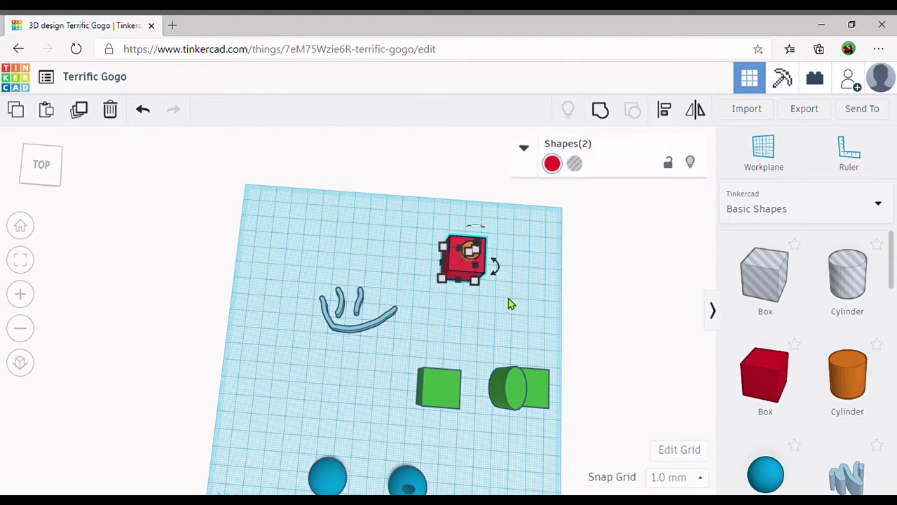
left_click(664, 110)
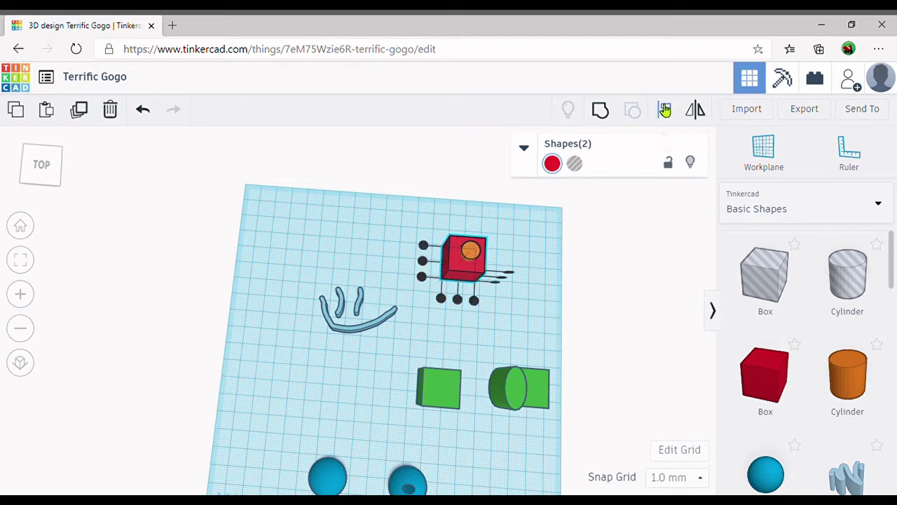
left_click(457, 300)
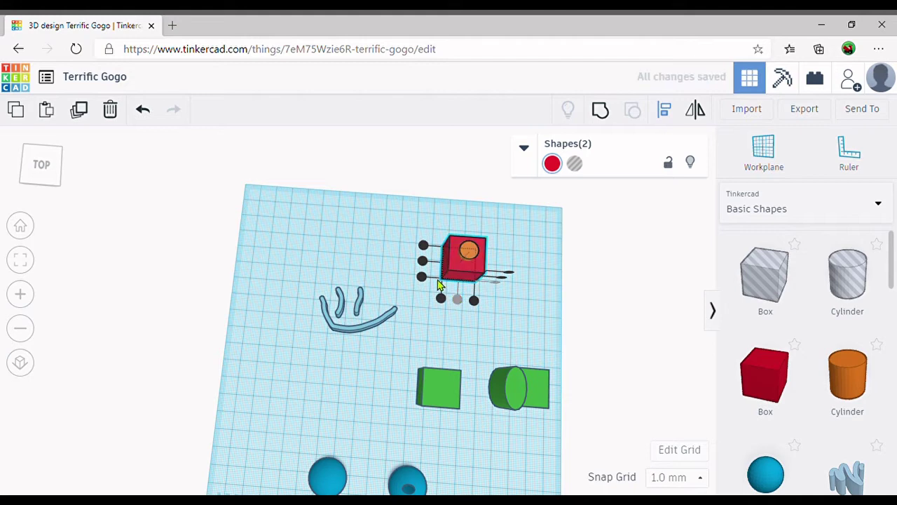
left_click(423, 260)
right_click_drag(518, 339, 589, 301)
key("l")
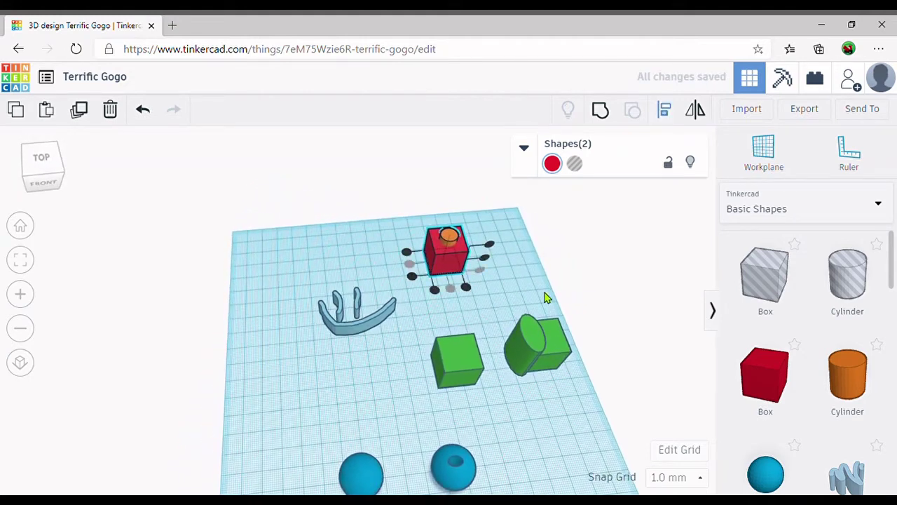
left_click(287, 282)
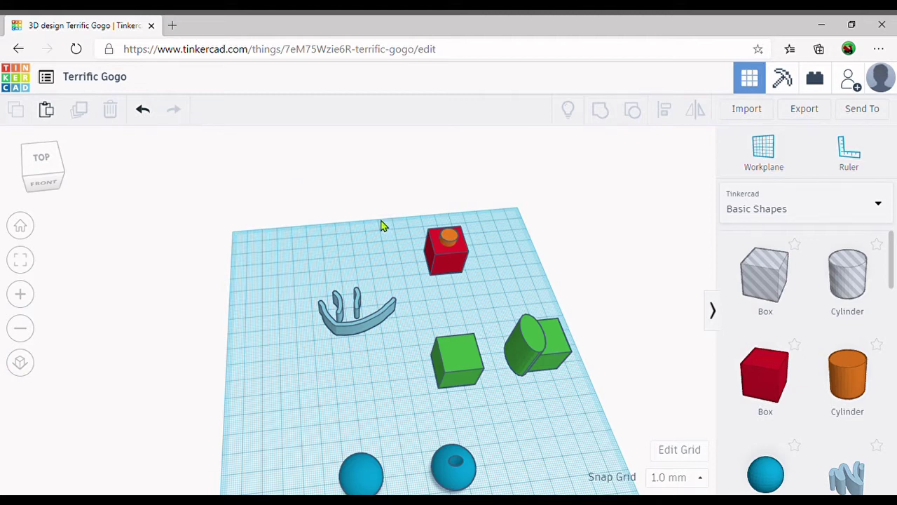
Nudge the orange cylinder slightly leftwards inside the red box, and bring up the Workplane tool briefly without placing a workplane
left_click(448, 237)
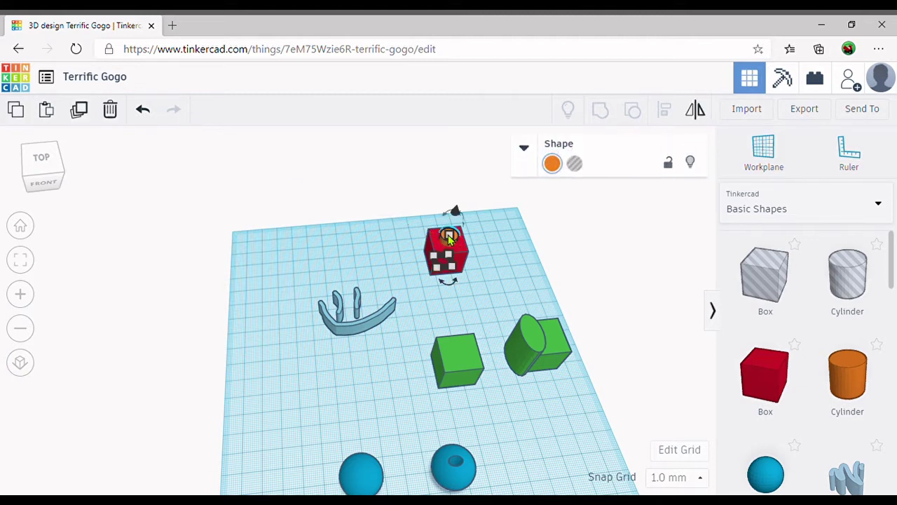
key("Left")
key("Right")
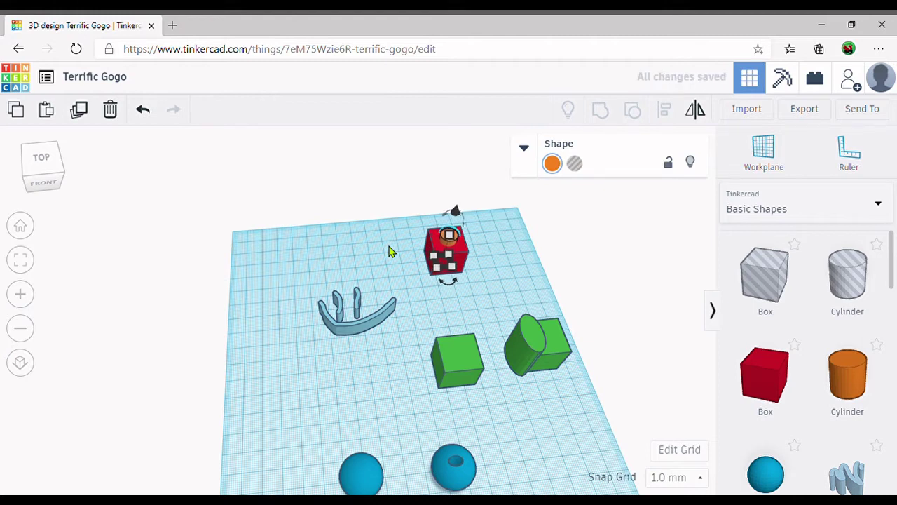
key("Left")
key("Left")
key("Left")
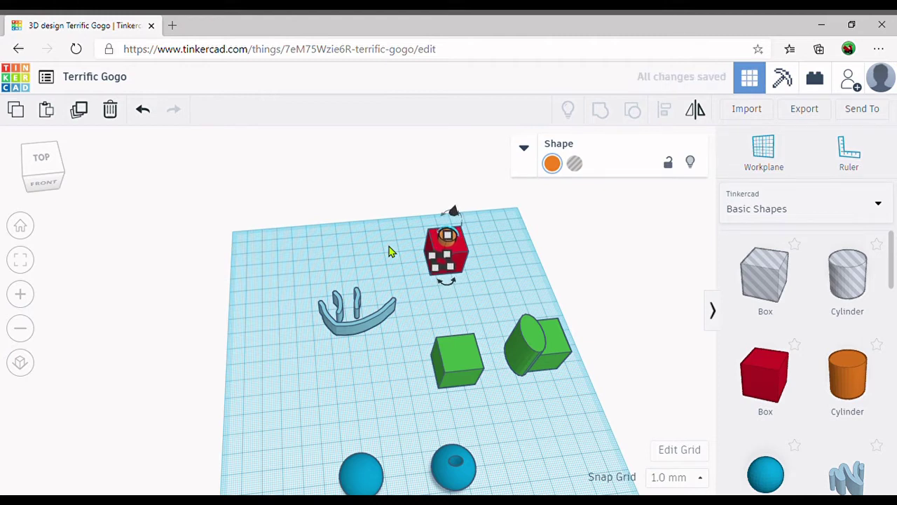
key("w")
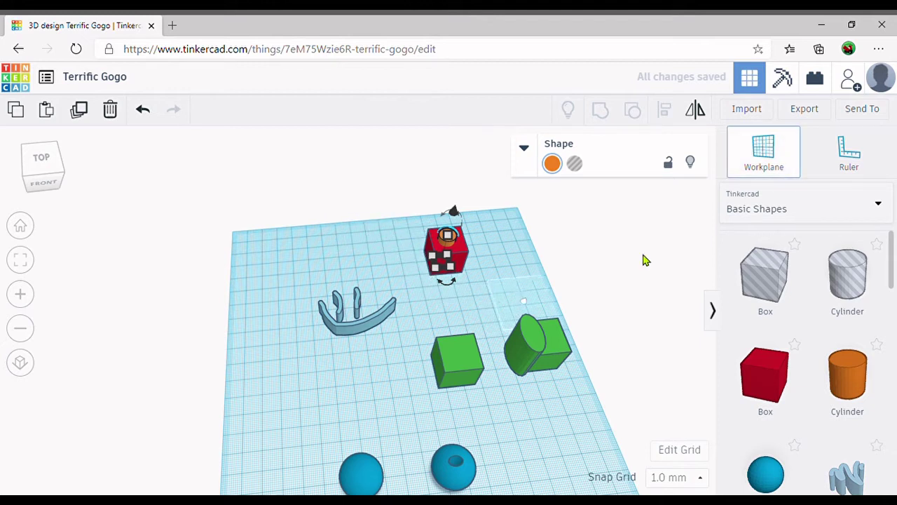
left_click(673, 242)
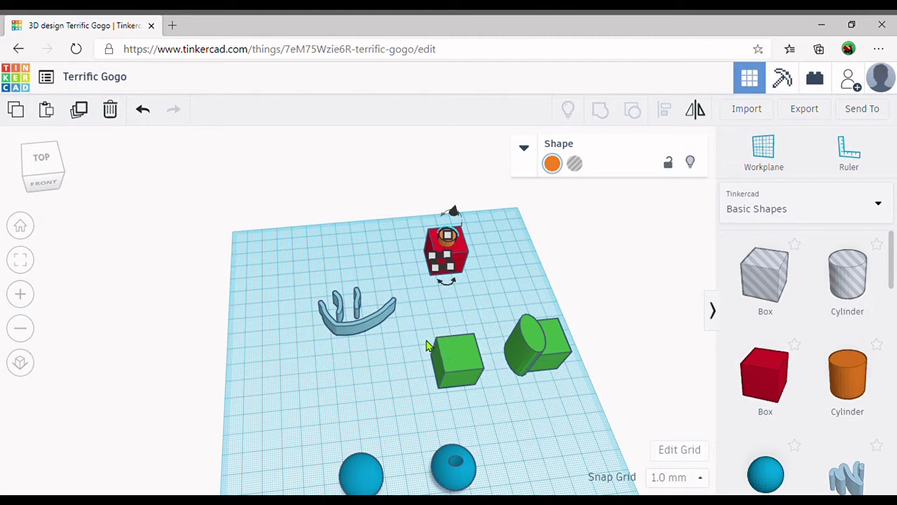
Delete the single green box and the grouped pair of blue spheres
left_click(465, 354)
key("Delete")
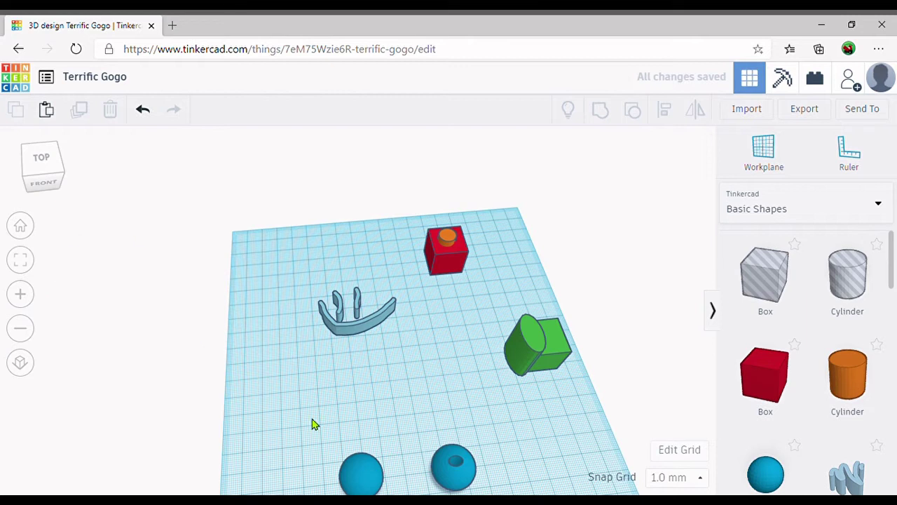
left_click(360, 474)
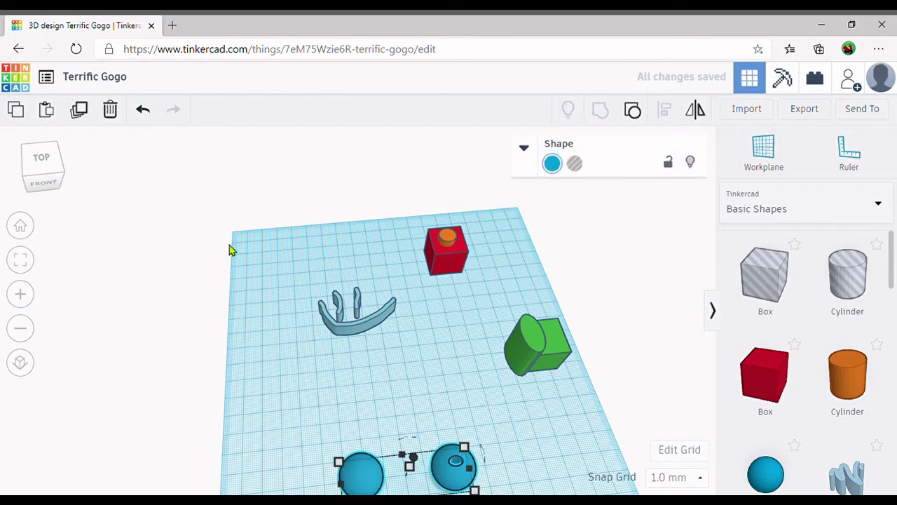
left_click(112, 111)
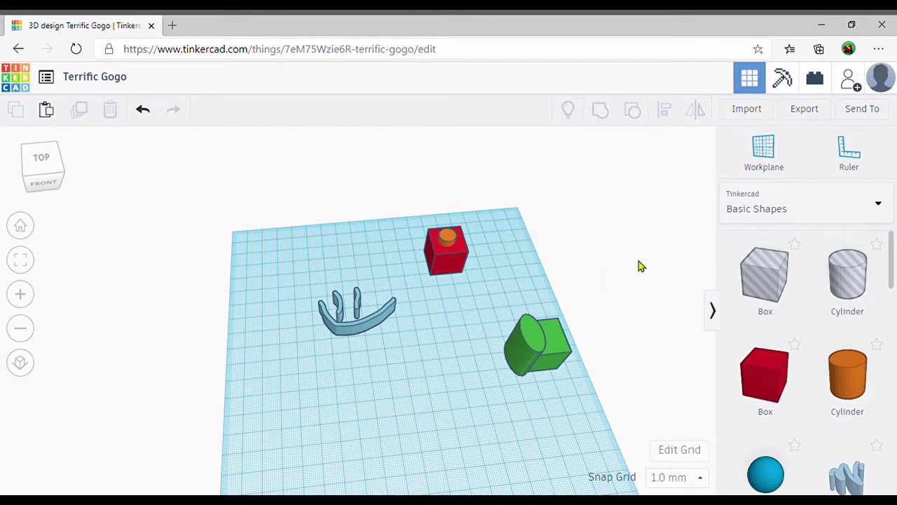
Switch the design to the Blocks view and examine its blocky version from a higher angle
left_click(783, 78)
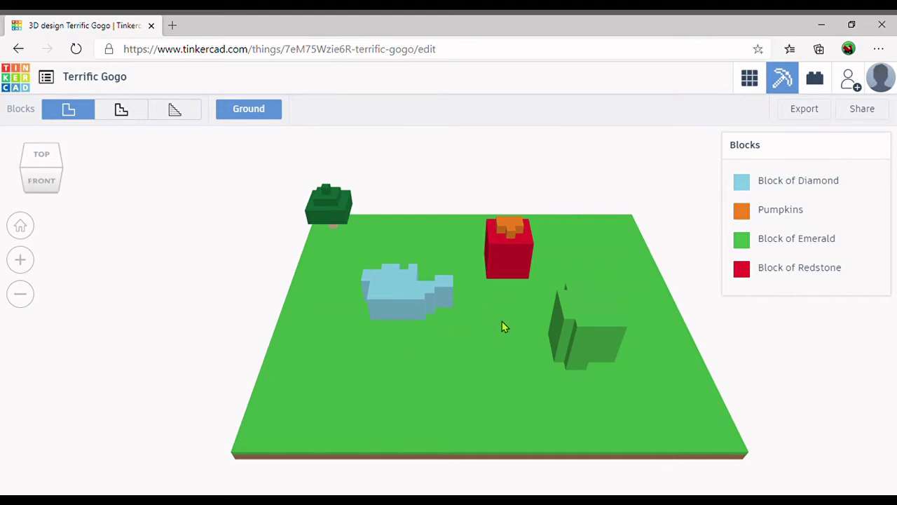
right_click_drag(502, 321, 520, 366)
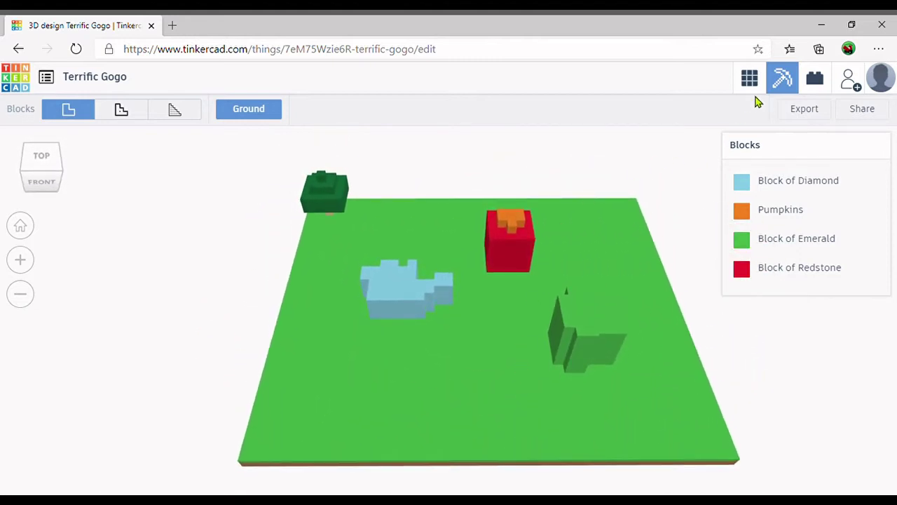
View the design as bricks at the 2x, 3x and 1x design sizes, and return to the 3D design view
left_click(817, 79)
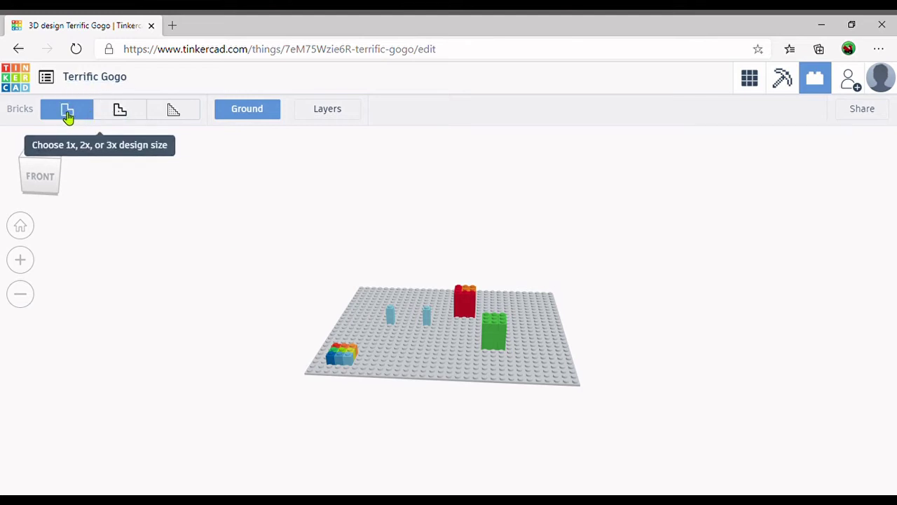
left_click(120, 110)
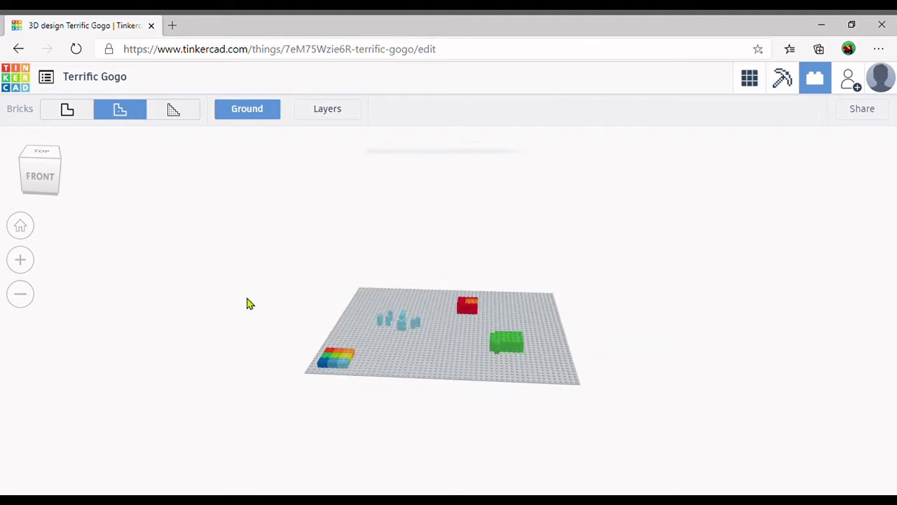
left_click(176, 112)
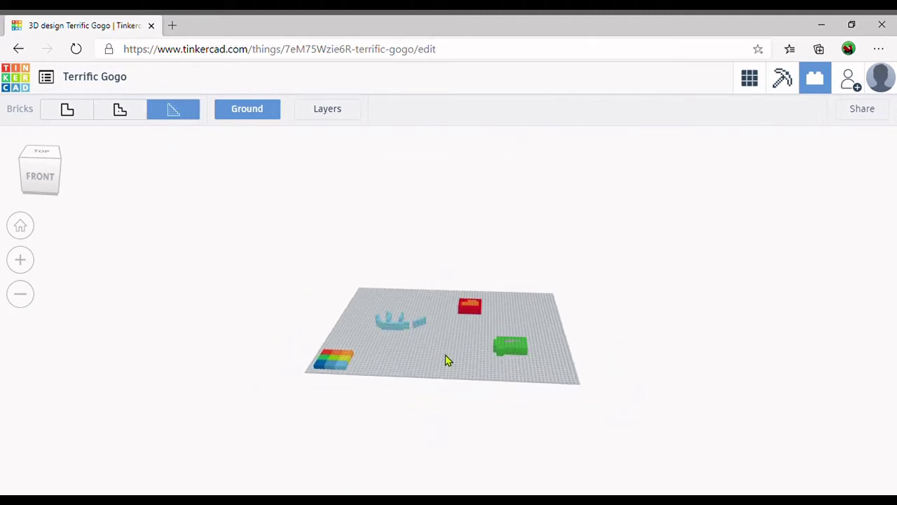
right_click_drag(456, 345, 437, 418)
scroll(423, 418, "up", 2)
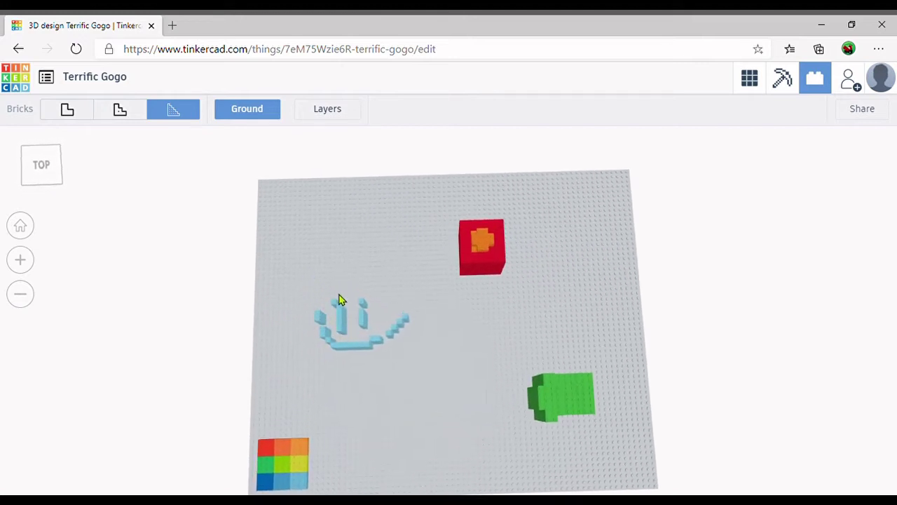
left_click(71, 118)
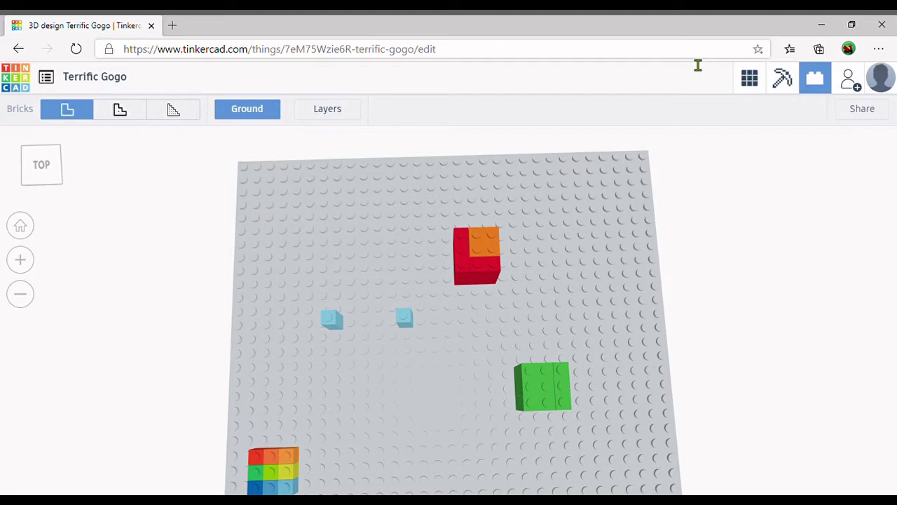
left_click(750, 77)
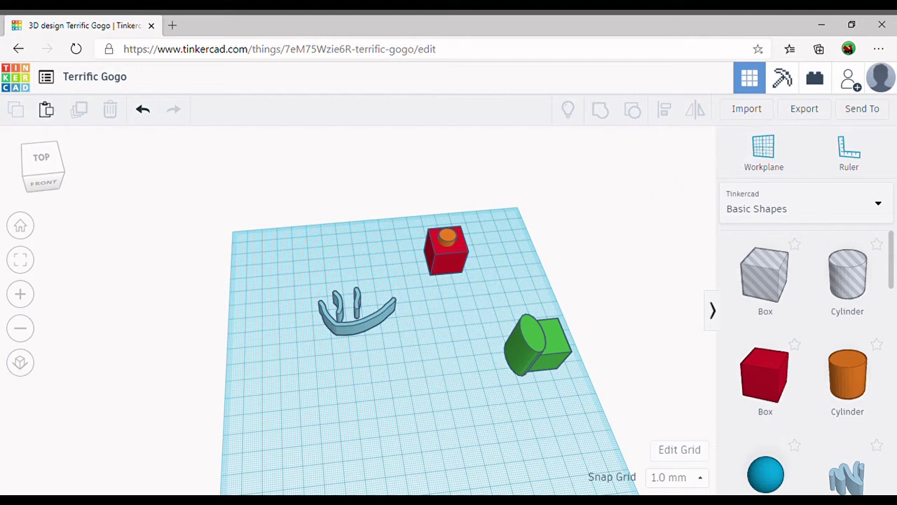
Place a Text shape from the Text and numbers collection in front of the scribble and expand its shape settings
scroll(831, 416, "down", 10)
scroll(831, 417, "up", 5)
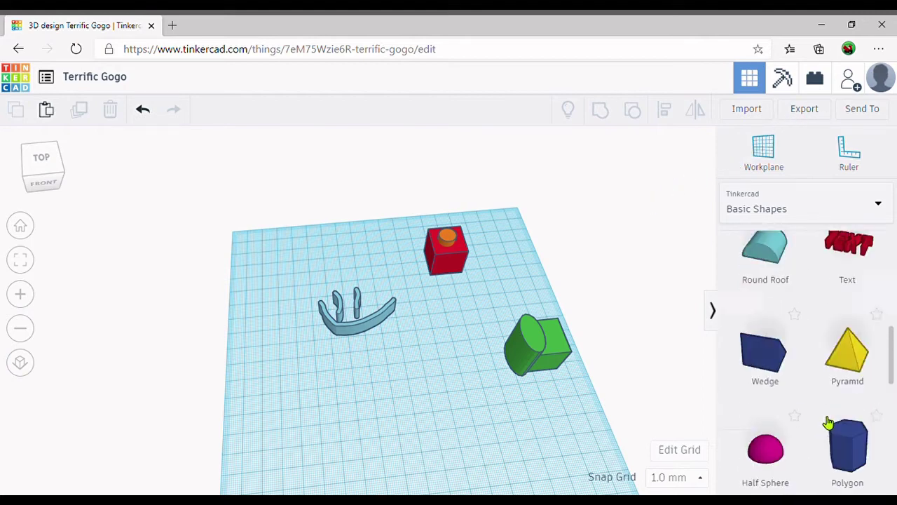
scroll(820, 364, "up", 5)
left_click(793, 203)
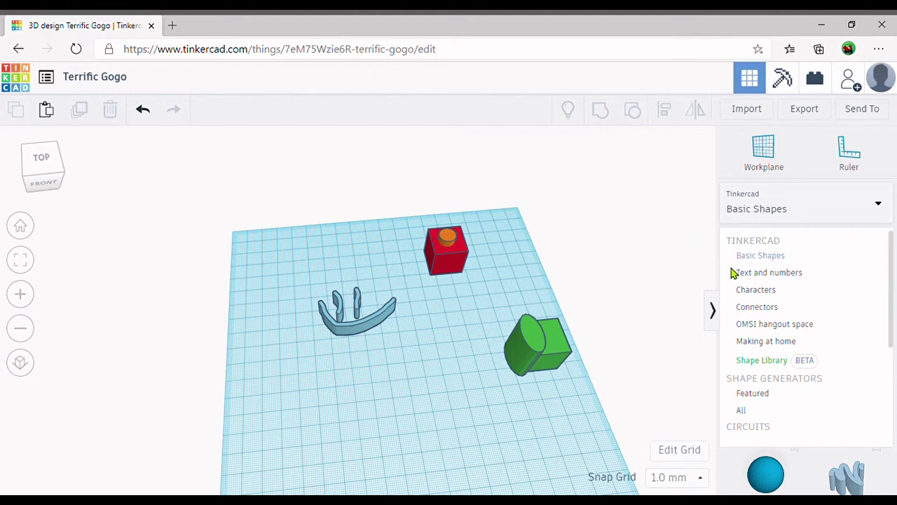
left_click(668, 260)
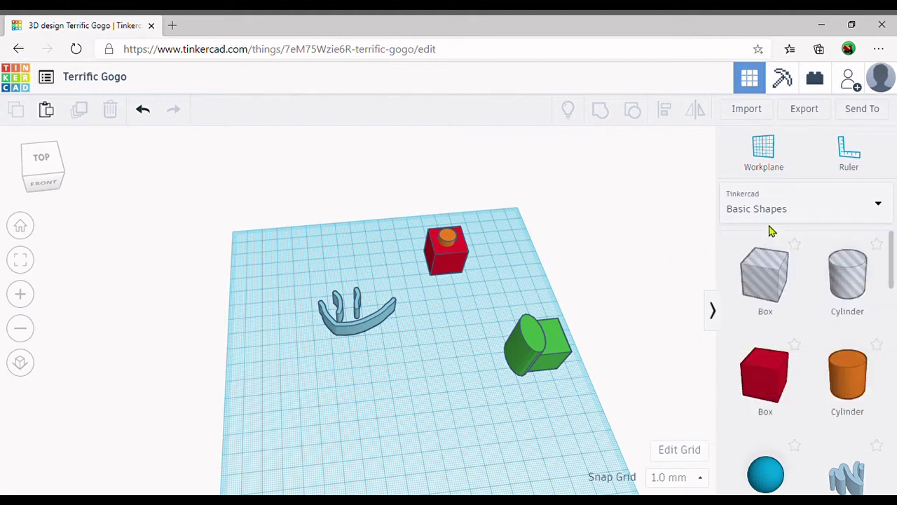
left_click(803, 207)
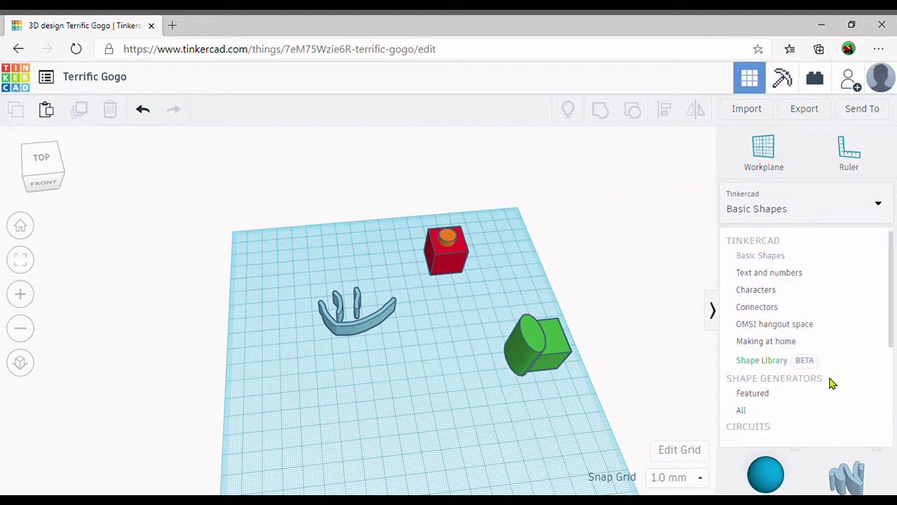
left_click(776, 279)
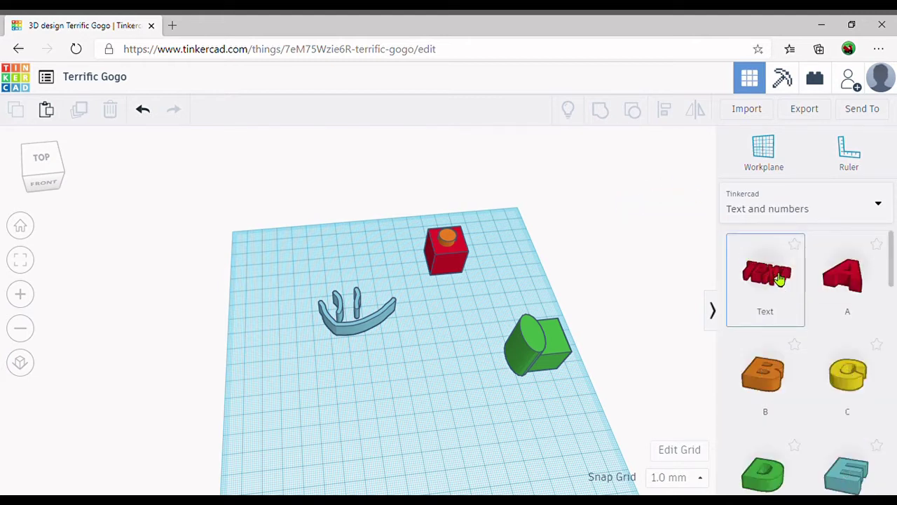
left_click_drag(585, 417, 390, 393)
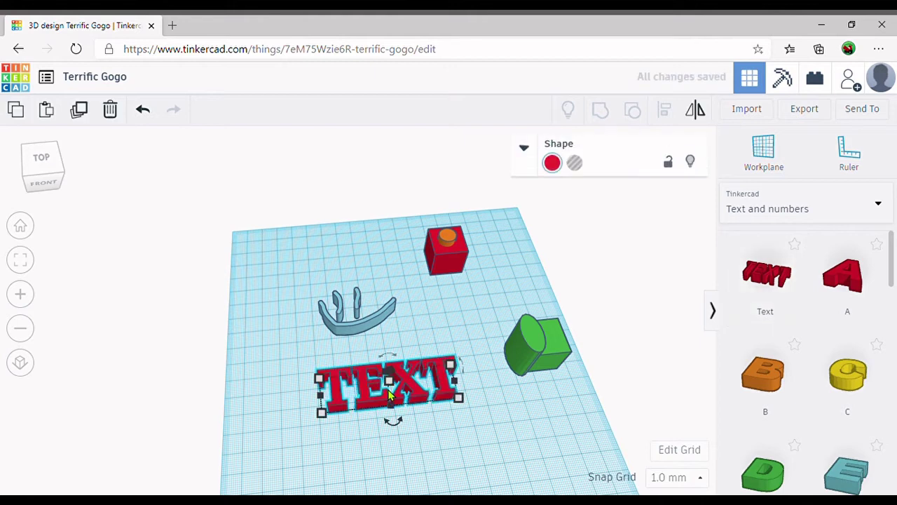
left_click(524, 149)
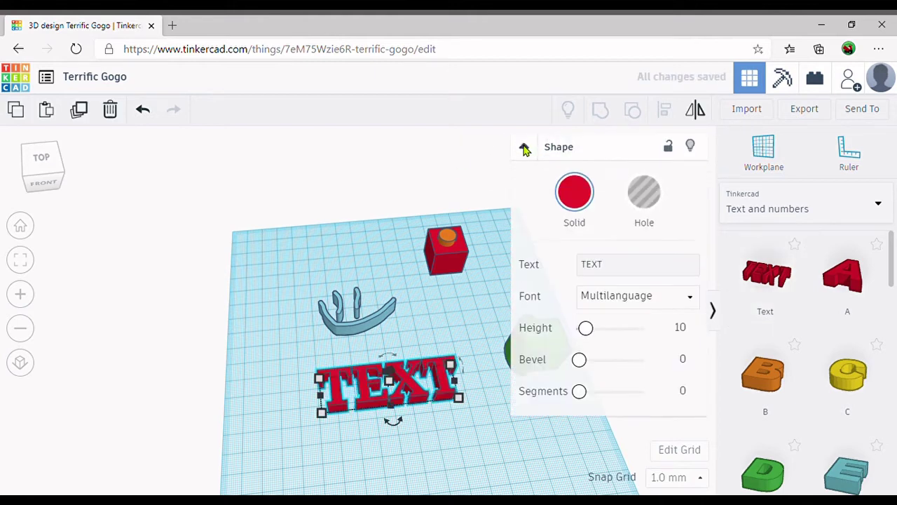
Replace the wording of the red text shape with 123
left_click(640, 272)
key("BackSpace")
key("BackSpace")
key("BackSpace")
key("BackSpace")
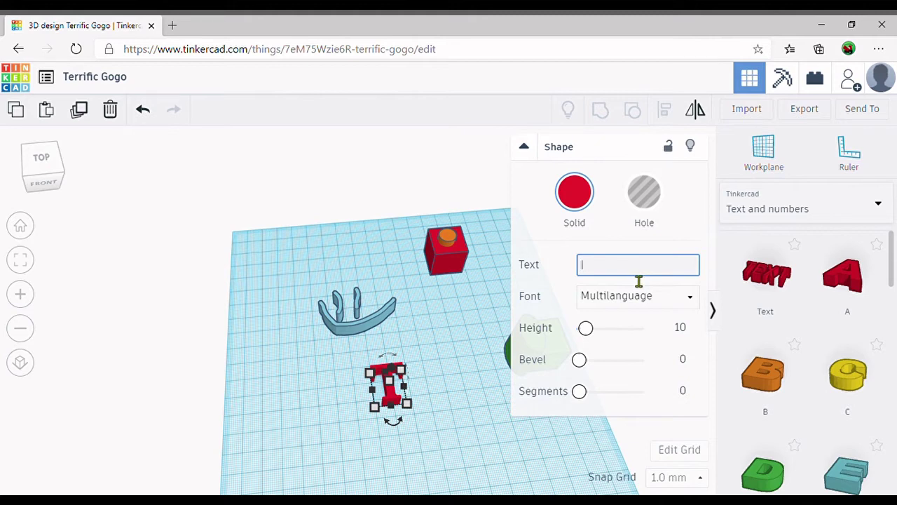
type("123")
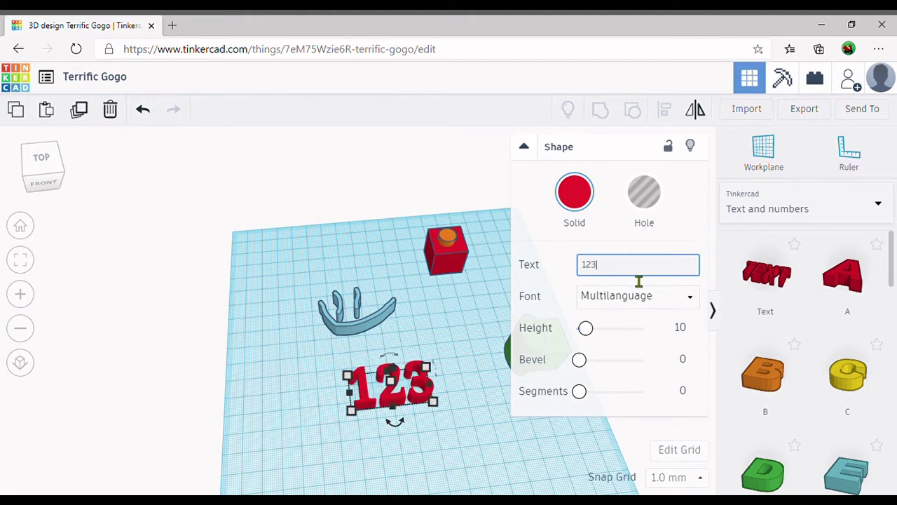
Replace the red text shape's wording with a nickname followed by an exclamation mark, and collapse its shape settings
key("BackSpace")
key("BackSpace")
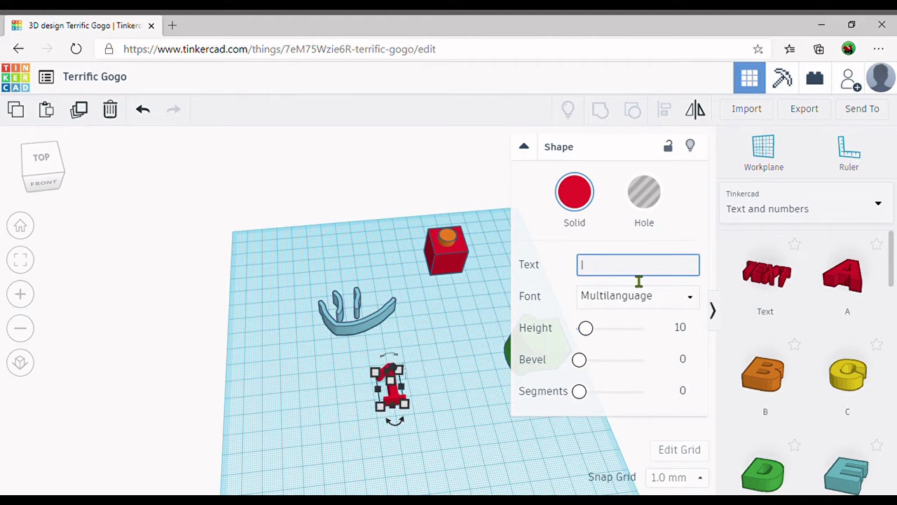
type("Grac")
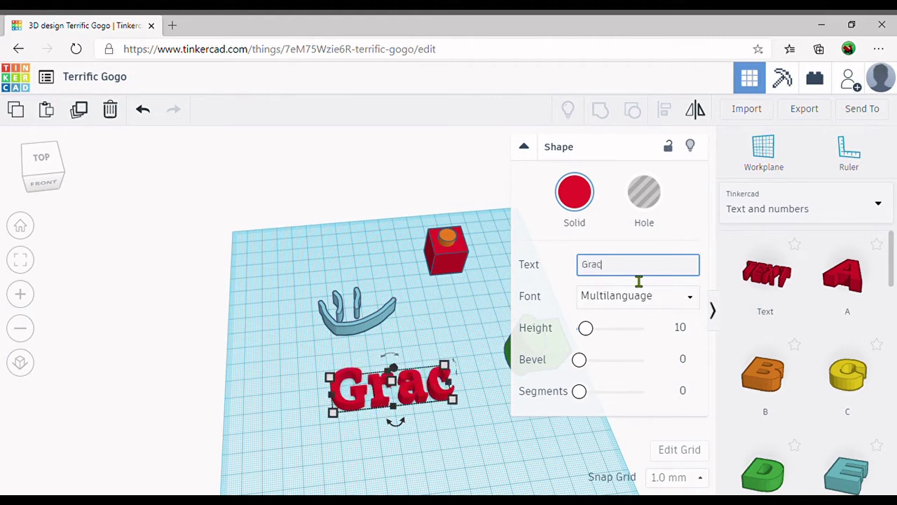
type("ie")
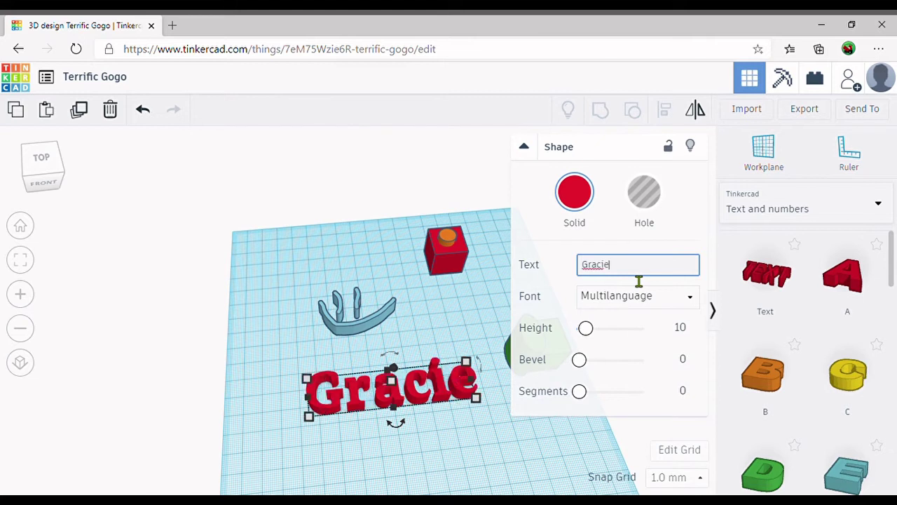
type("Bug")
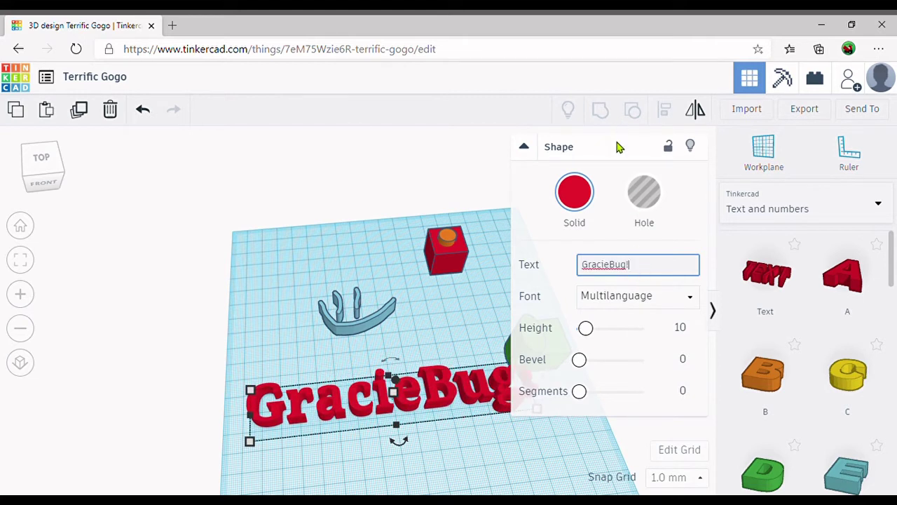
type("!")
left_click(523, 148)
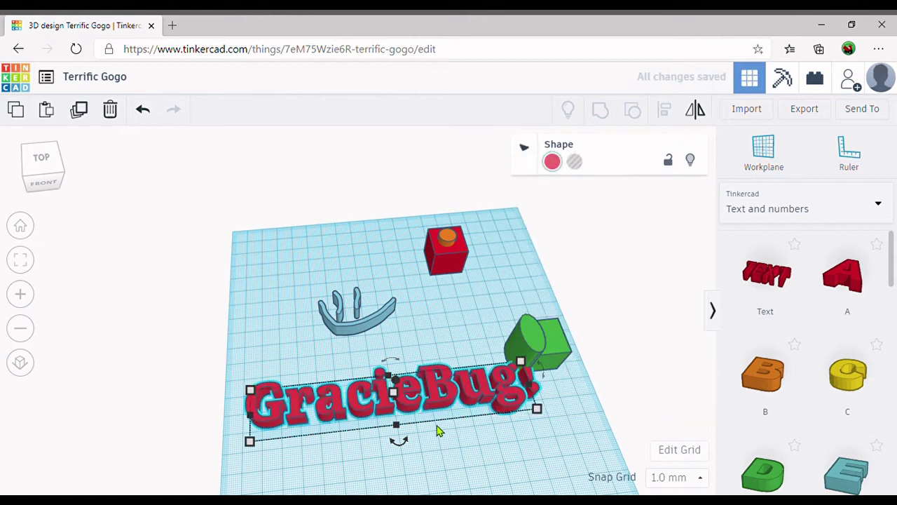
Move the red text about 18 mm toward the front of the workplane, and place an orange letter B behind it
left_click_drag(427, 396, 439, 429)
scroll(421, 410, "down", 3)
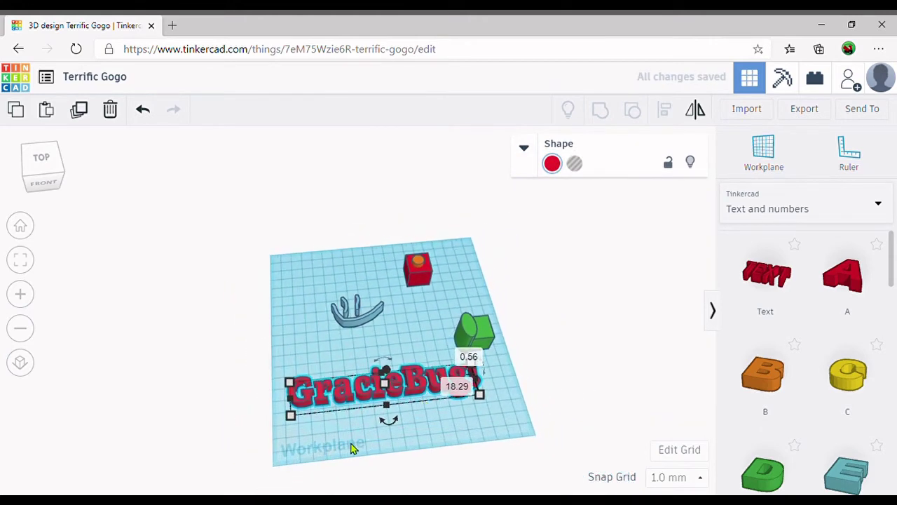
left_click_drag(767, 402, 406, 338)
left_click(354, 345)
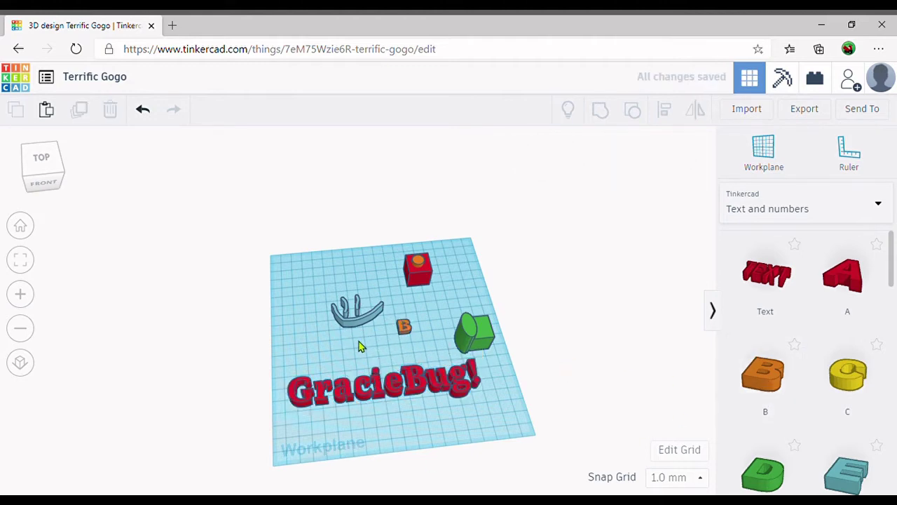
scroll(367, 348, "up", 2)
scroll(392, 356, "down", 3)
scroll(383, 357, "up", 2)
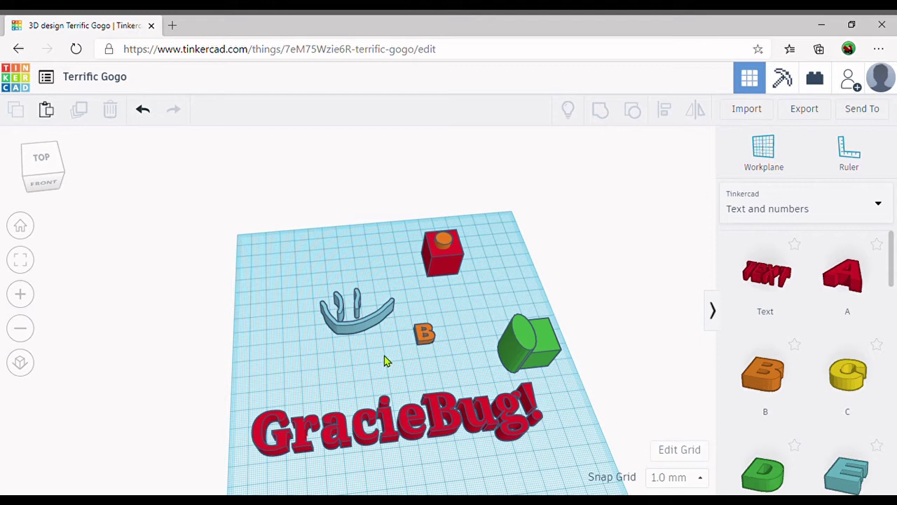
Examine the remaining letters and the numerals on both pages of the Text and numbers collection
scroll(835, 347, "down", 15)
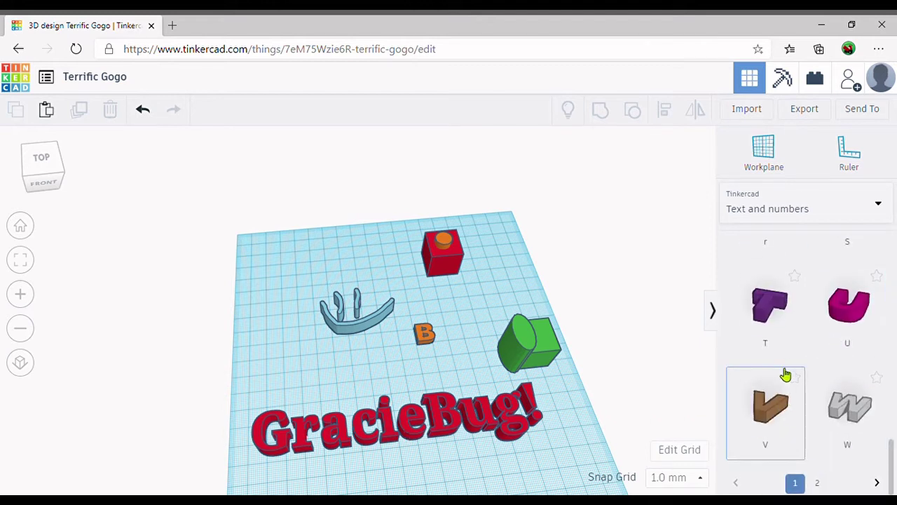
scroll(767, 348, "up", 5)
scroll(792, 393, "down", 5)
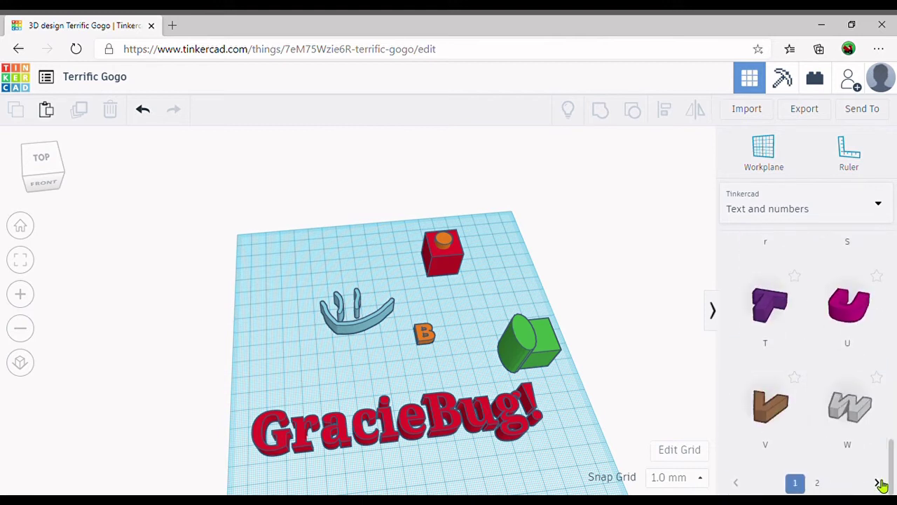
left_click(819, 483)
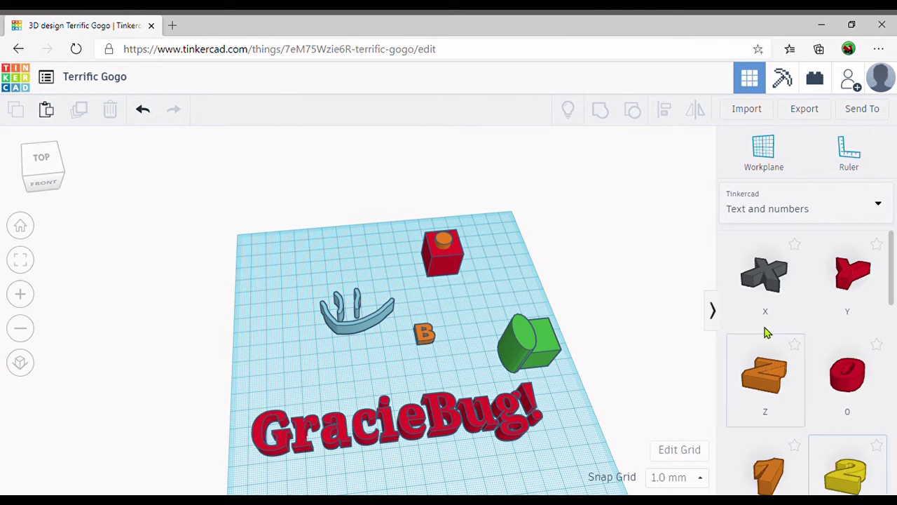
scroll(765, 328, "down", 5)
scroll(773, 330, "up", 5)
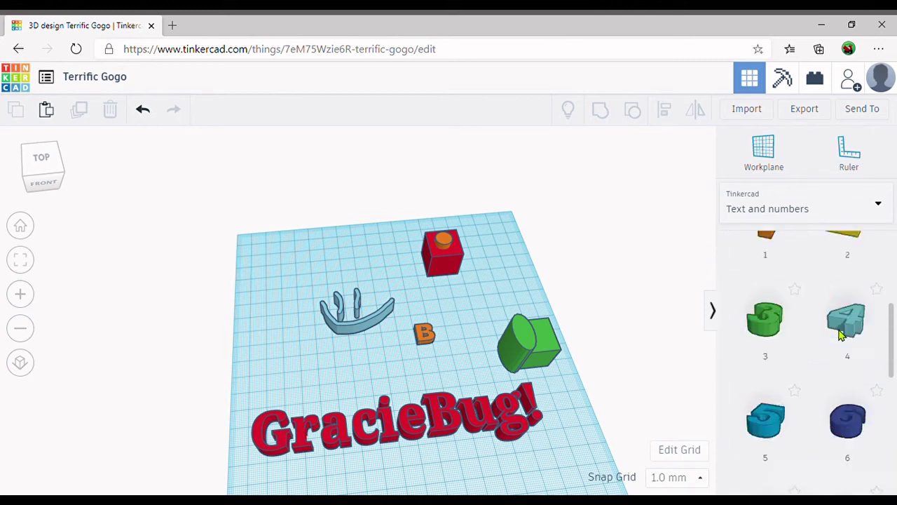
View the Connectors collection, and examine the seats, couches, stools, tables and decorations in the OMSI hangout space collection
left_click(789, 202)
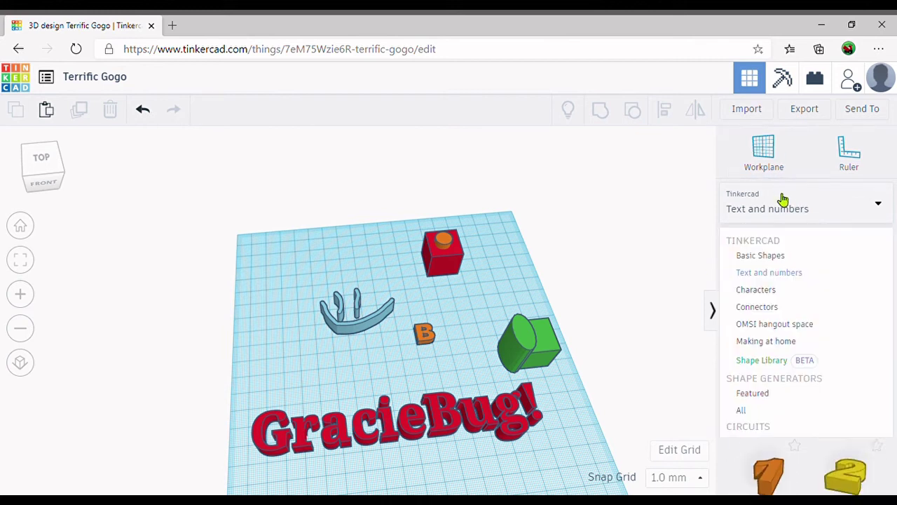
left_click(766, 313)
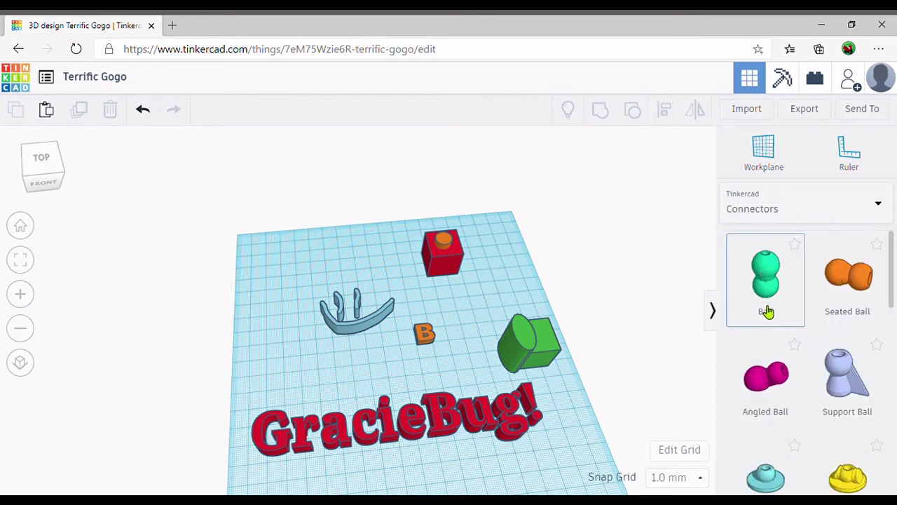
left_click(785, 202)
left_click(764, 324)
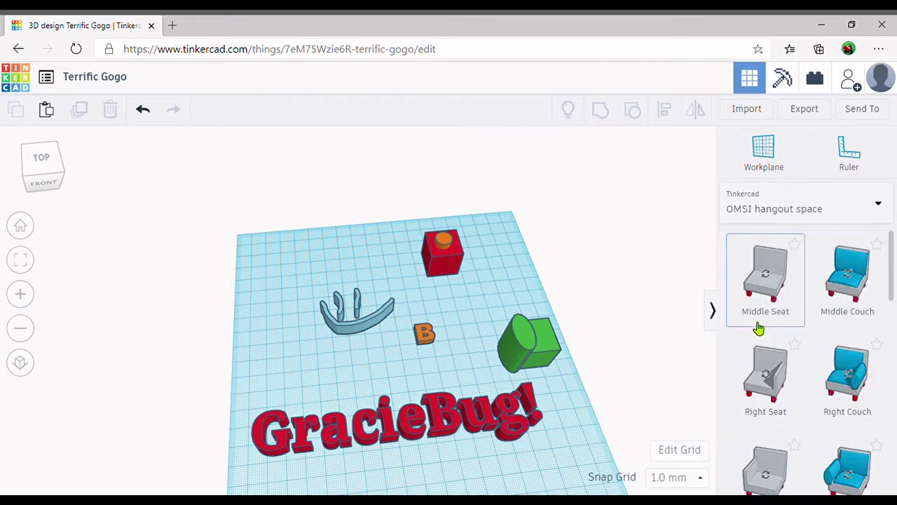
scroll(792, 280, "down", 5)
scroll(813, 292, "up", 1)
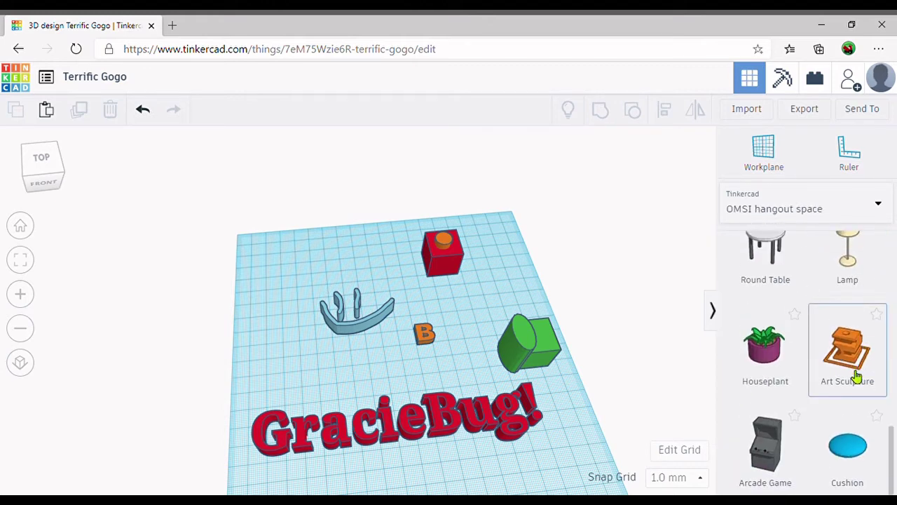
scroll(795, 381, "up", 8)
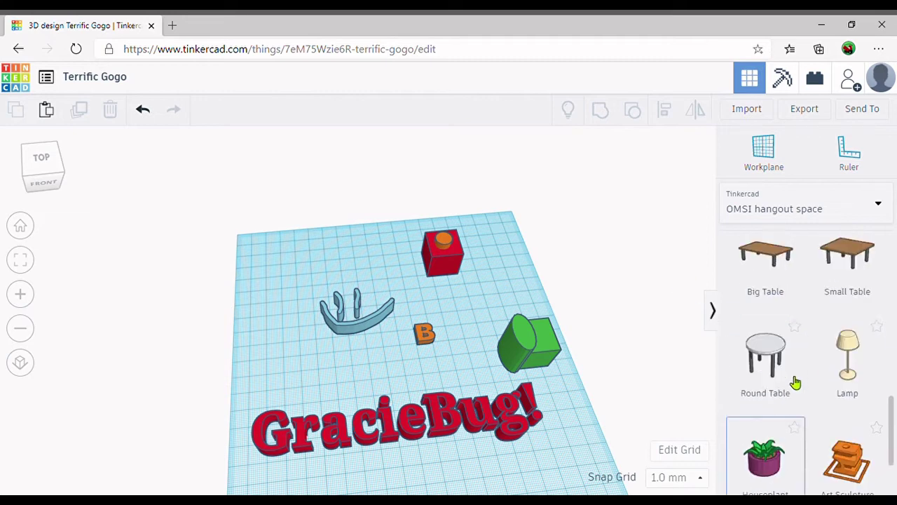
scroll(848, 238, "down", 1)
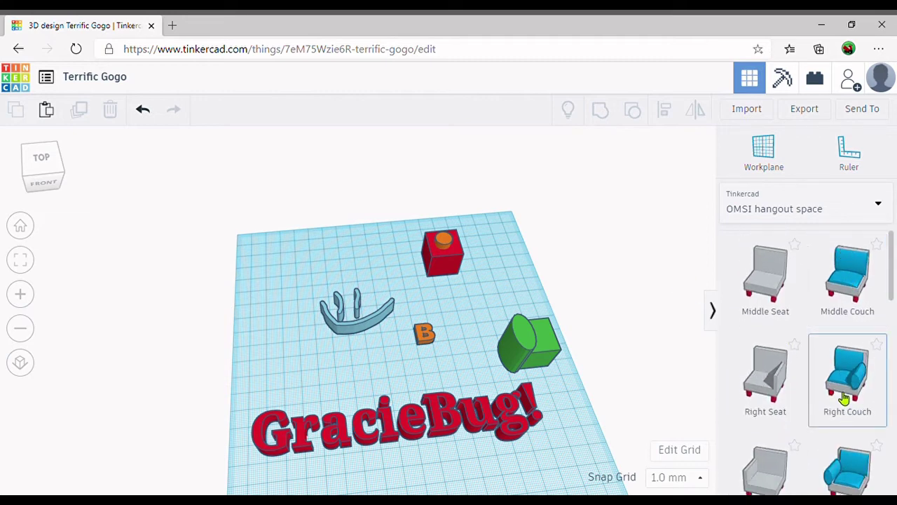
scroll(855, 399, "down", 5)
scroll(854, 399, "up", 5)
scroll(855, 400, "down", 3)
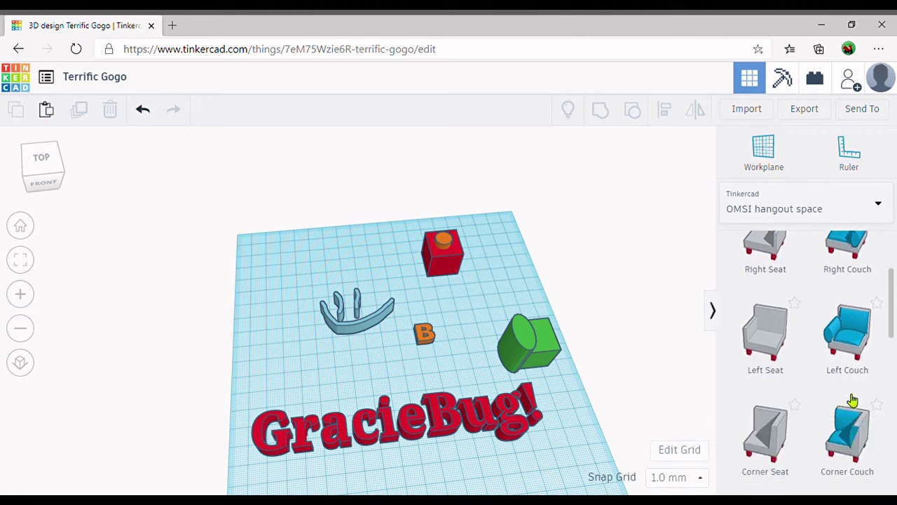
scroll(856, 401, "up", 1)
scroll(857, 401, "up", 2)
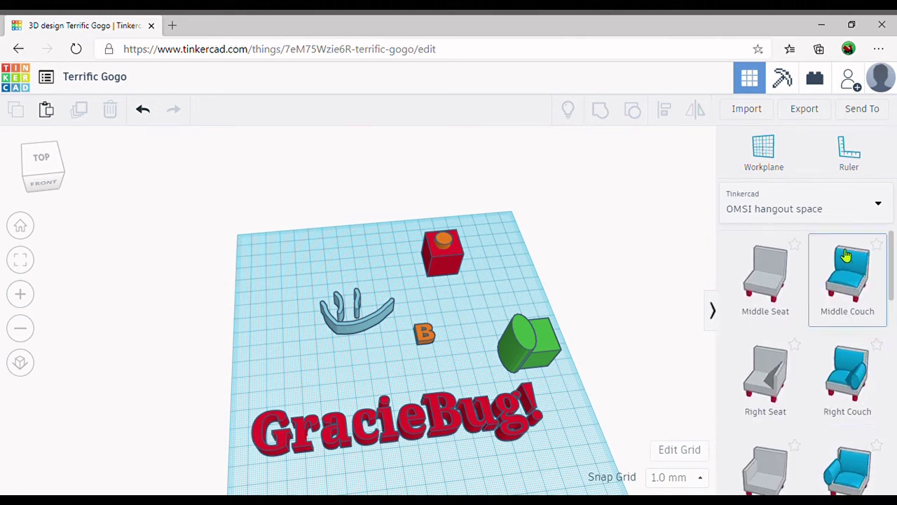
scroll(831, 347, "down", 1)
scroll(832, 345, "down", 2)
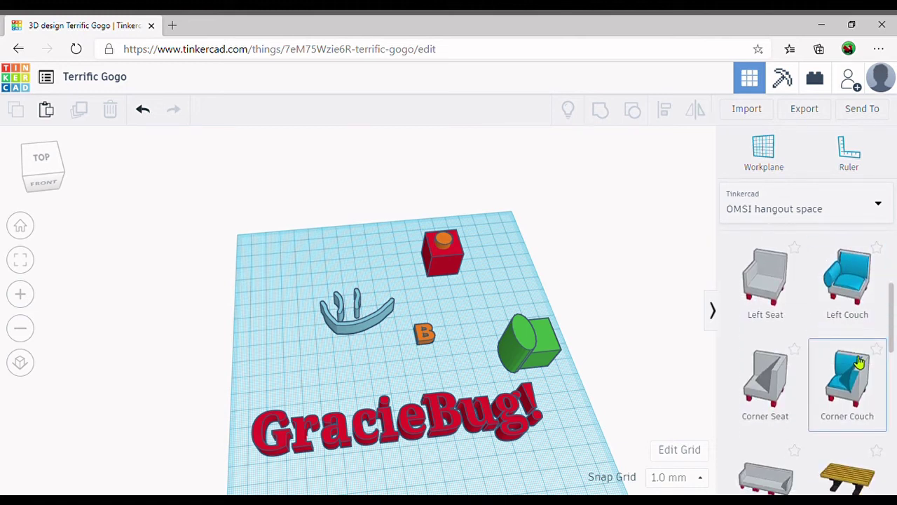
scroll(823, 379, "down", 5)
scroll(826, 388, "up", 6)
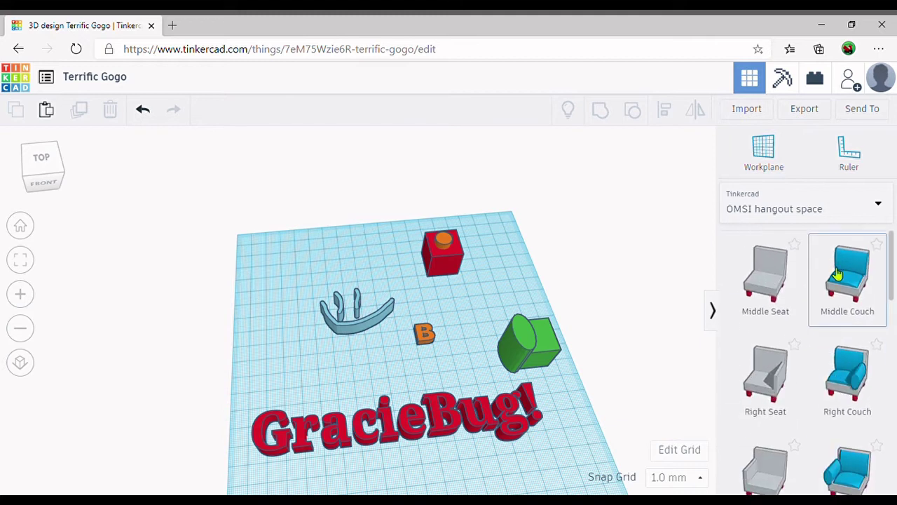
scroll(847, 274, "down", 2)
scroll(849, 357, "down", 3)
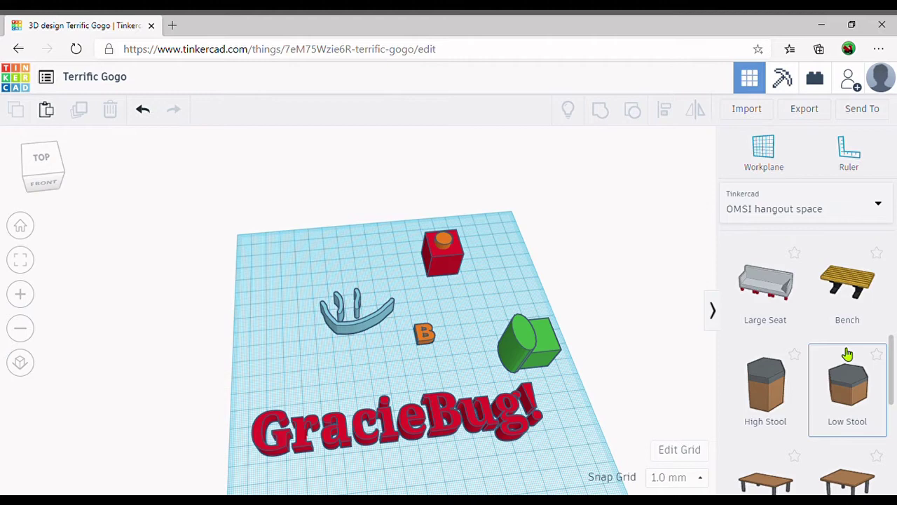
scroll(821, 351, "up", 5)
scroll(824, 351, "down", 2)
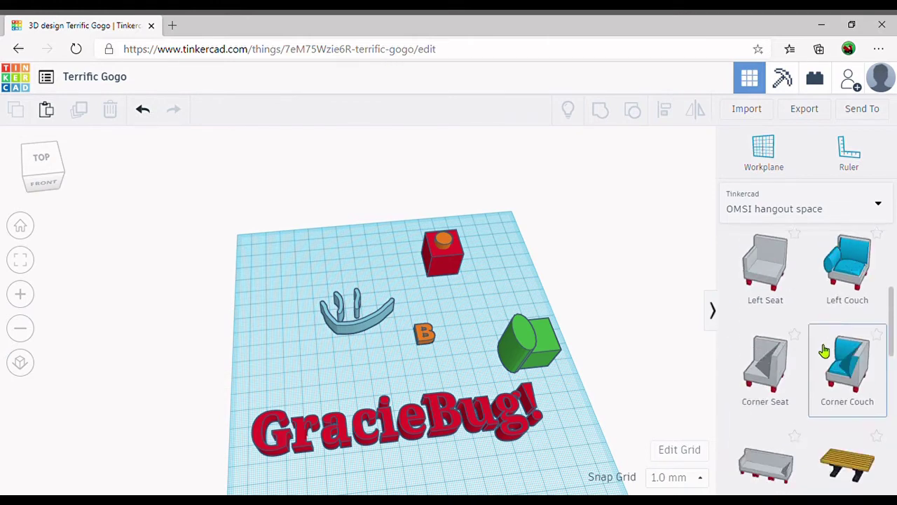
scroll(823, 350, "down", 3)
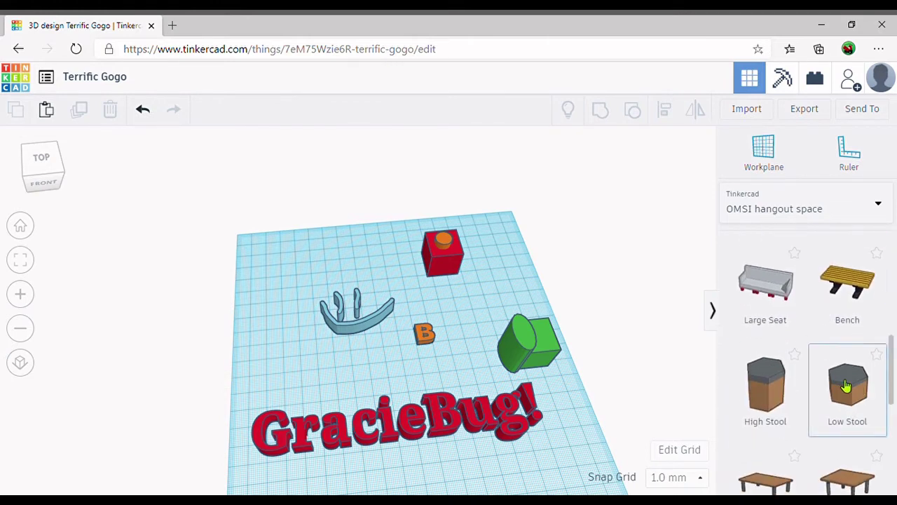
scroll(827, 370, "down", 3)
scroll(824, 396, "up", 8)
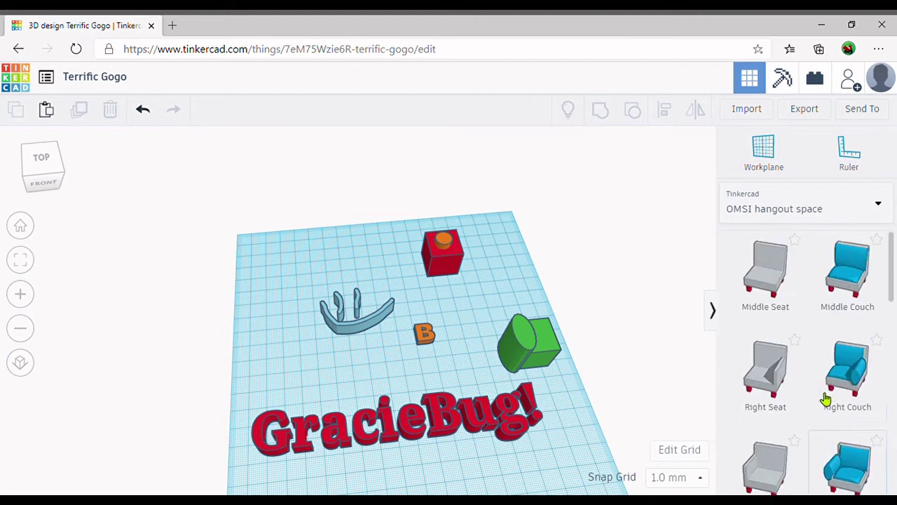
Place a red Astrobot from the Characters collection at the back-left corner of the workplane
left_click(777, 207)
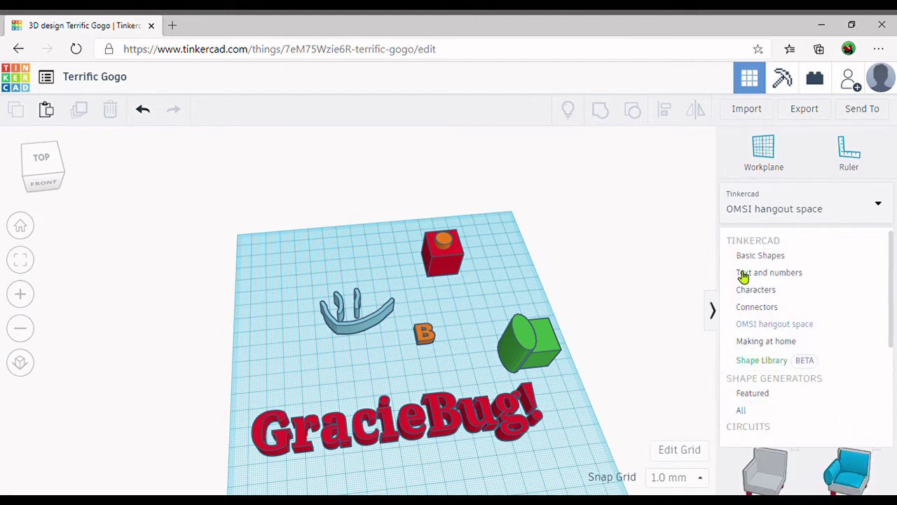
left_click(757, 291)
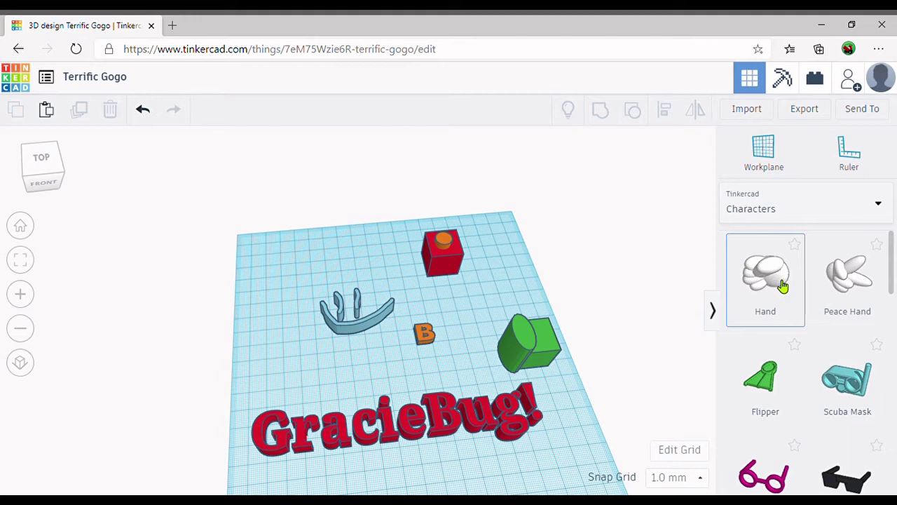
scroll(787, 337, "down", 5)
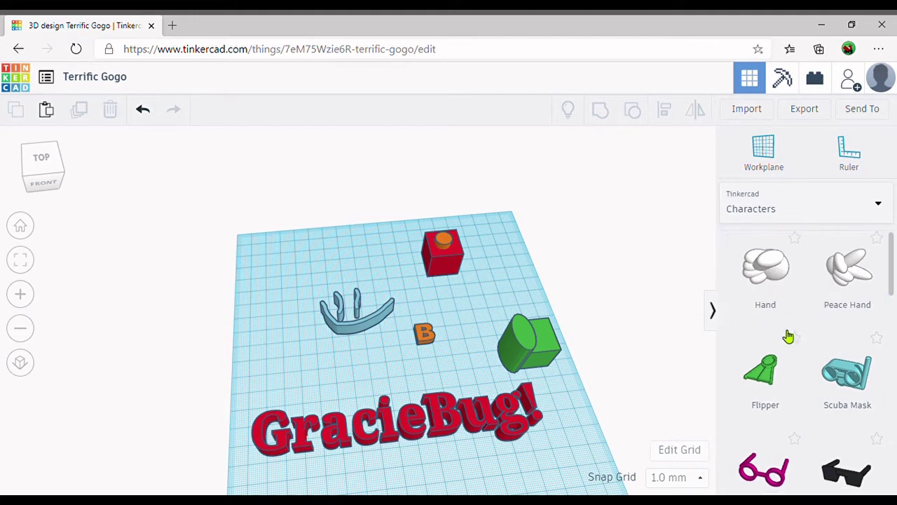
scroll(809, 345, "down", 4)
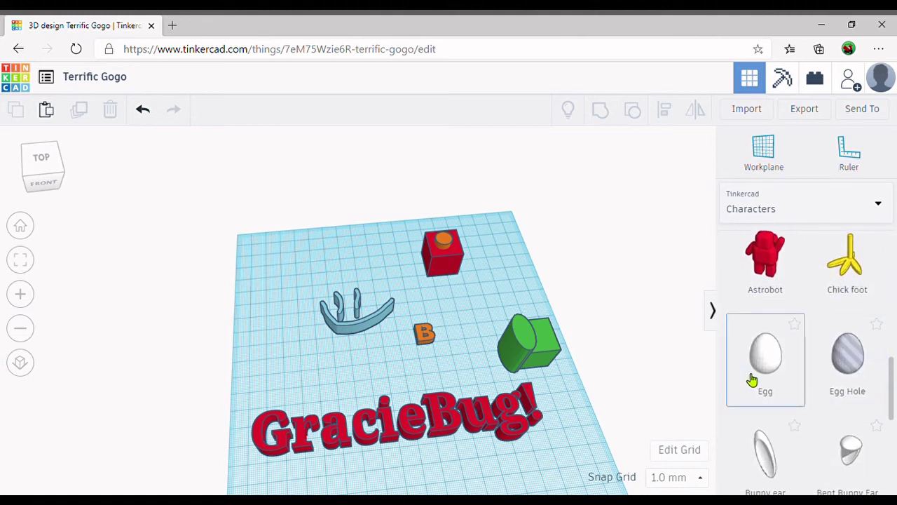
left_click(769, 256)
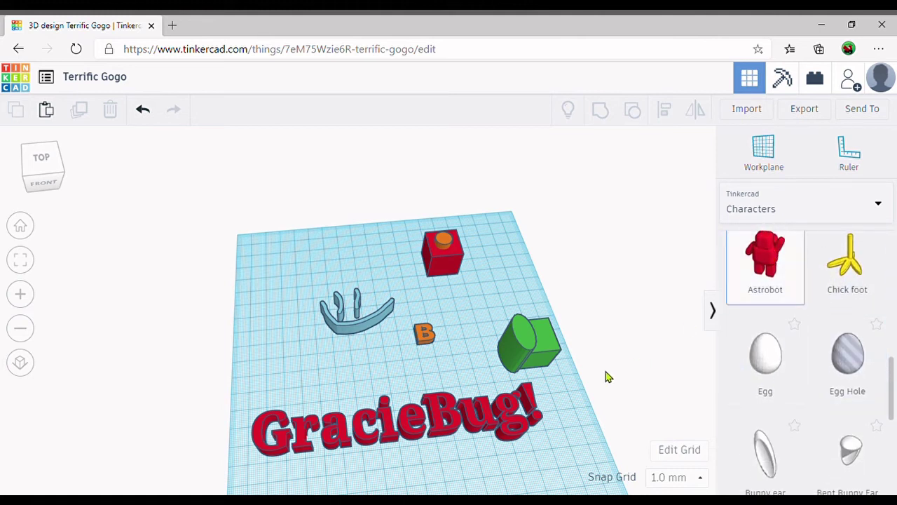
left_click(296, 265)
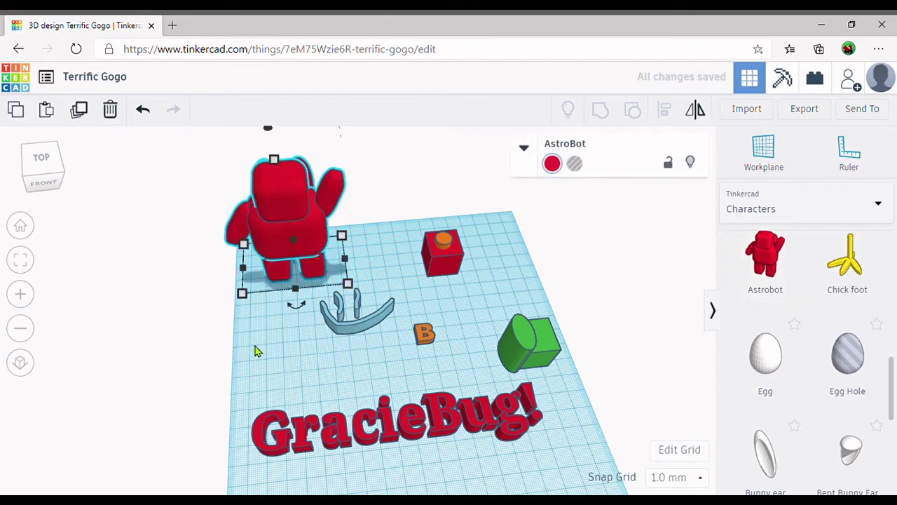
Place a white Hand beside the Astrobot and raise it 34 mm to the end of the Astrobot's lowered arm
scroll(801, 372, "down", 4)
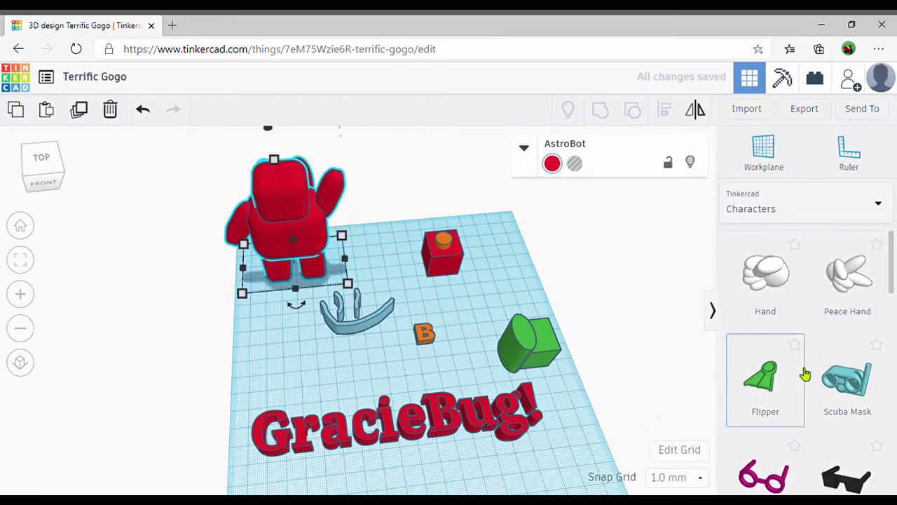
scroll(769, 321, "up", 3)
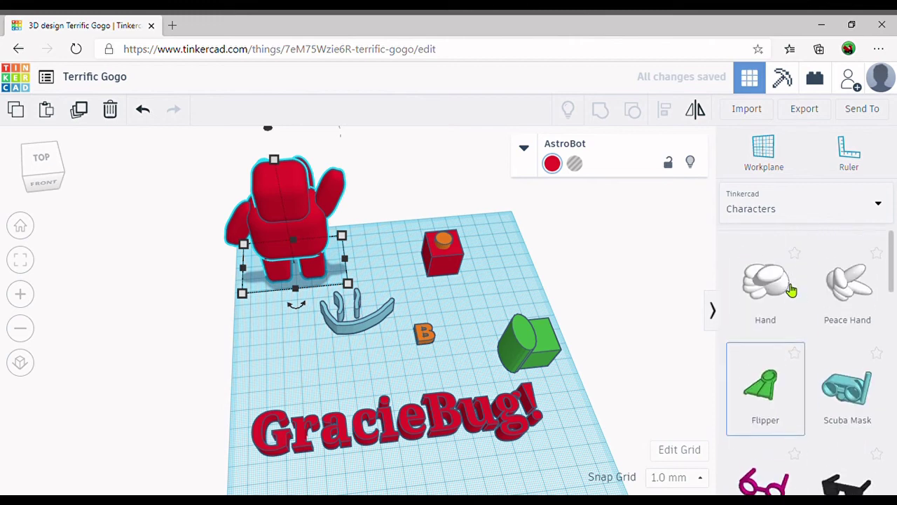
left_click(777, 280)
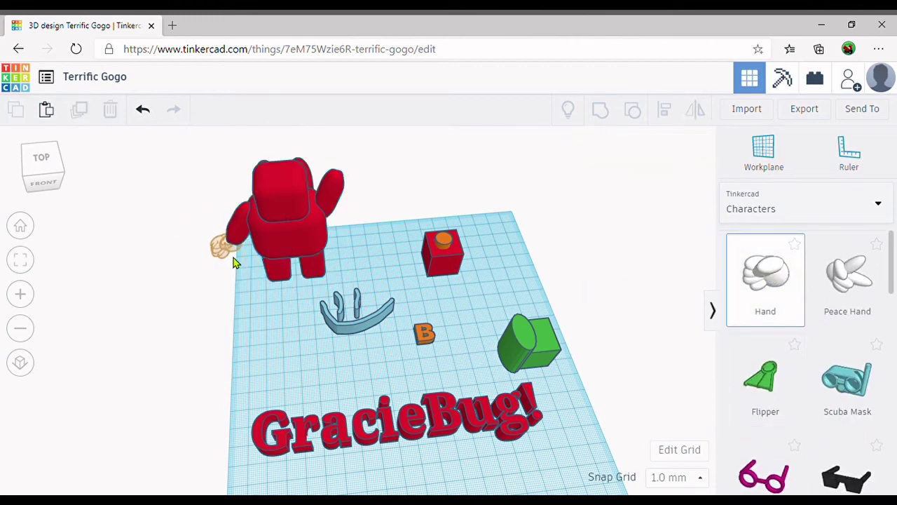
left_click(246, 291)
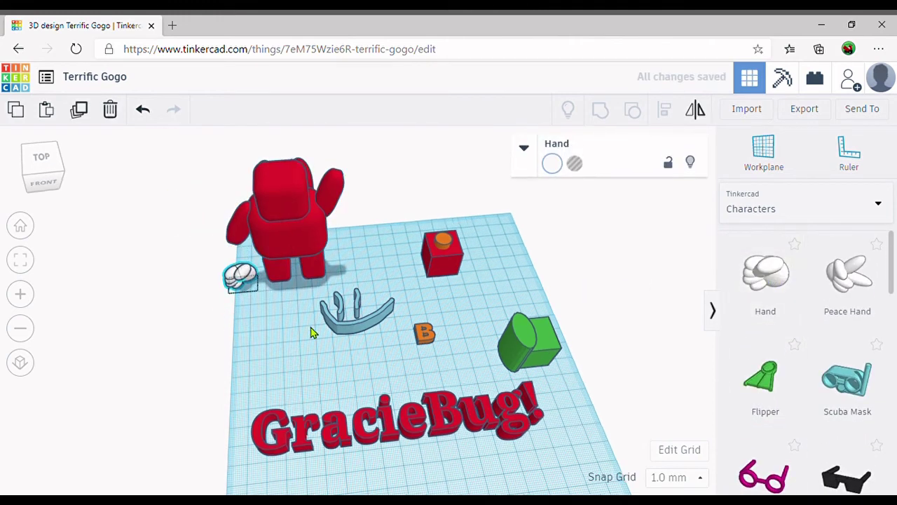
right_click_drag(310, 330, 272, 273)
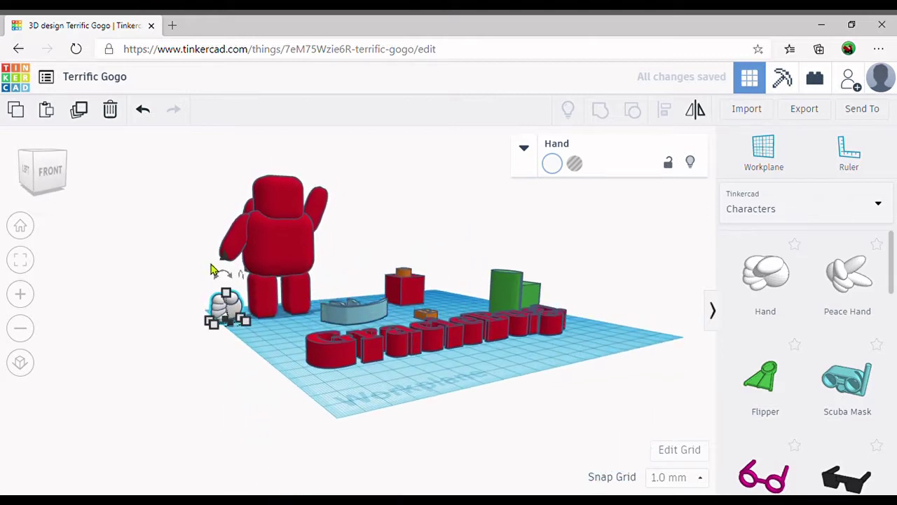
left_click_drag(224, 265, 204, 202)
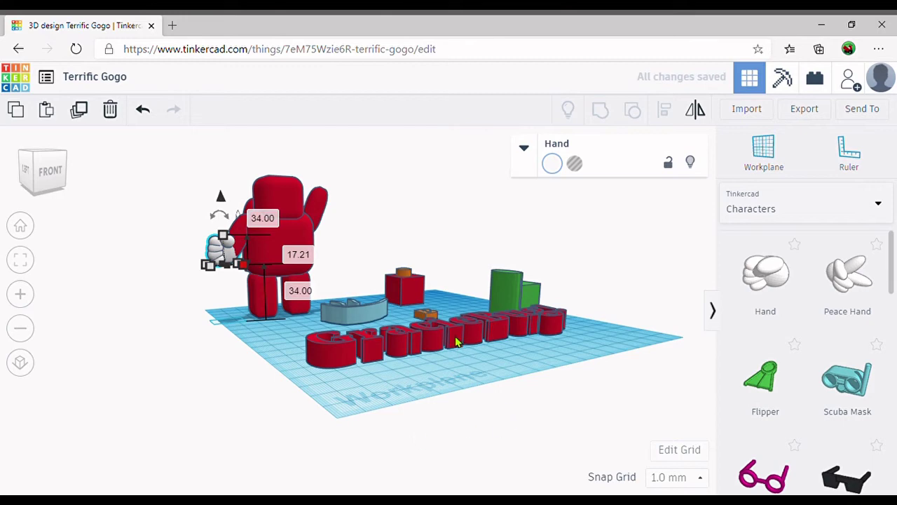
right_click_drag(464, 372, 448, 448)
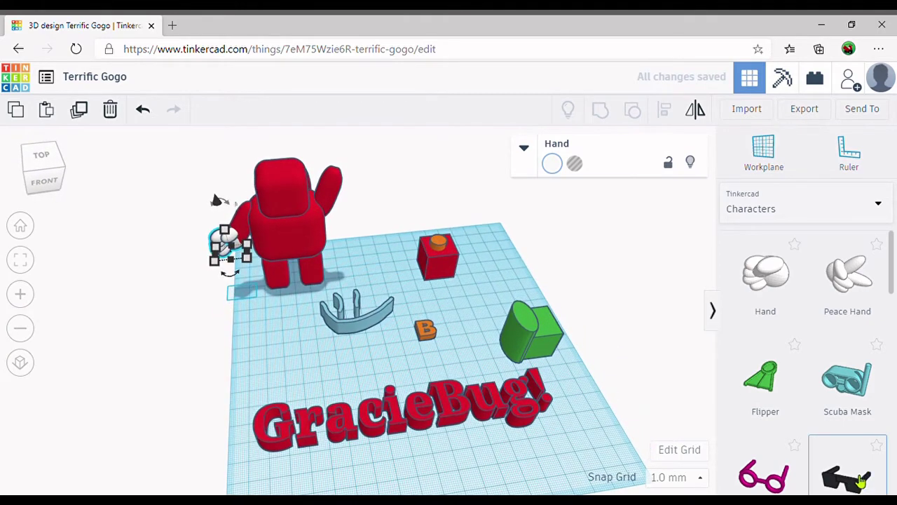
Place the black Shades from the Characters collection by the Astrobot and raise them to head height
left_click(667, 437)
left_click_drag(847, 477, 285, 164)
left_click_drag(253, 228, 265, 198)
Move the Shades back onto the Astrobot's head and lower them 7 mm to a height of 73 mm
right_click_drag(181, 340, 422, 304)
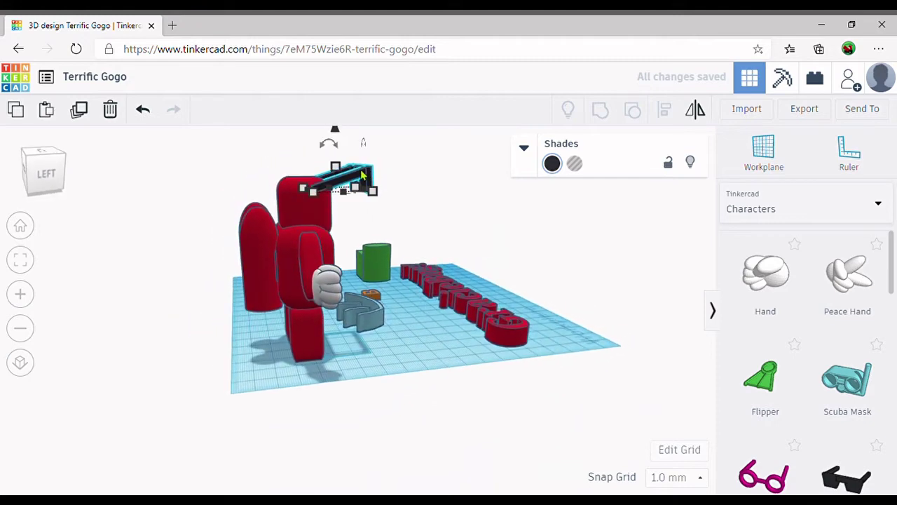
left_click_drag(364, 172, 340, 174)
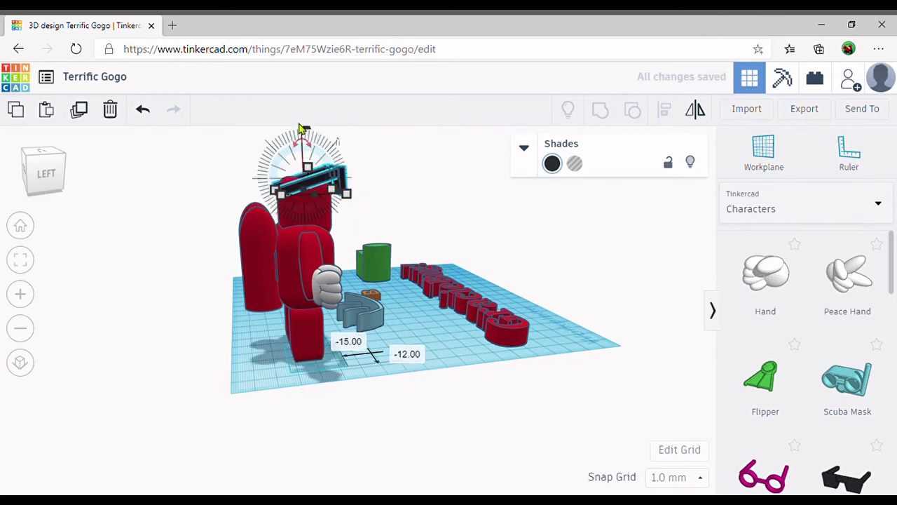
left_click_drag(306, 133, 302, 147)
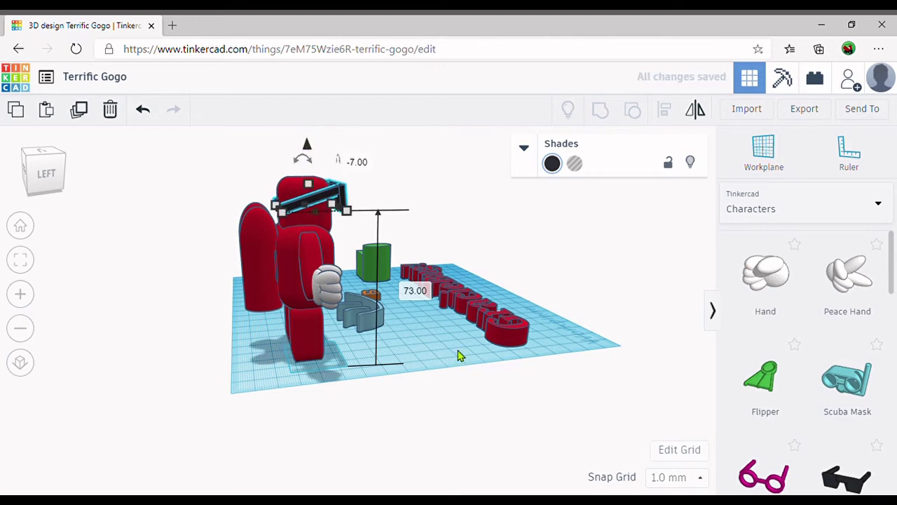
Shift the Shades sideways until they are centred on the Astrobot's face, and deselect them
right_click_drag(457, 356, 197, 373)
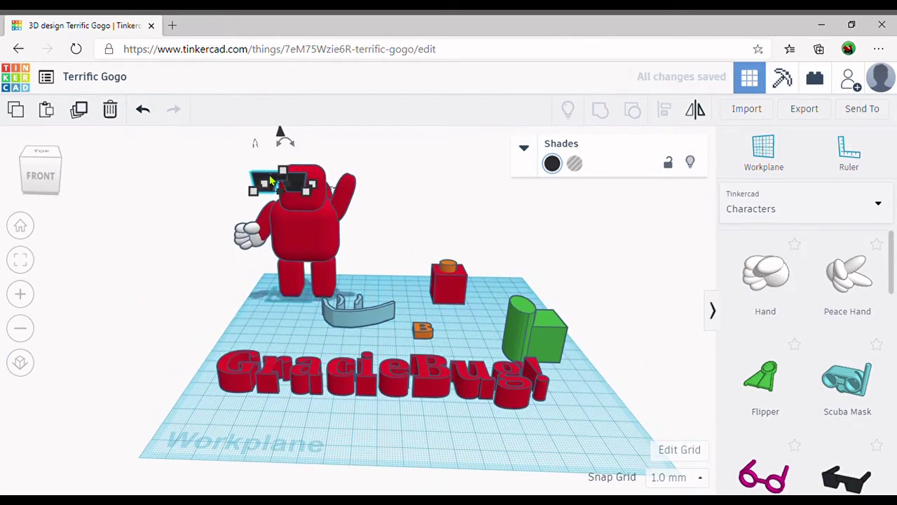
key("Right")
key("Right")
key("Right")
key("Right")
key("Right")
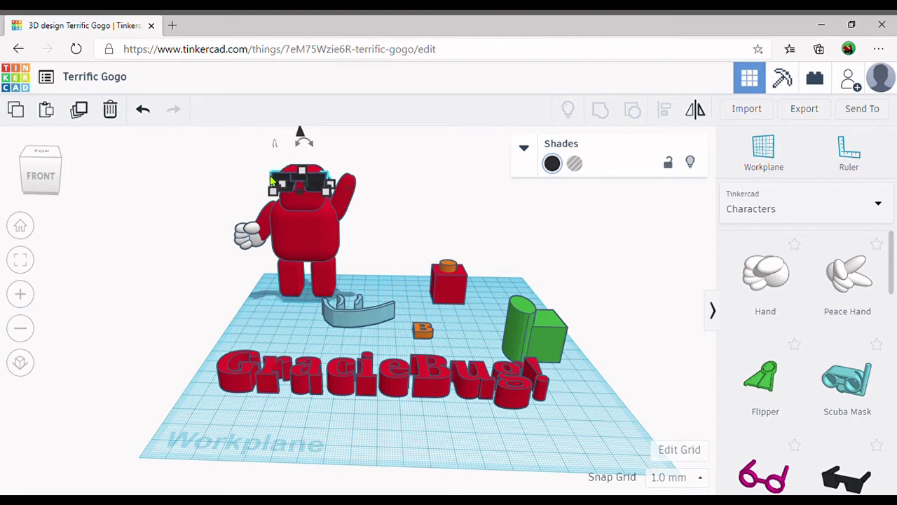
left_click(265, 302)
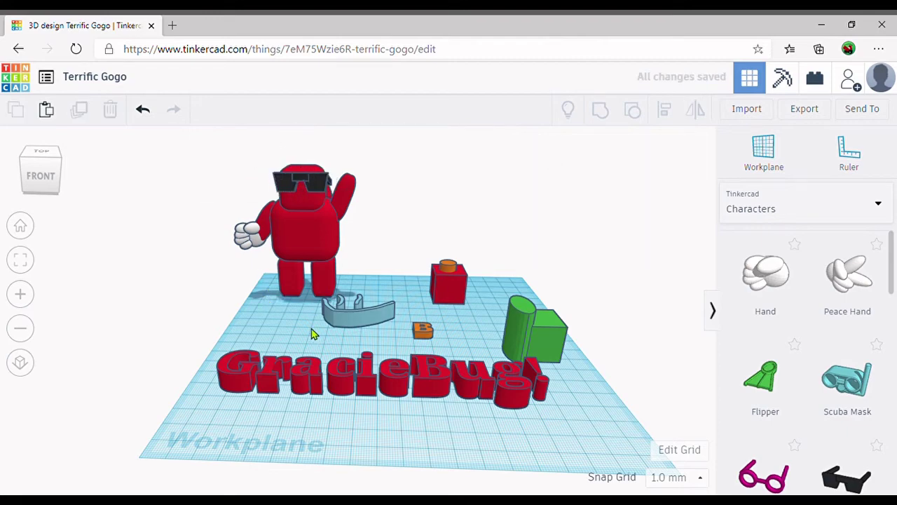
right_click_drag(313, 334, 637, 463)
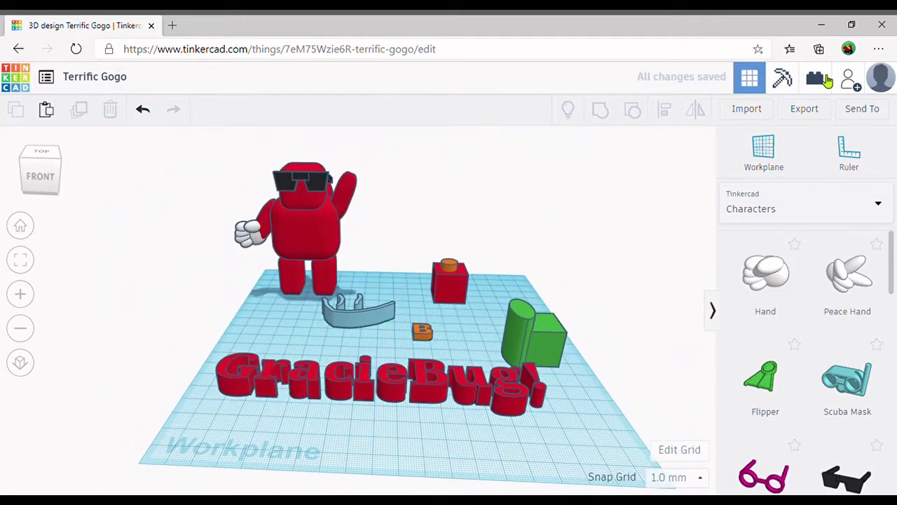
Examine the household objects on both pages of the Making at home collection
left_click(826, 217)
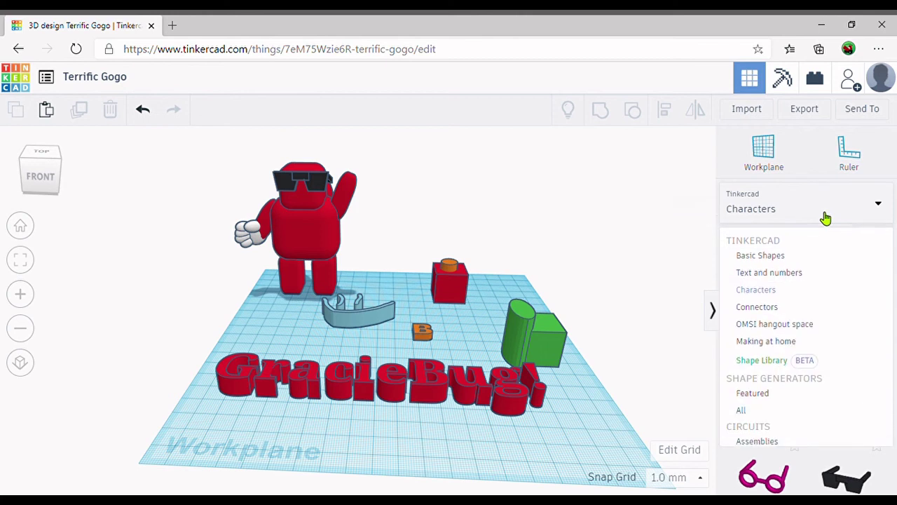
left_click(764, 341)
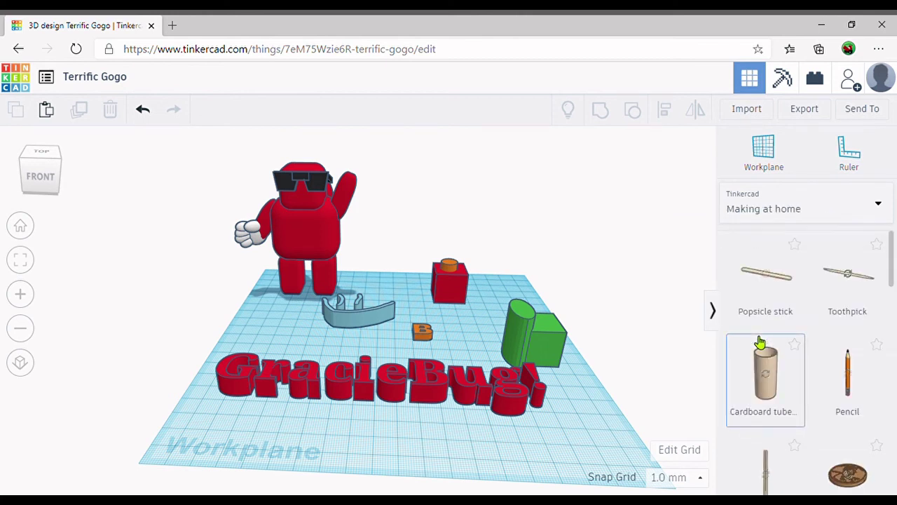
scroll(834, 324, "down", 10)
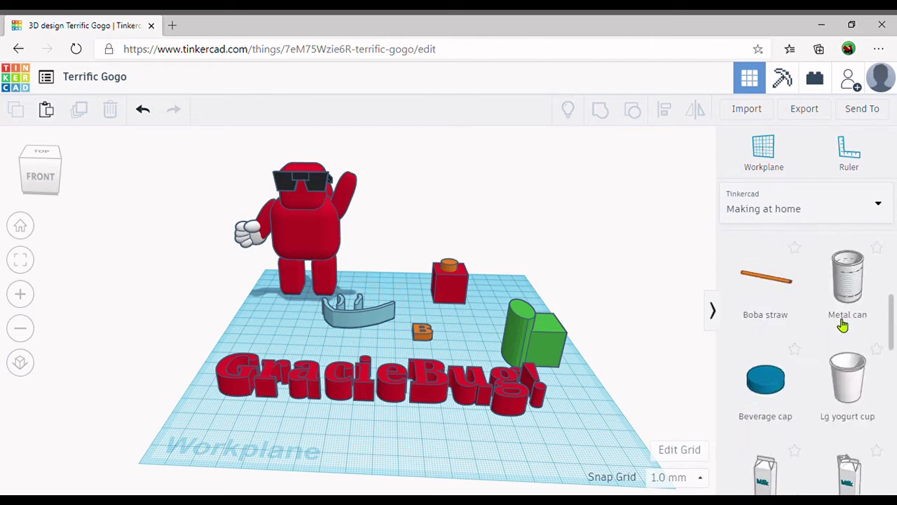
scroll(841, 325, "up", 10)
scroll(806, 347, "down", 1)
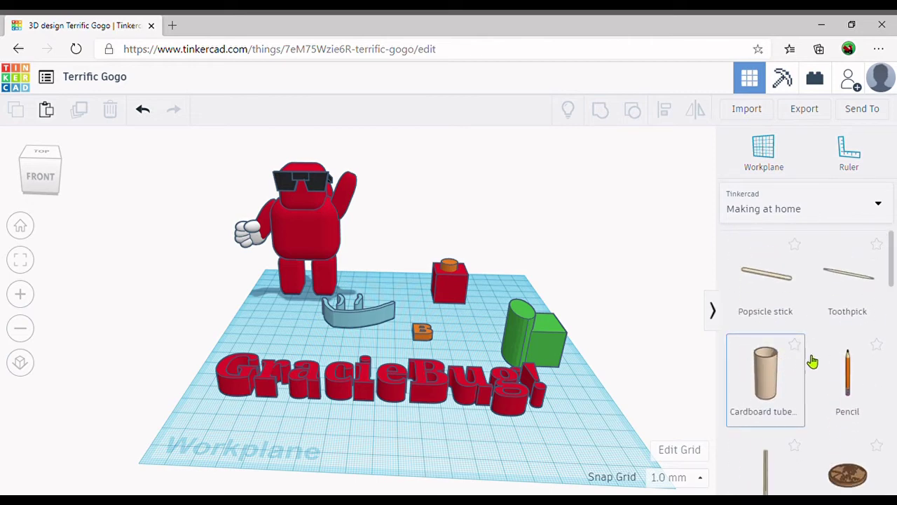
scroll(855, 350, "down", 4)
scroll(863, 339, "down", 1)
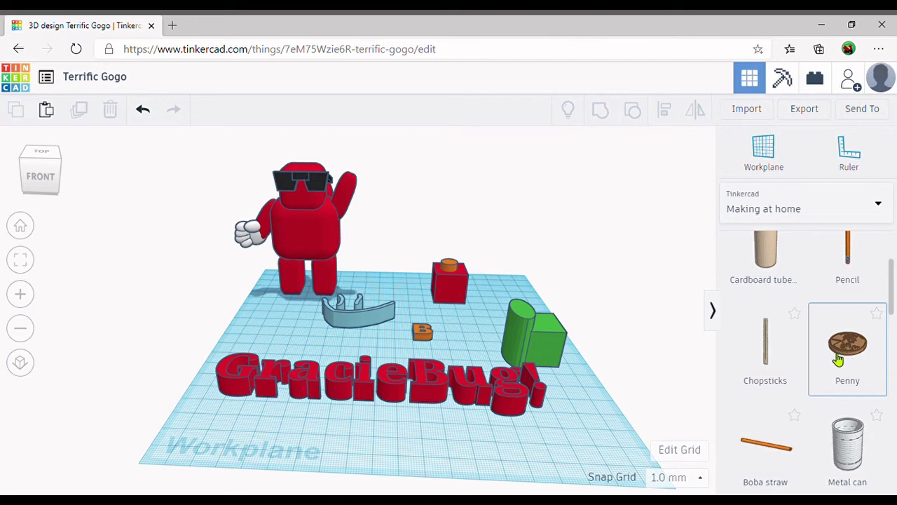
scroll(840, 350, "down", 5)
scroll(841, 354, "up", 6)
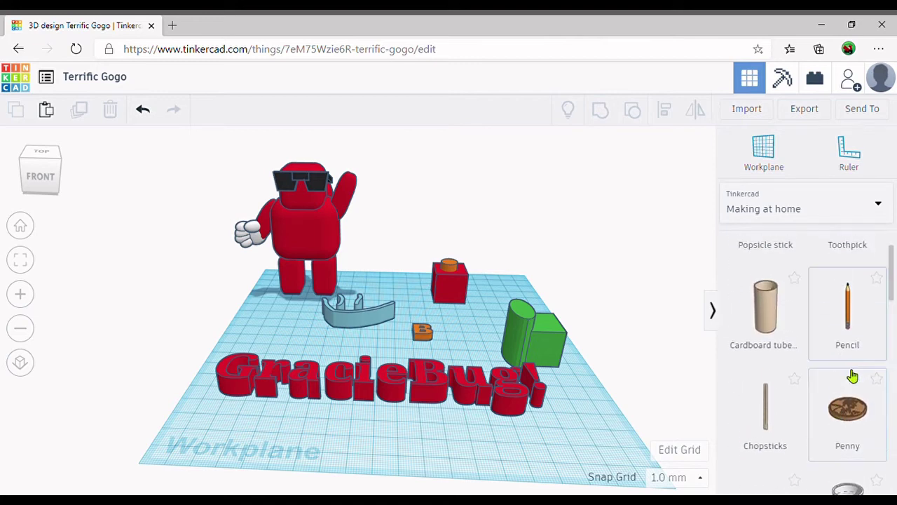
scroll(795, 376, "down", 5)
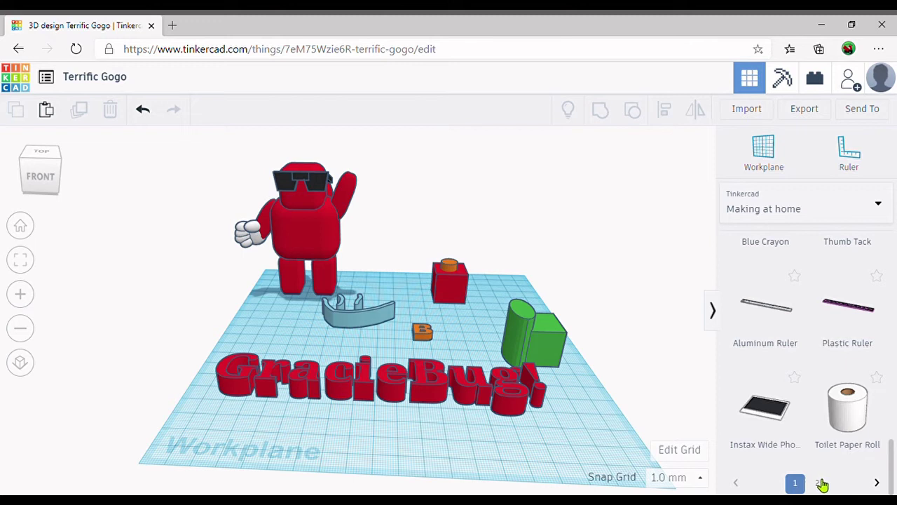
left_click(820, 483)
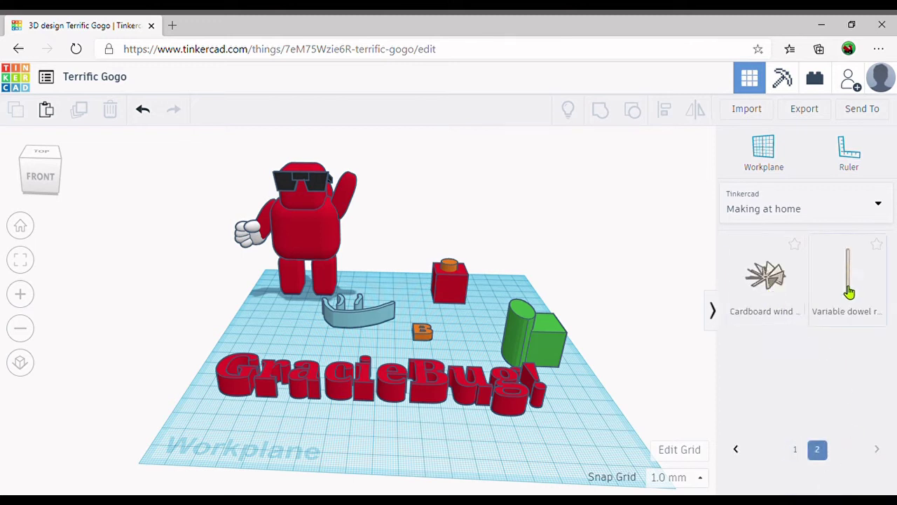
View the Featured shape generators, and examine the first two pages of the All shape generators collection
left_click(801, 208)
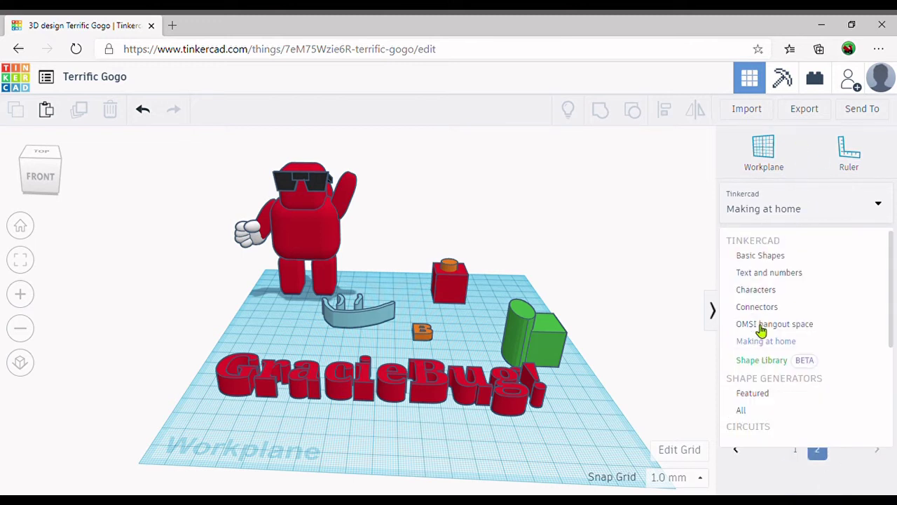
left_click(754, 395)
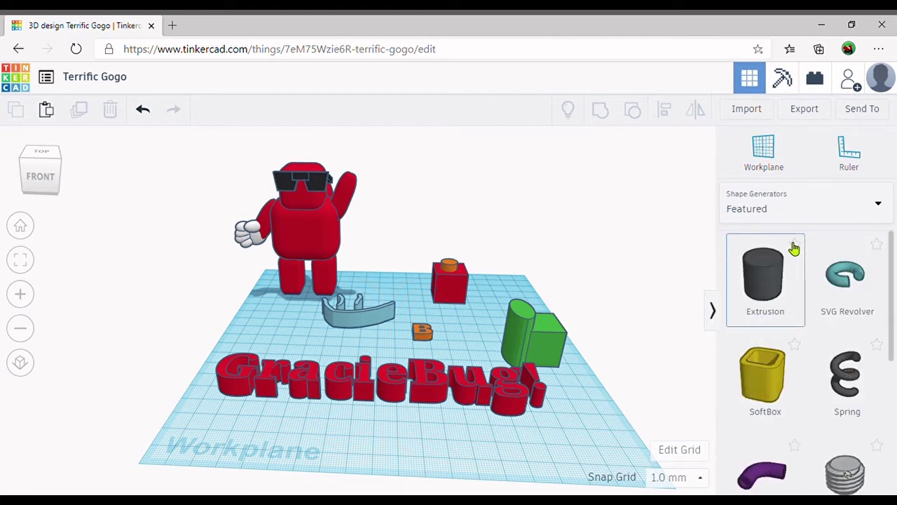
left_click(795, 204)
left_click(742, 413)
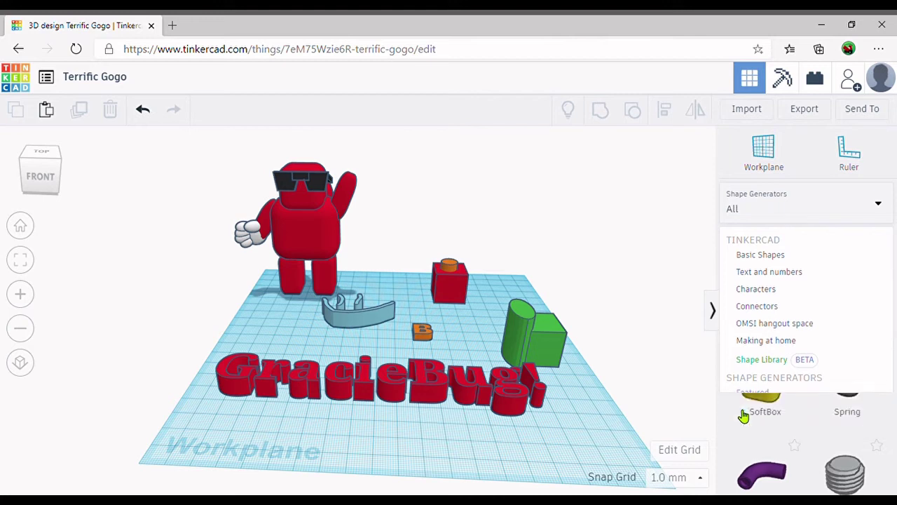
scroll(825, 296, "down", 5)
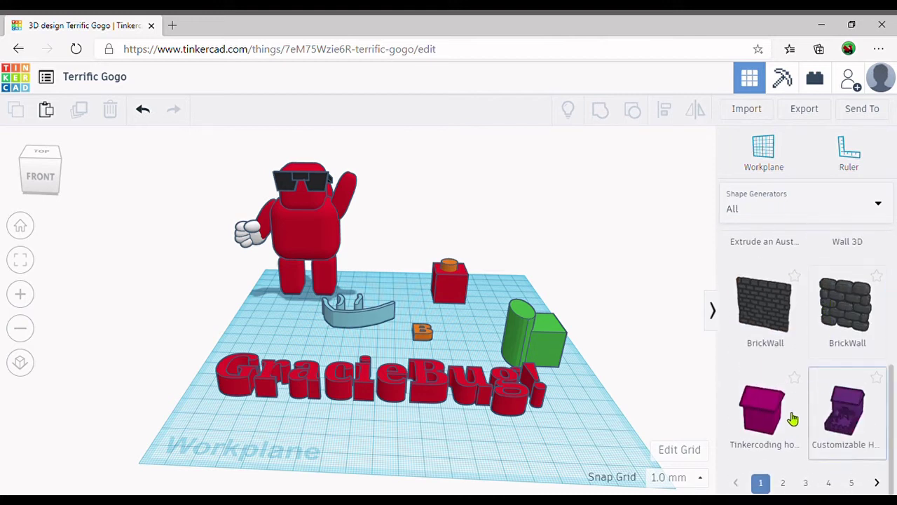
left_click(876, 478)
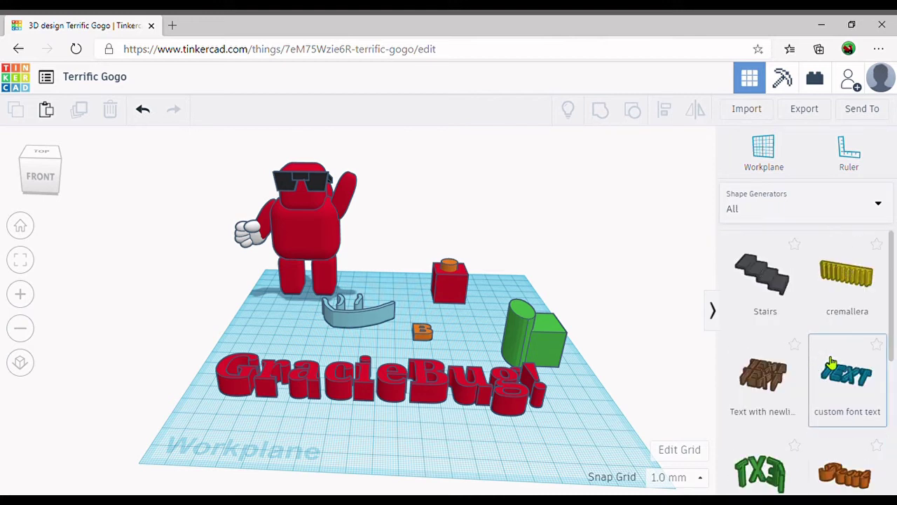
scroll(832, 357, "down", 5)
scroll(806, 359, "up", 4)
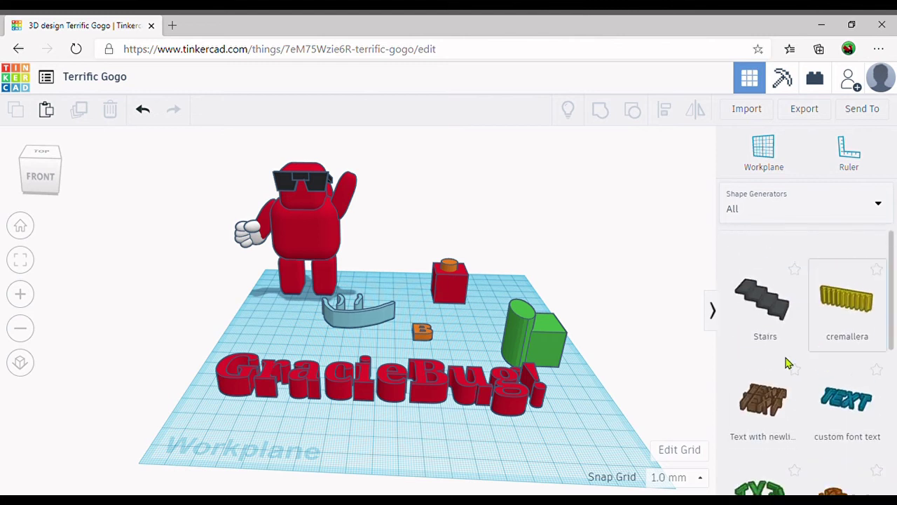
scroll(791, 365, "down", 2)
scroll(806, 379, "down", 3)
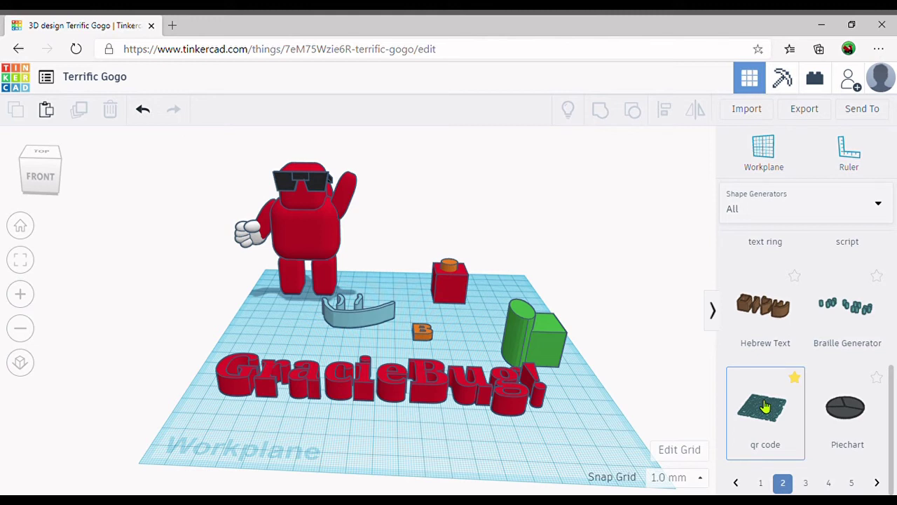
Look through the rest of the second page of shape generators, and return to the Basic Shapes collection
scroll(831, 403, "down", 1)
scroll(822, 375, "up", 1)
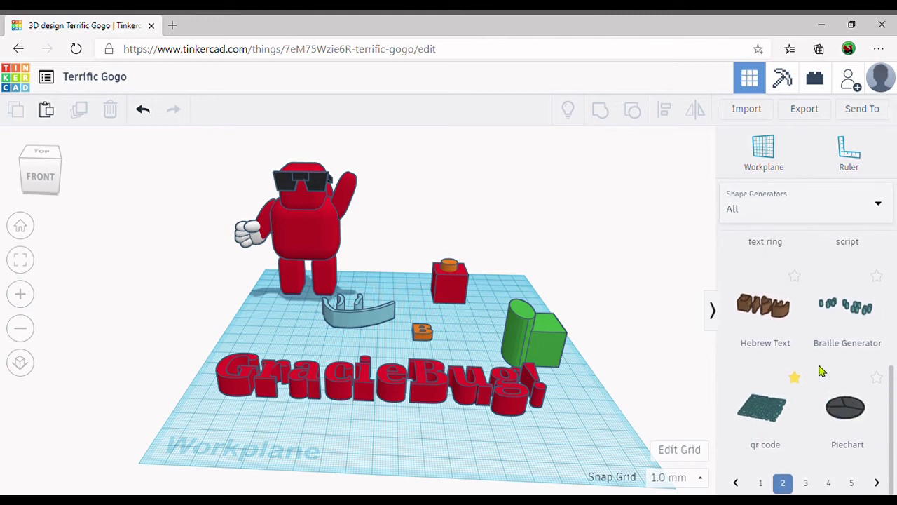
scroll(788, 372, "up", 5)
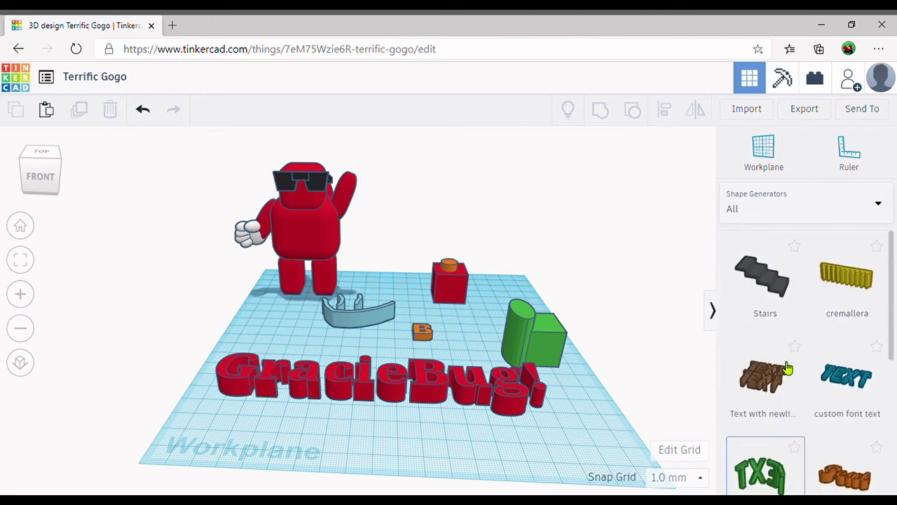
scroll(787, 368, "down", 5)
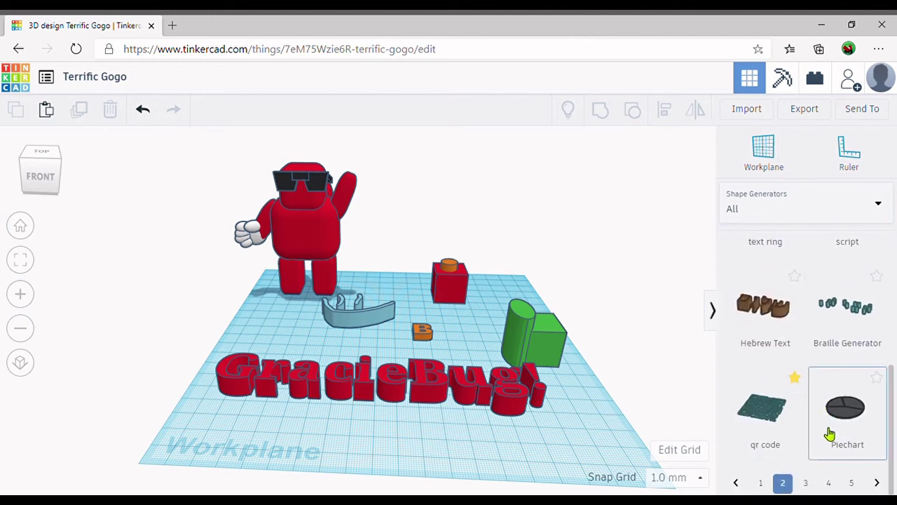
left_click(808, 210)
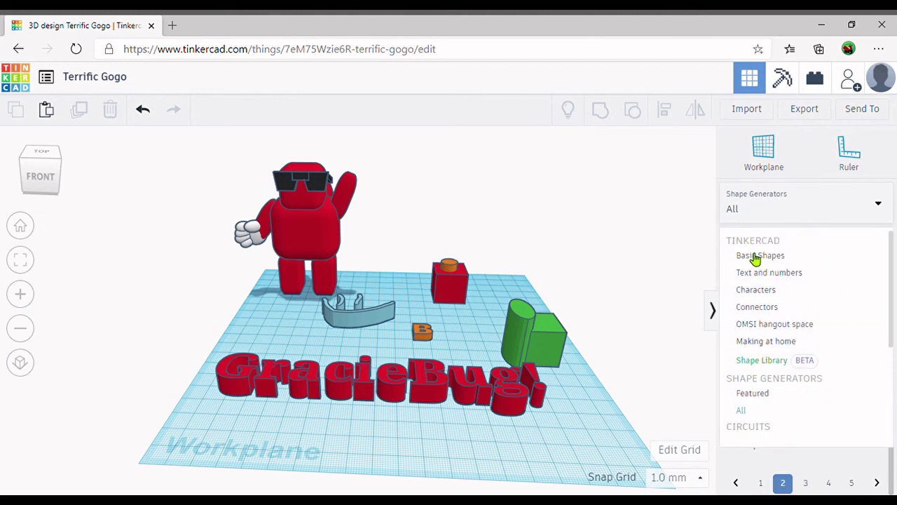
left_click(754, 258)
scroll(681, 400, "up", 3)
scroll(735, 403, "down", 1)
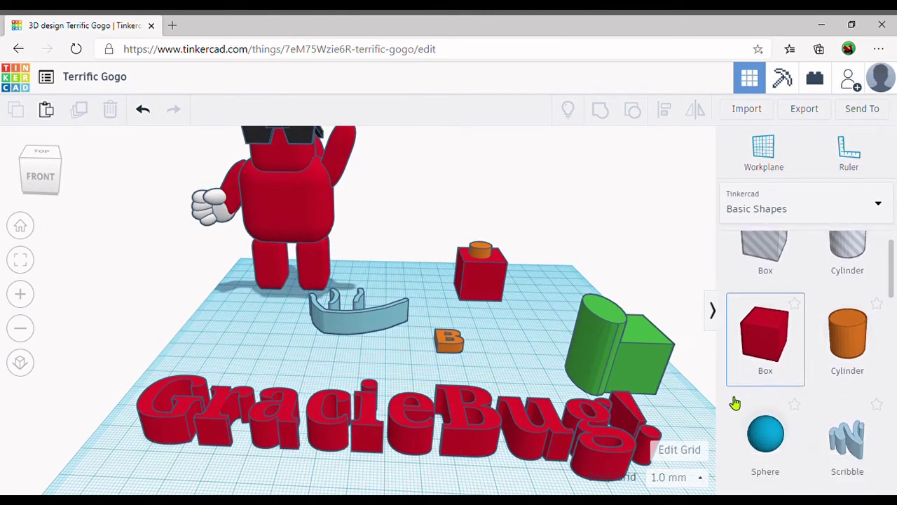
scroll(735, 403, "down", 2)
scroll(536, 386, "down", 3)
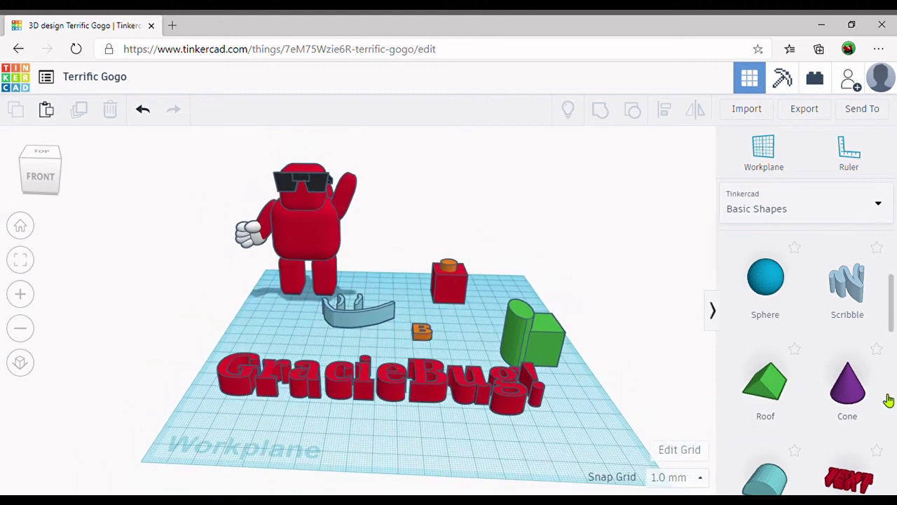
scroll(888, 400, "up", 3)
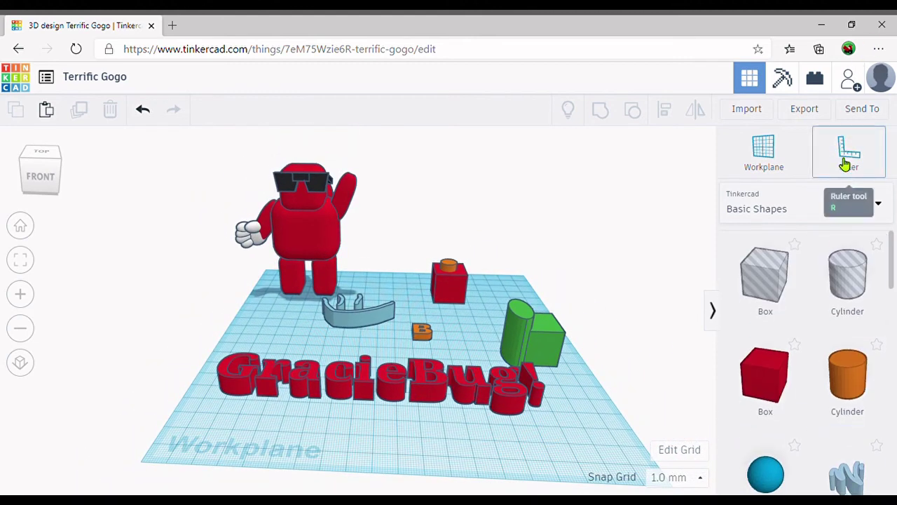
Try the ruler beside the orange letter B and above the first letter of the red text, and dismiss it
left_click(845, 163)
left_click(410, 335)
scroll(484, 360, "down", 2)
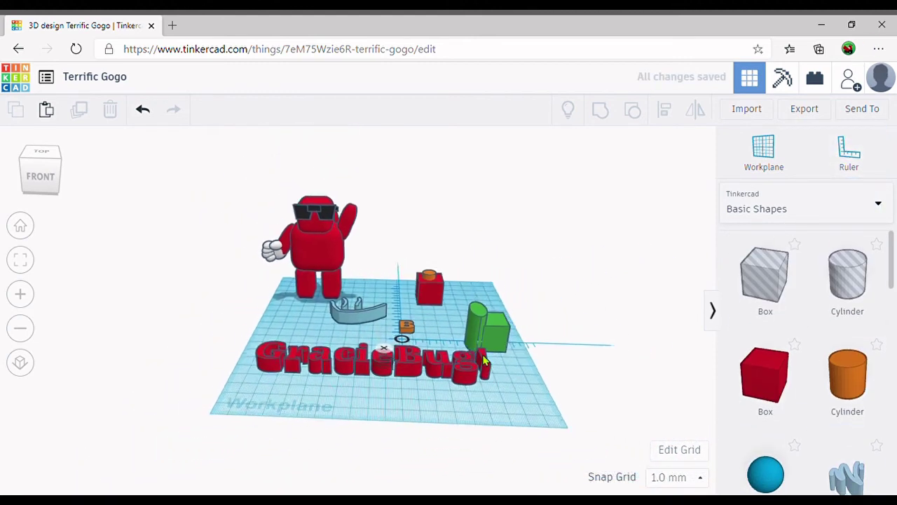
right_click_drag(444, 436, 460, 484)
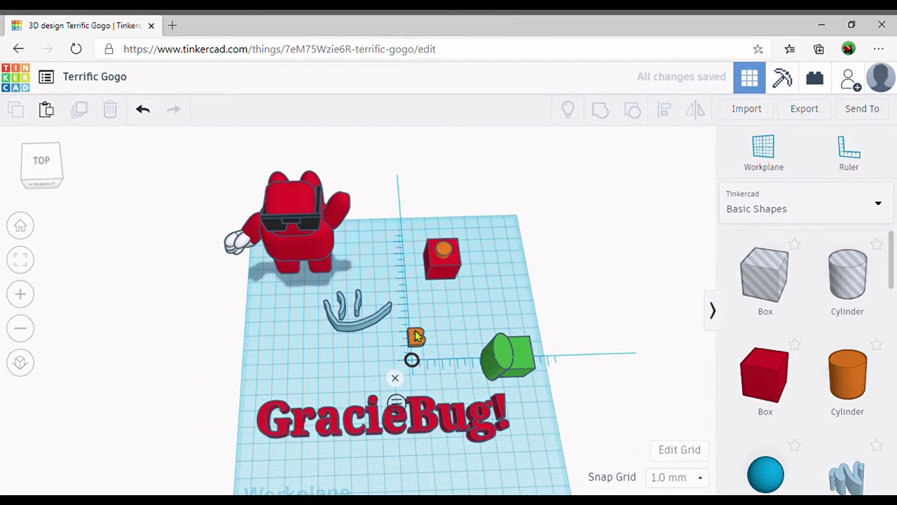
left_click_drag(411, 361, 302, 373)
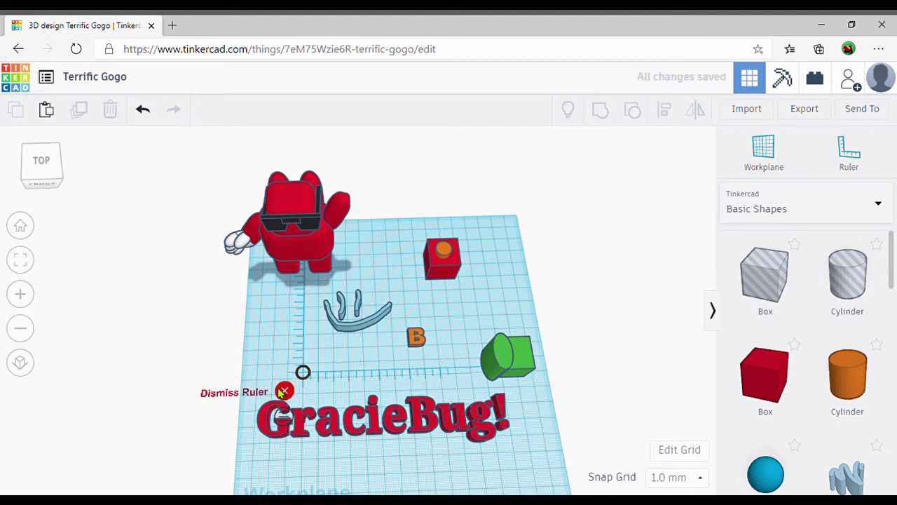
left_click(286, 391)
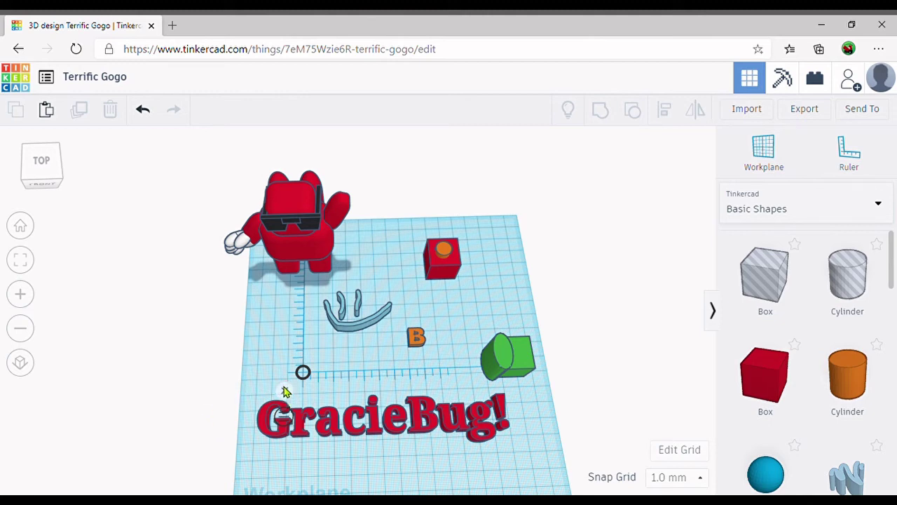
left_click(286, 391)
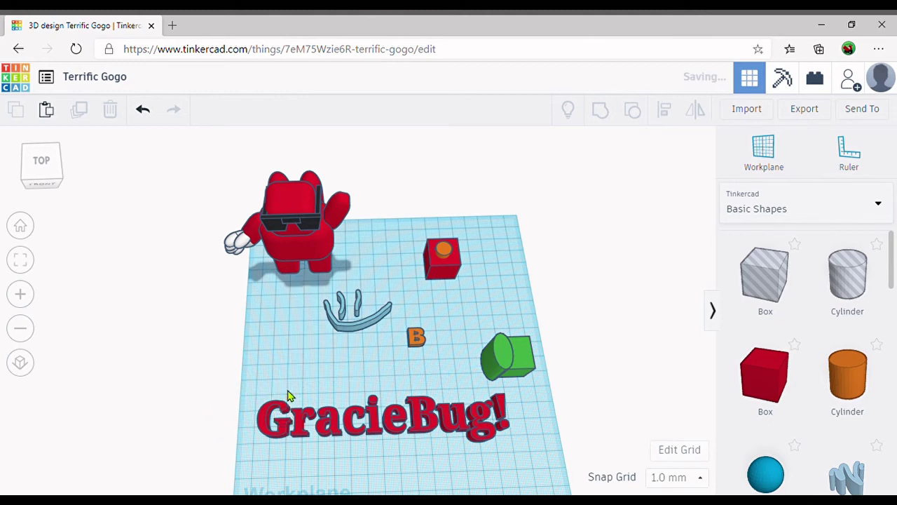
Try the view controls: home view, orbiting, zooming in and out, and switching to orthographic and back to perspective
left_click(24, 225)
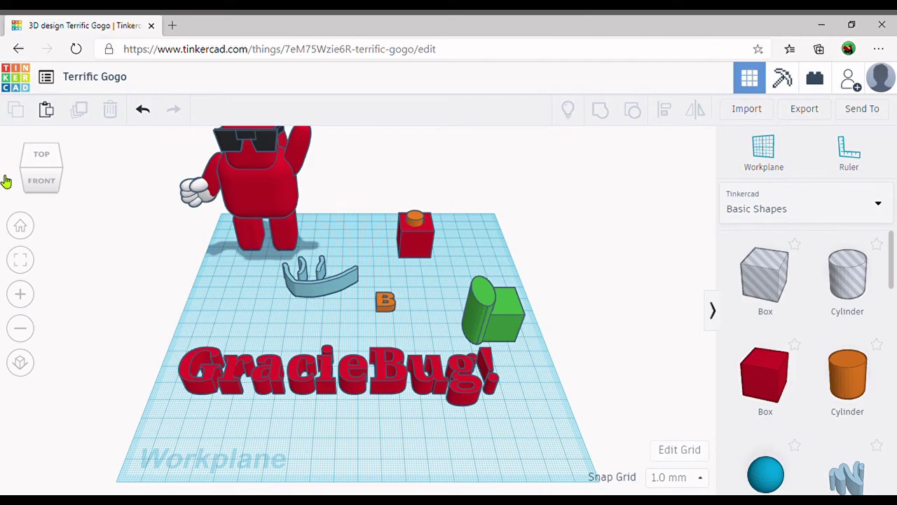
left_click_drag(40, 166, 42, 194)
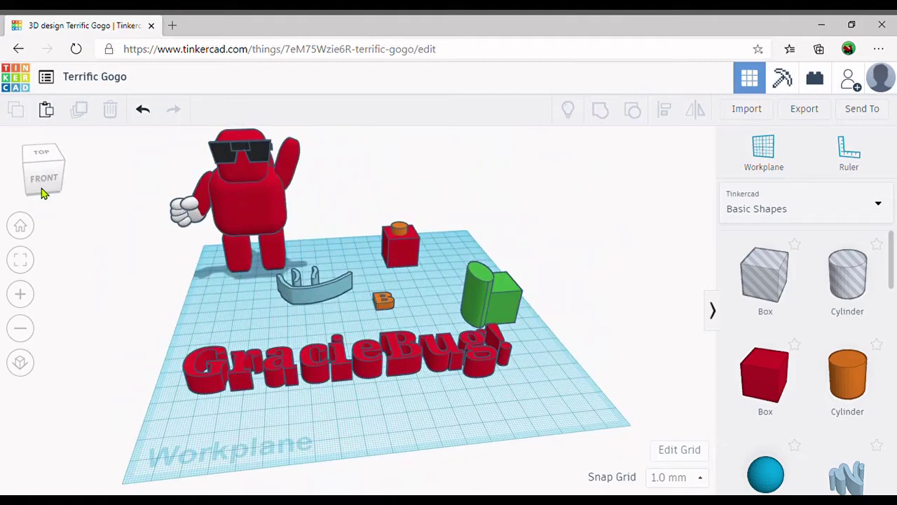
left_click(23, 295)
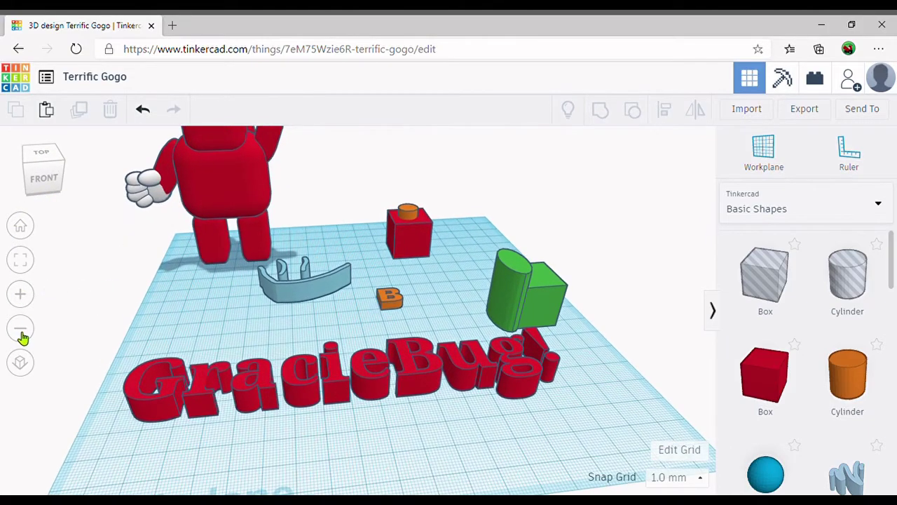
left_click(21, 330)
left_click(24, 364)
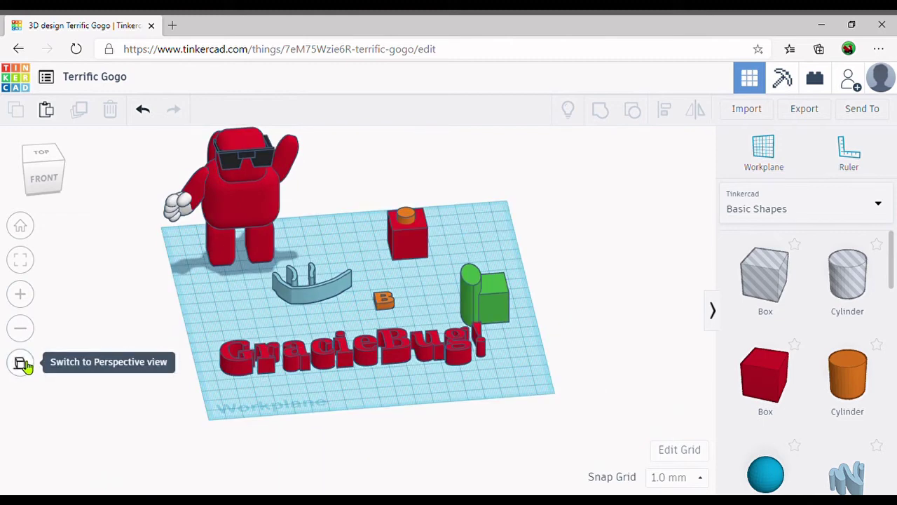
left_click(24, 364)
Place a Dice shape from Basic Shapes on the workplane in front of the red GracieBug! text
scroll(816, 301, "down", 5)
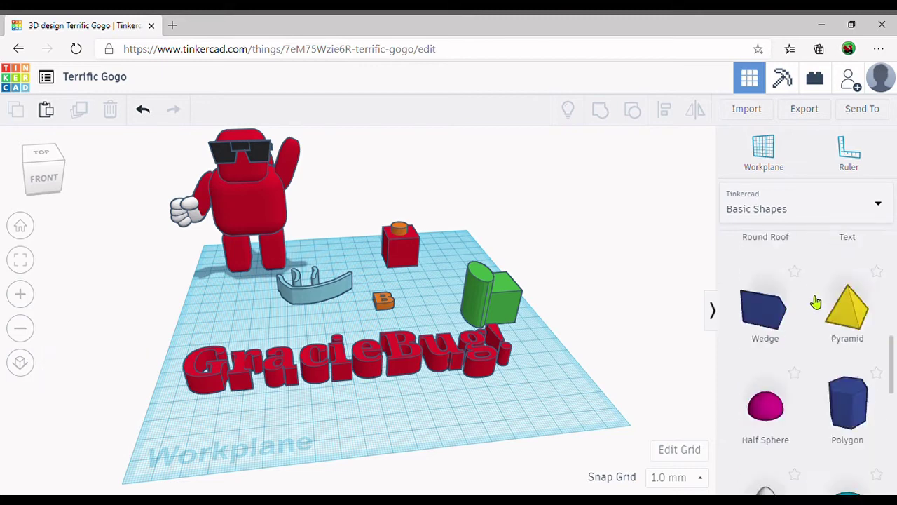
scroll(827, 290, "down", 5)
scroll(861, 371, "up", 4)
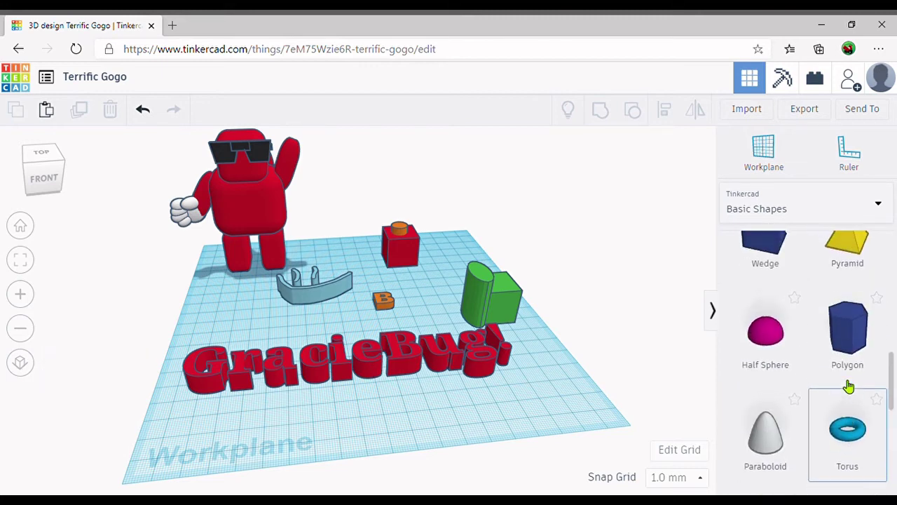
scroll(843, 378, "down", 5)
scroll(844, 379, "up", 1)
left_click_drag(767, 453, 384, 433)
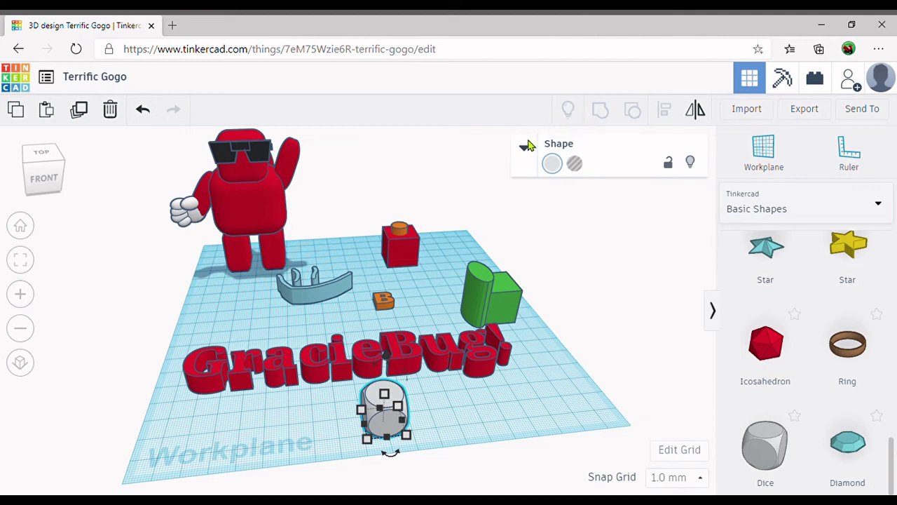
Set the green grouped box and cylinder to Multicolor, and deselect the group
left_click(499, 294)
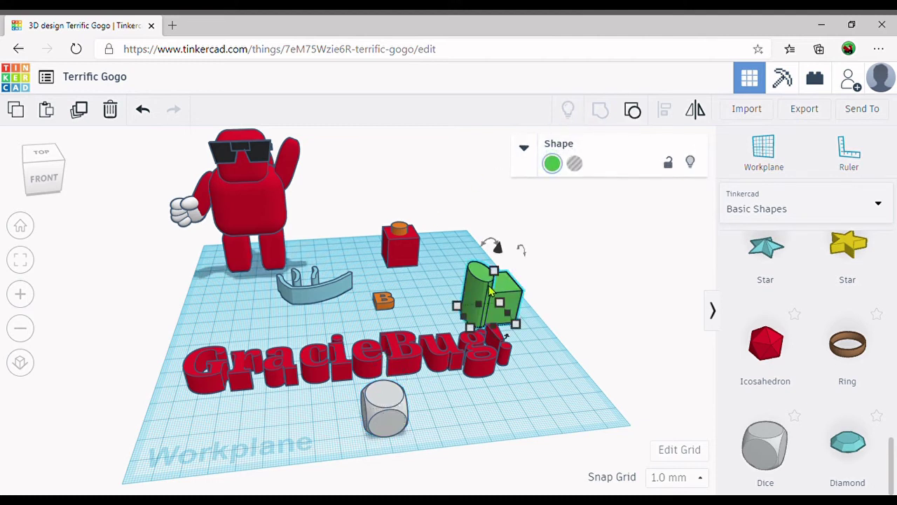
left_click(524, 150)
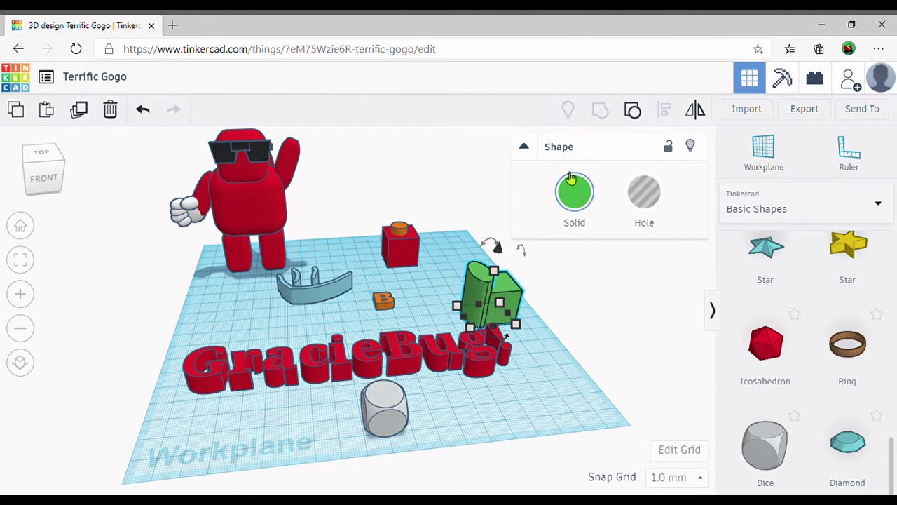
left_click(574, 194)
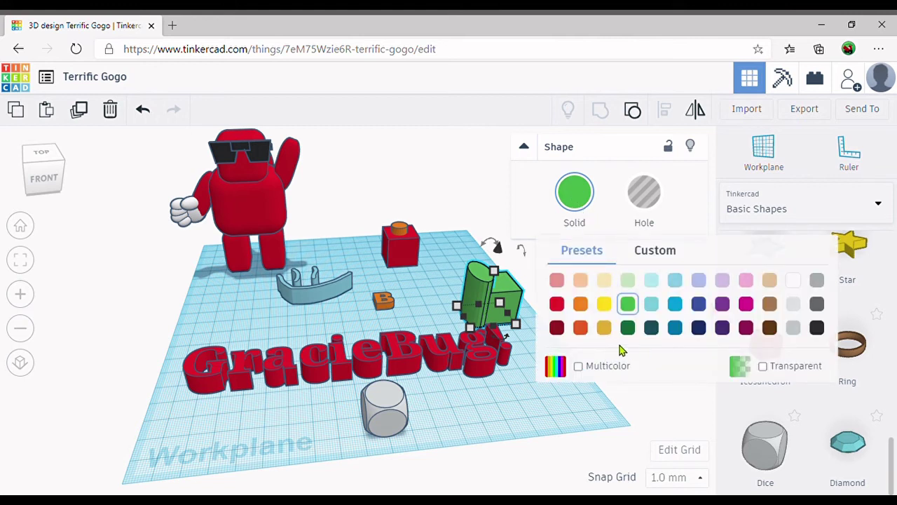
left_click(565, 372)
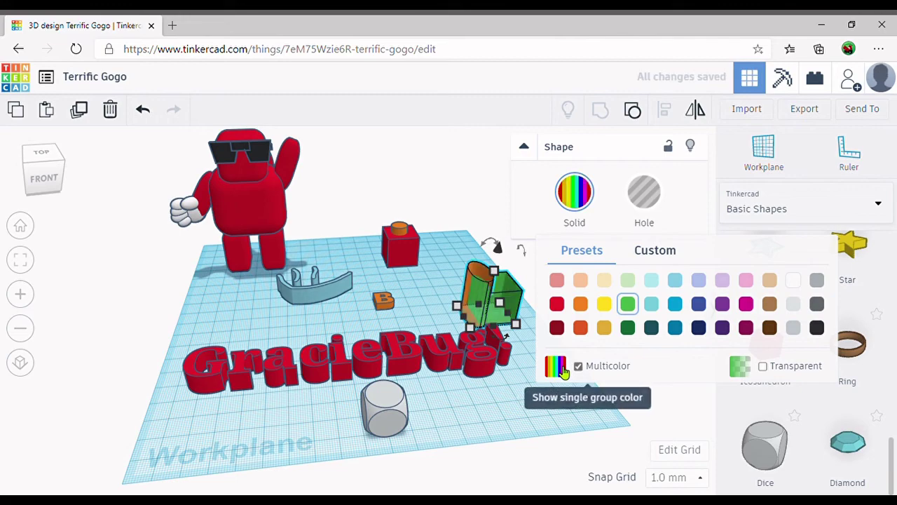
left_click(295, 328)
right_click_drag(519, 372, 533, 386)
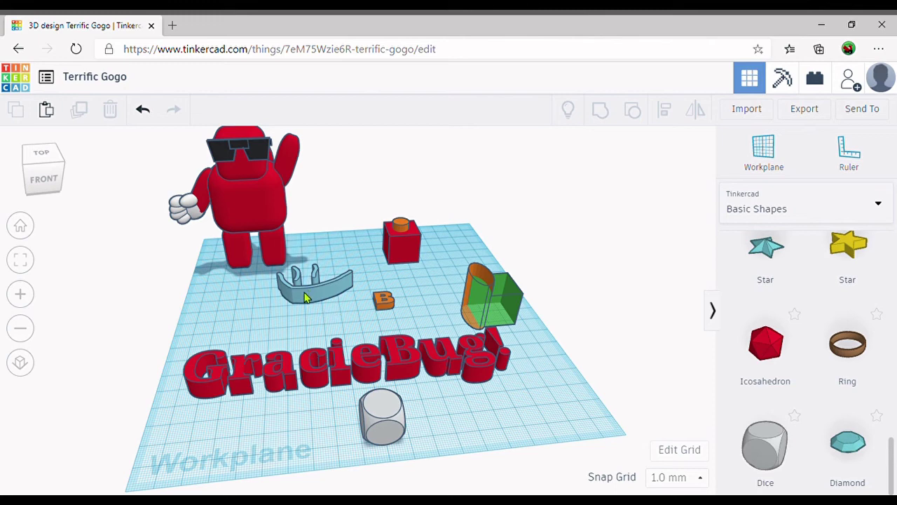
right_click_drag(284, 425, 344, 348)
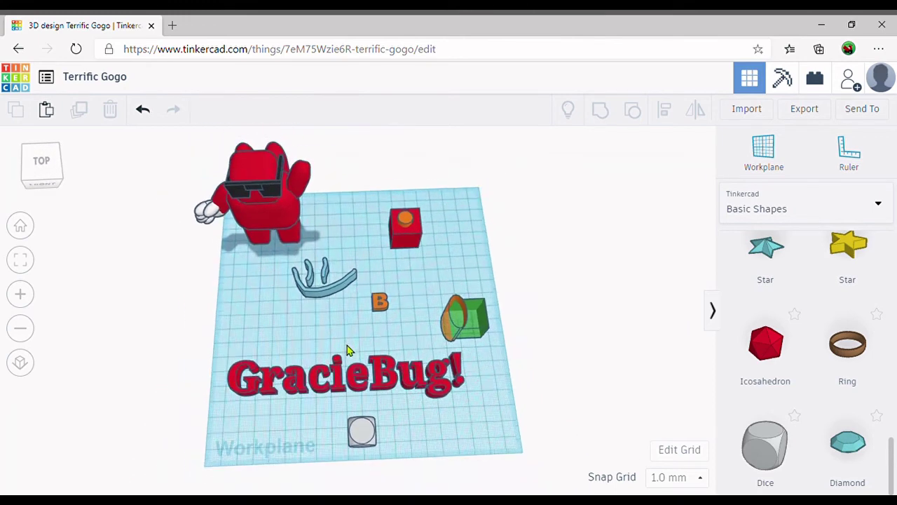
scroll(353, 351, "down", 5)
scroll(349, 351, "up", 3)
scroll(347, 351, "up", 2)
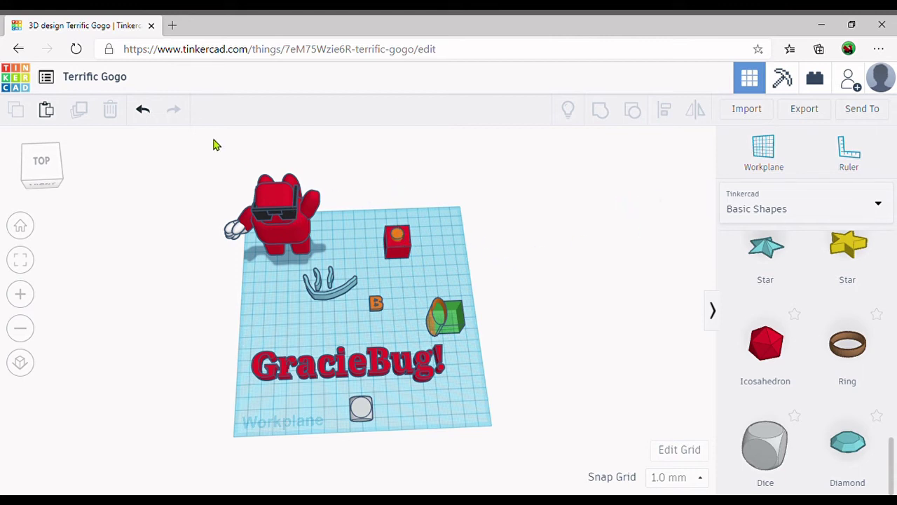
Rename the current design to Video in its design properties, save the changes, and close the designs list
left_click(46, 77)
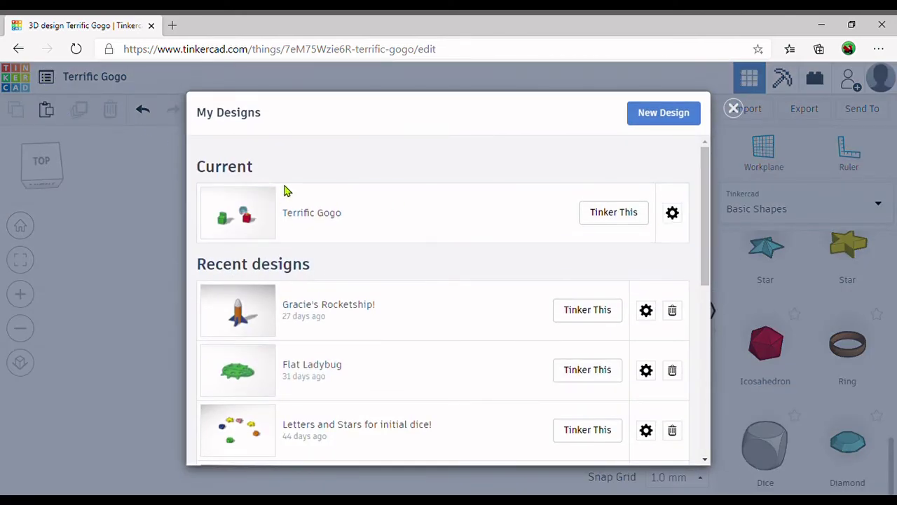
left_click(671, 214)
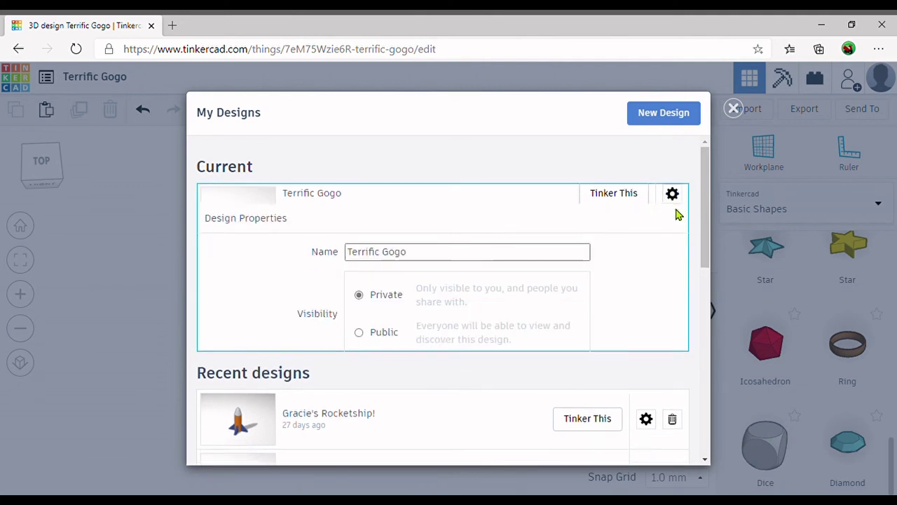
left_click(424, 237)
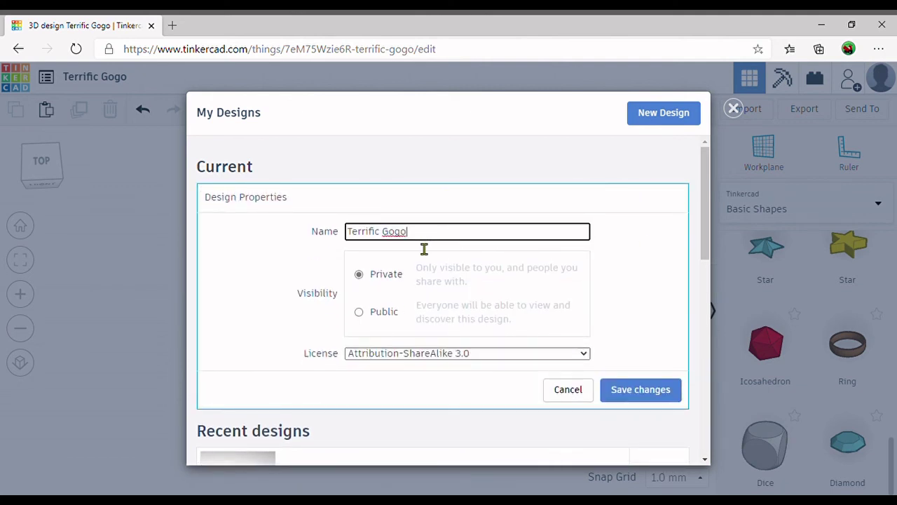
key("BackSpace")
key("BackSpace")
key("BackSpace")
key("BackSpace")
key("BackSpace")
key("BackSpace")
key("BackSpace")
key("BackSpace")
key("BackSpace")
key("BackSpace")
key("BackSpace")
key("BackSpace")
left_click(633, 390)
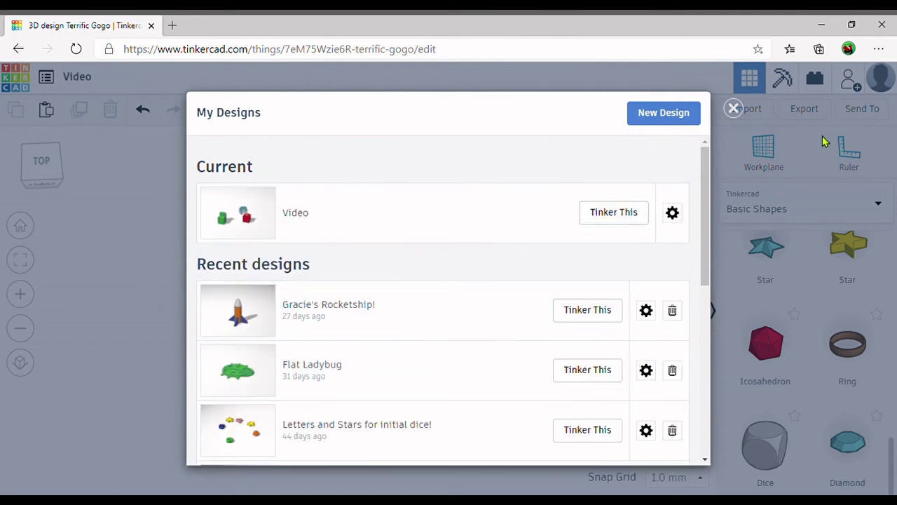
left_click(732, 109)
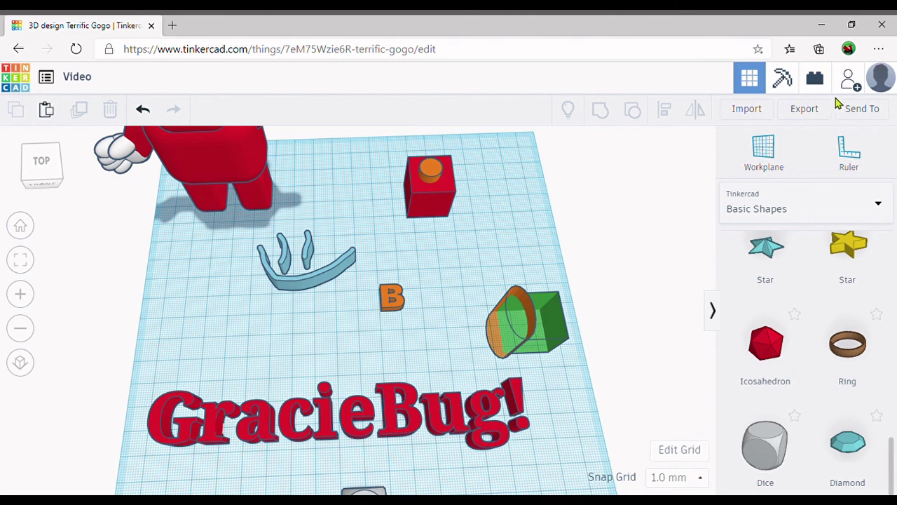
scroll(440, 318, "down", 3)
scroll(439, 319, "up", 2)
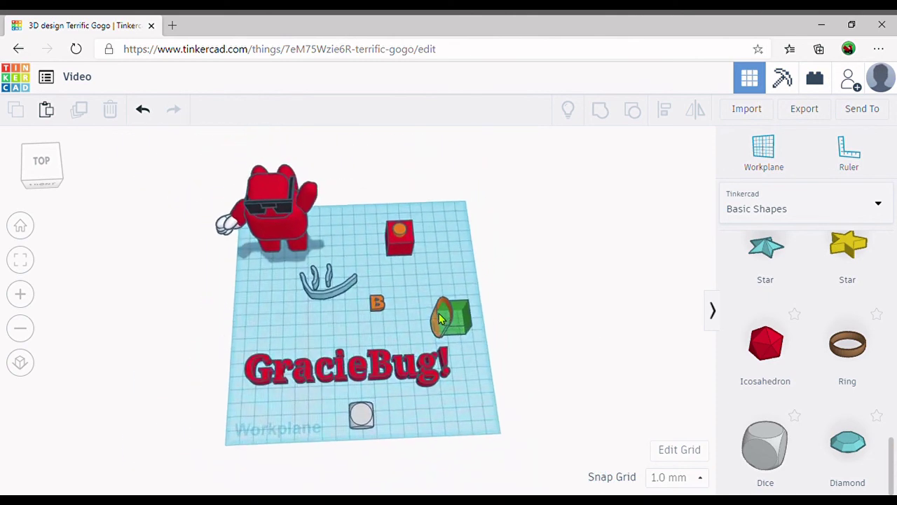
scroll(441, 319, "up", 1)
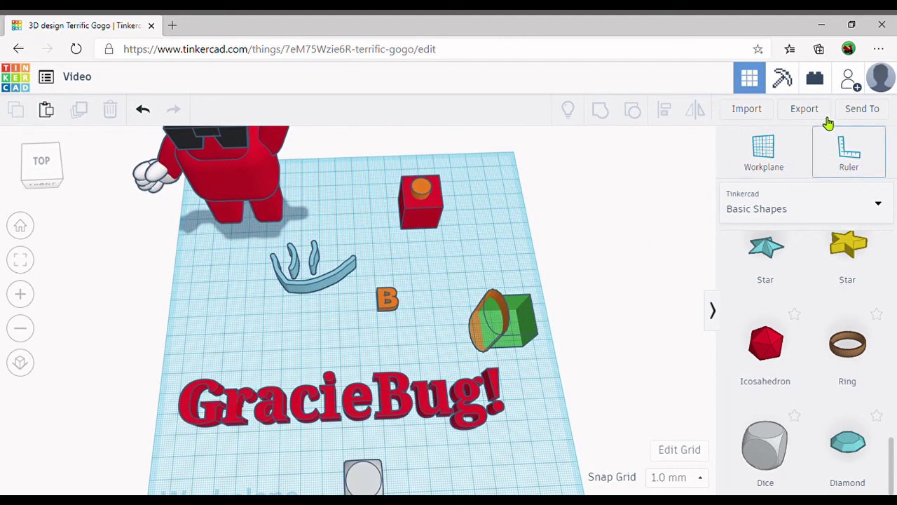